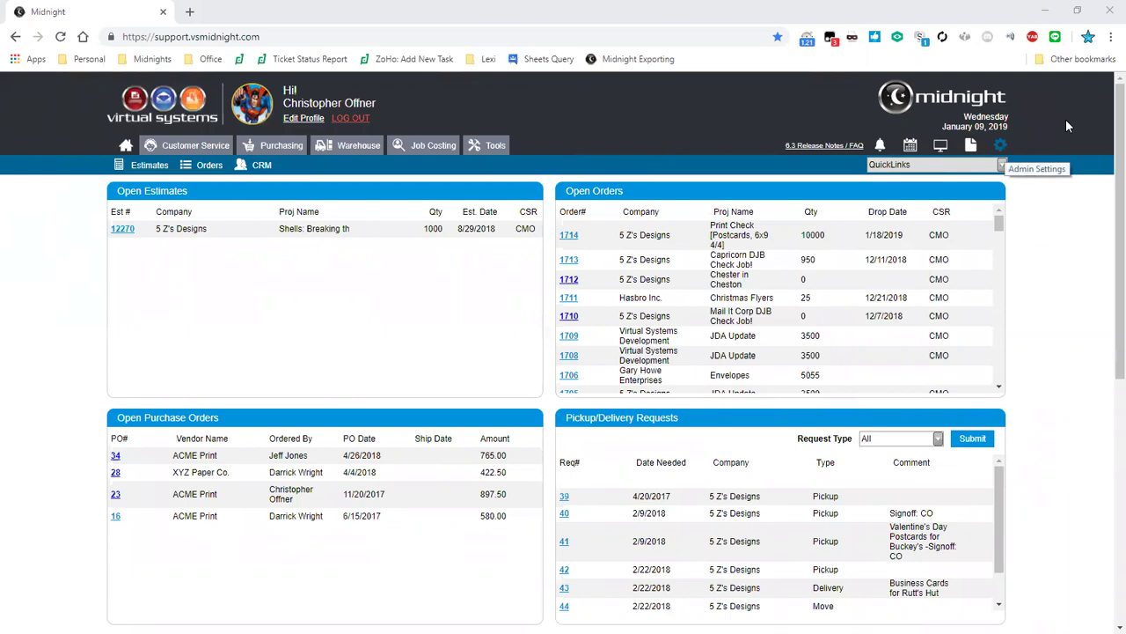
pyautogui.click(1001, 145)
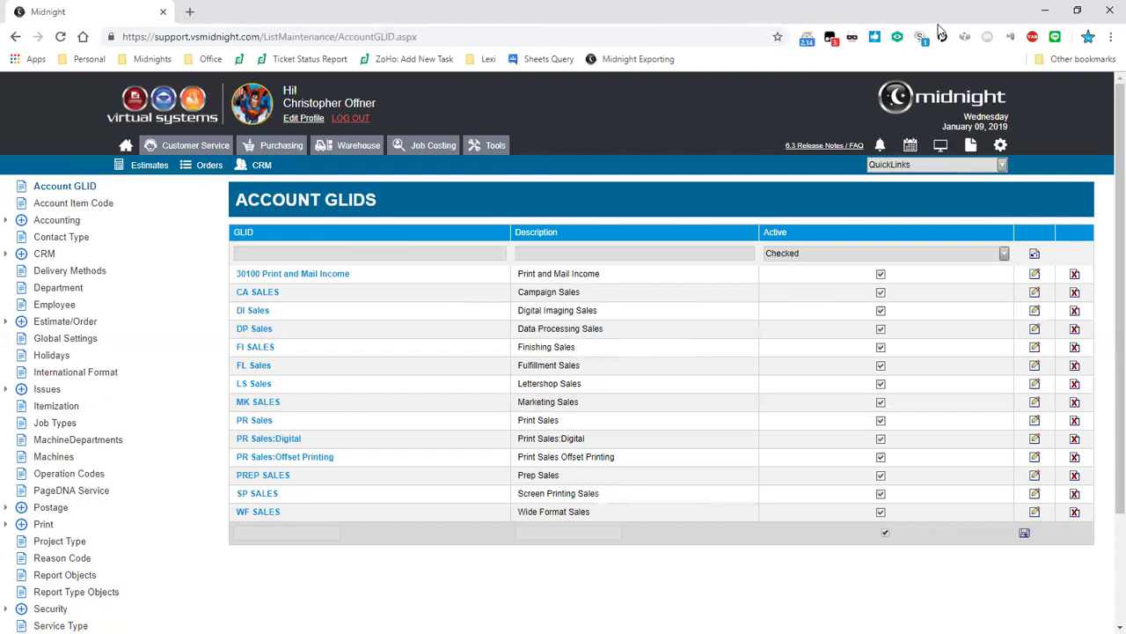
pyautogui.click(128, 147)
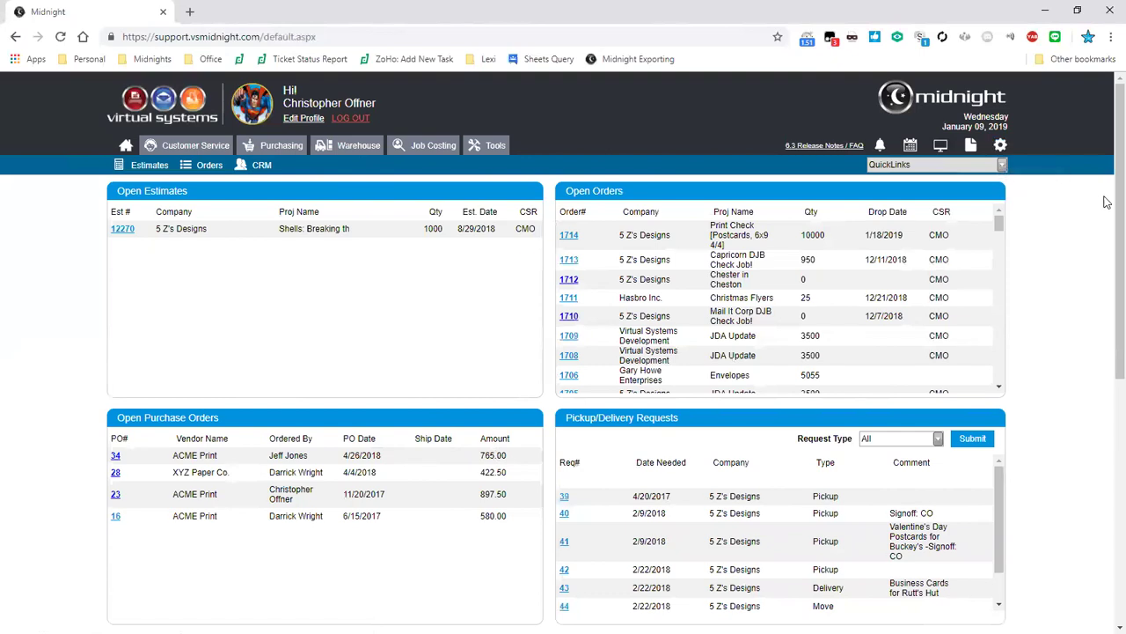
pyautogui.moveTo(1118, 202); pyautogui.dragTo(1072, 187)
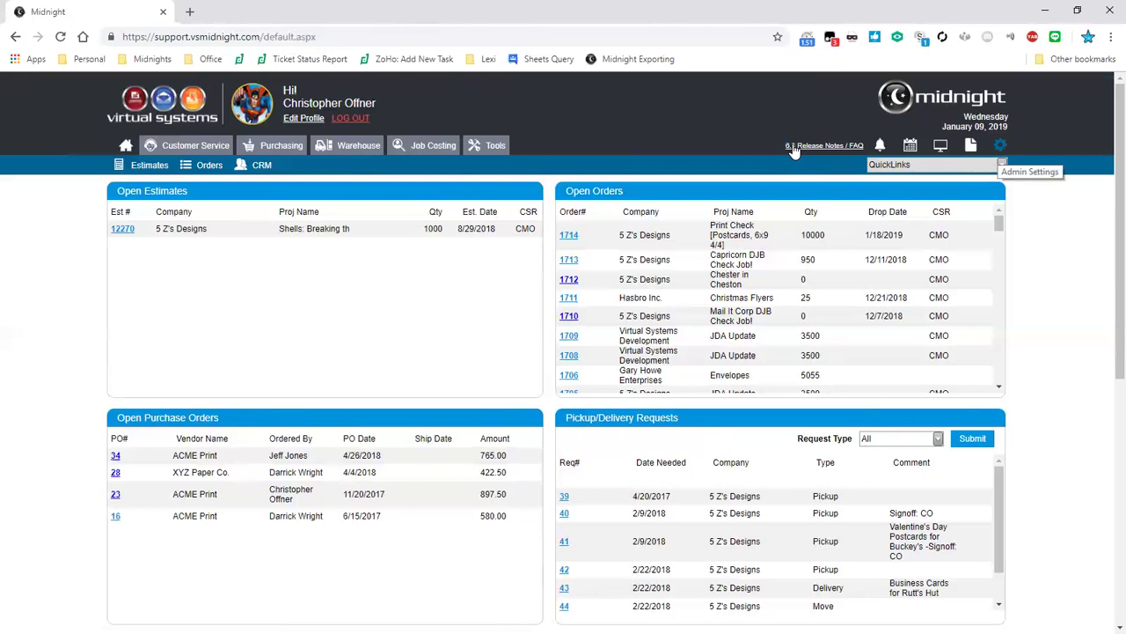
# Step: Open Global Settings in the admin settings and review the company's report logo and system logo
pyautogui.click(1000, 146)
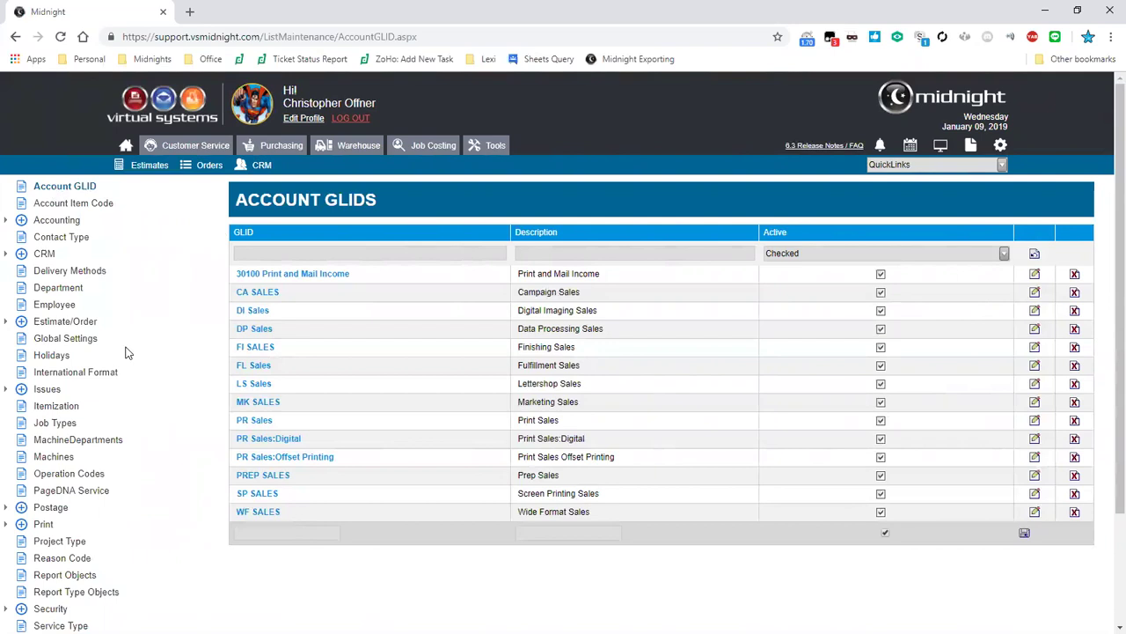
pyautogui.click(68, 342)
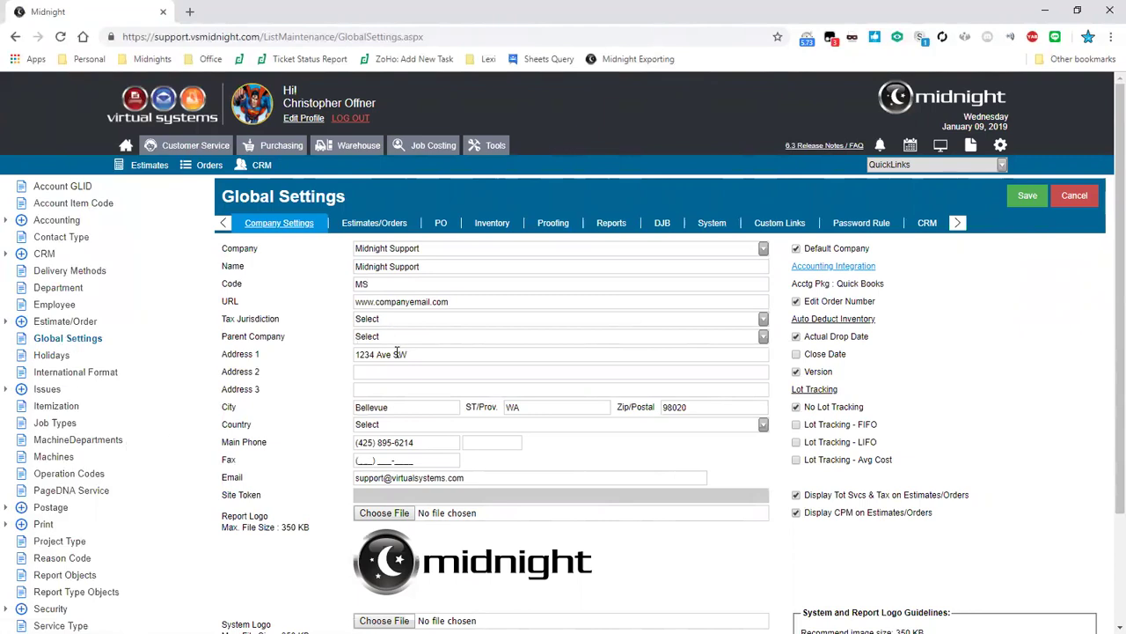
pyautogui.scroll(-3, 392, 352)
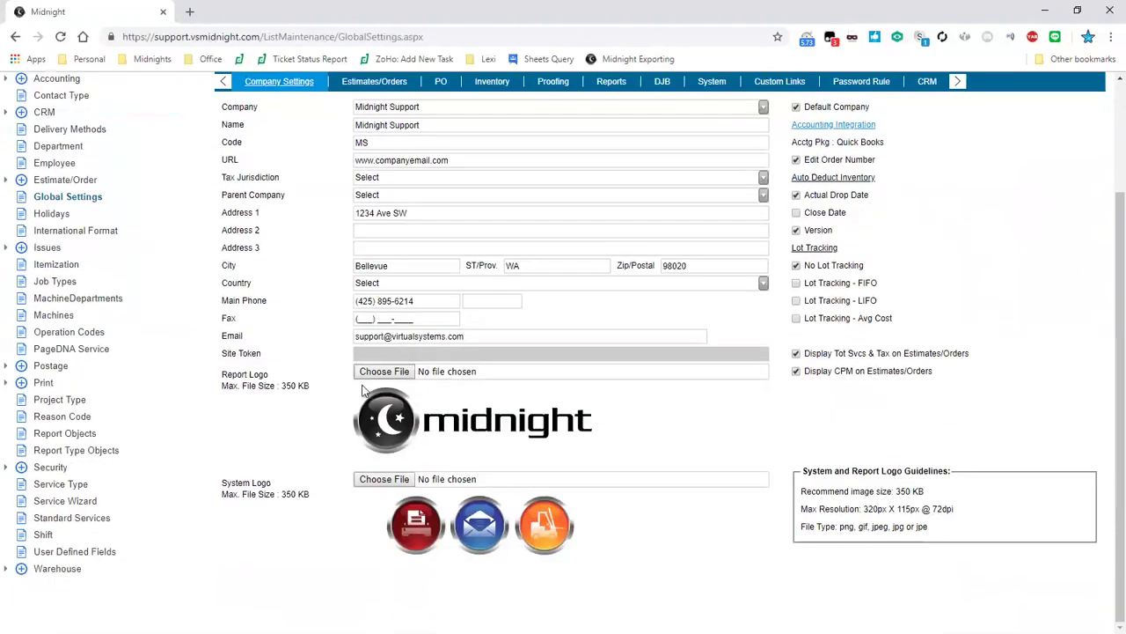
pyautogui.moveTo(225, 375); pyautogui.dragTo(266, 376)
pyautogui.click(263, 377)
pyautogui.scroll(3, 450, 509)
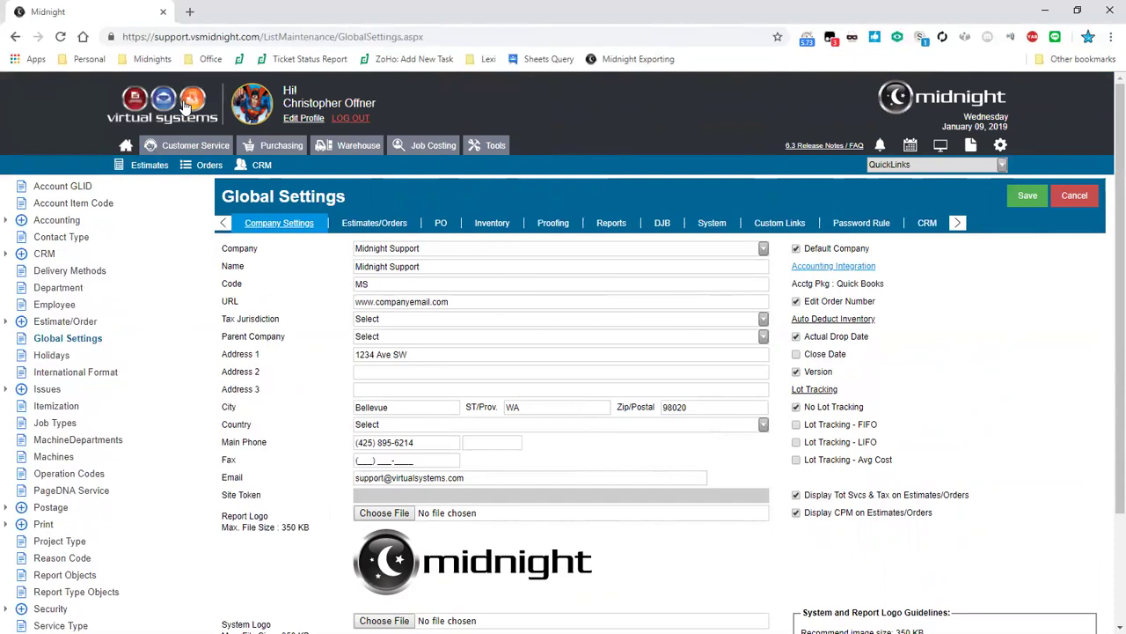
pyautogui.scroll(-3, 184, 103)
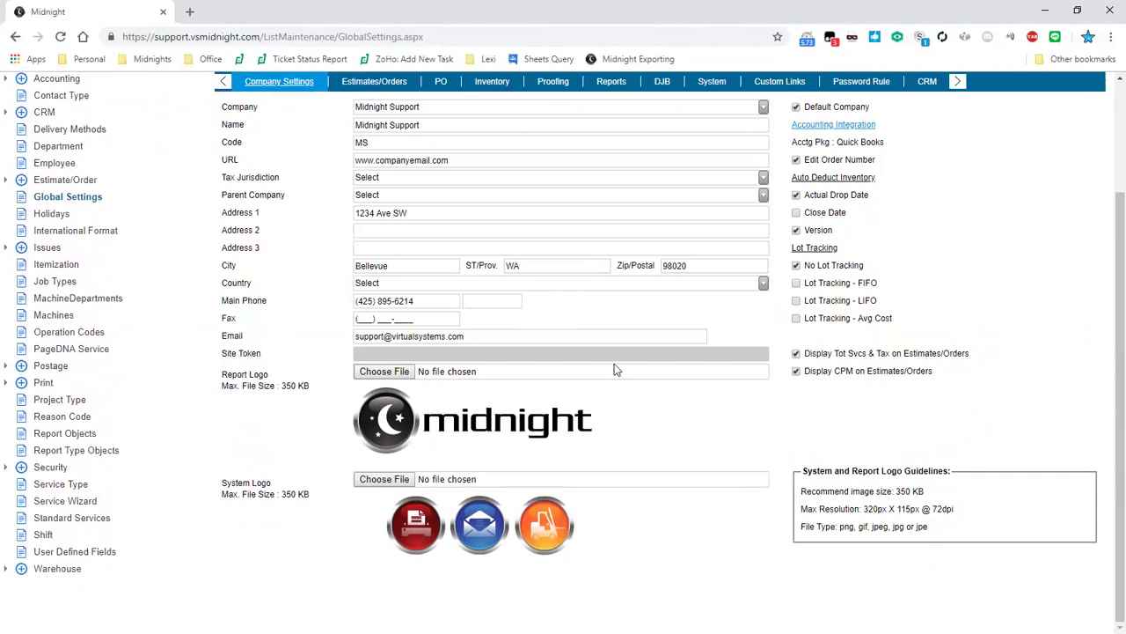
# Step: Examine the choices offered for the Company setting and close its list
pyautogui.hotkey('alt', 'Down')
pyautogui.press('Up')
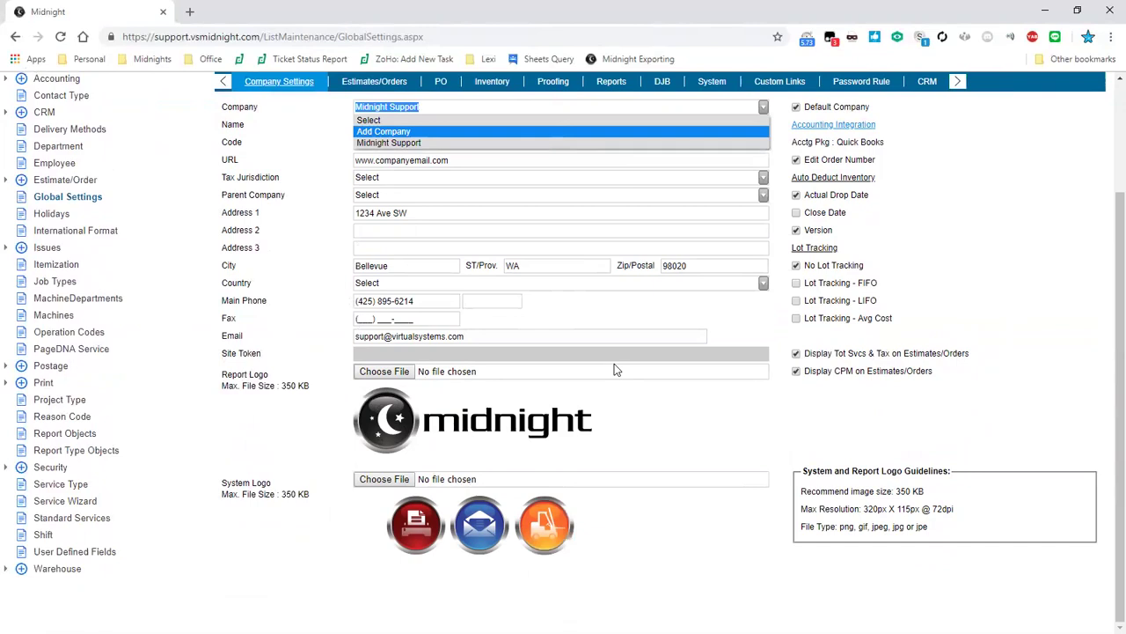
pyautogui.press('Return')
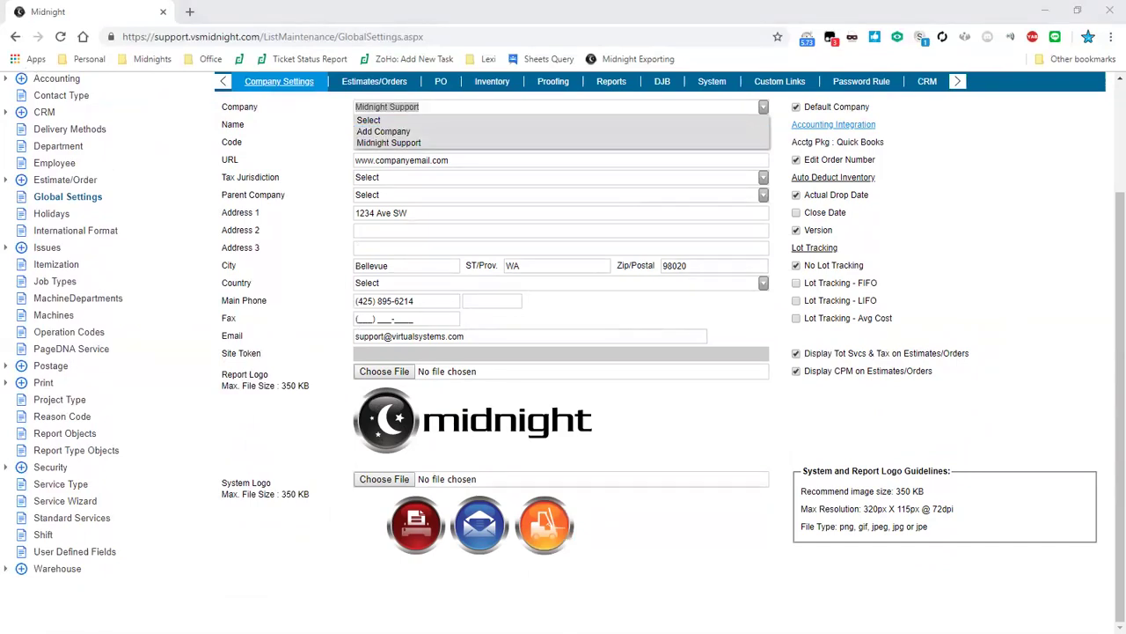
pyautogui.click(1068, 252)
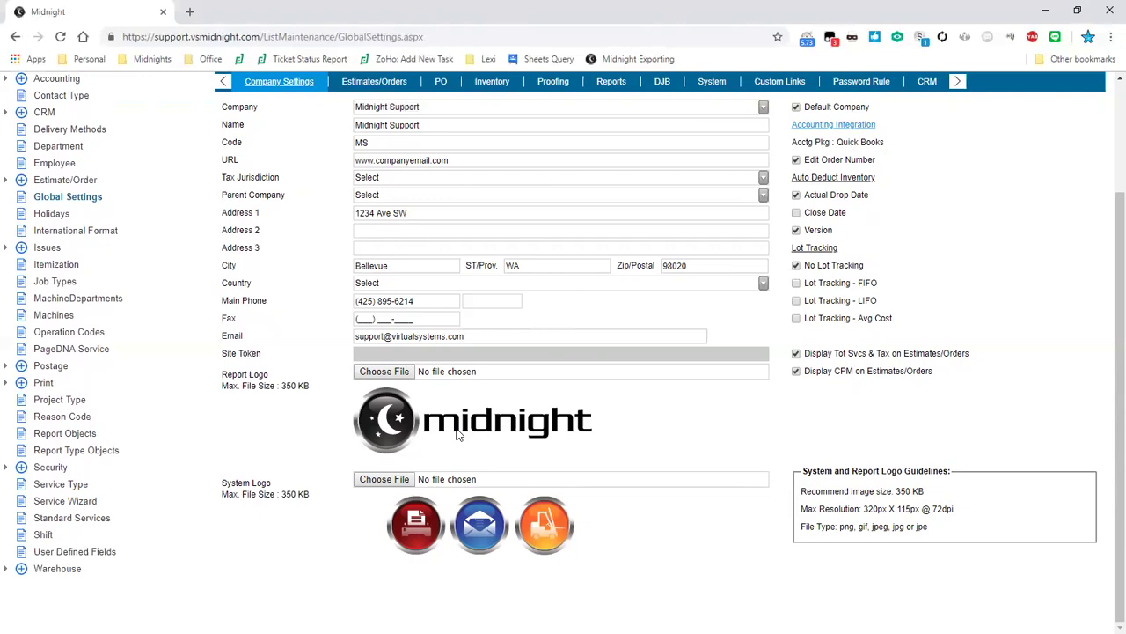
# Step: Open the company's Accounting Integration, review the available accounting systems and select Quick Books
pyautogui.scroll(2, 478, 480)
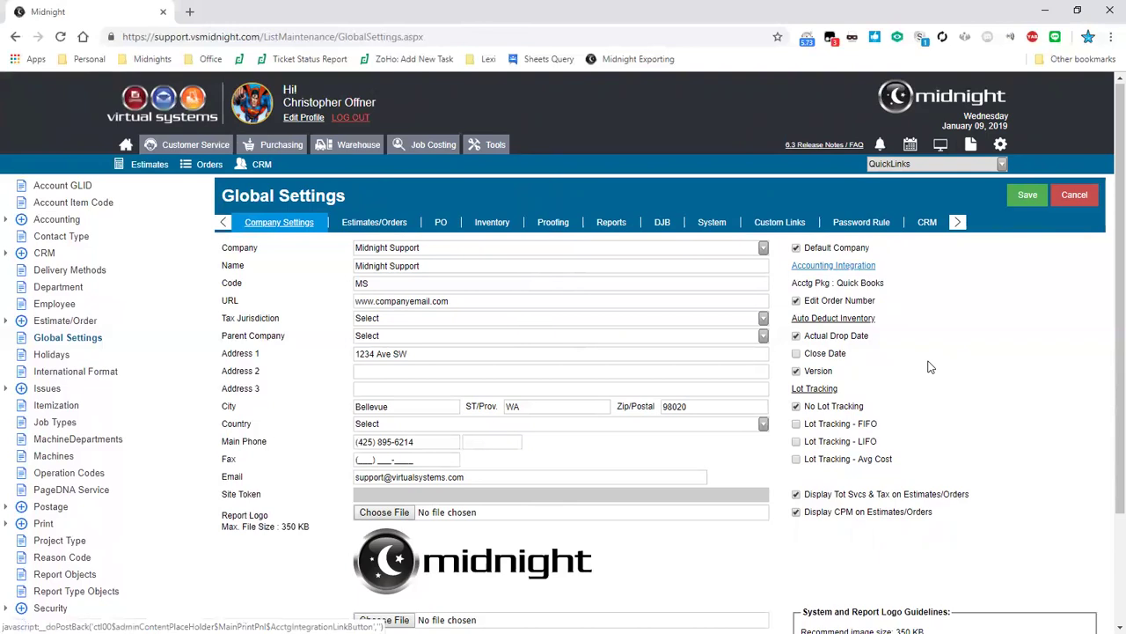
pyautogui.moveTo(792, 283); pyautogui.dragTo(830, 283)
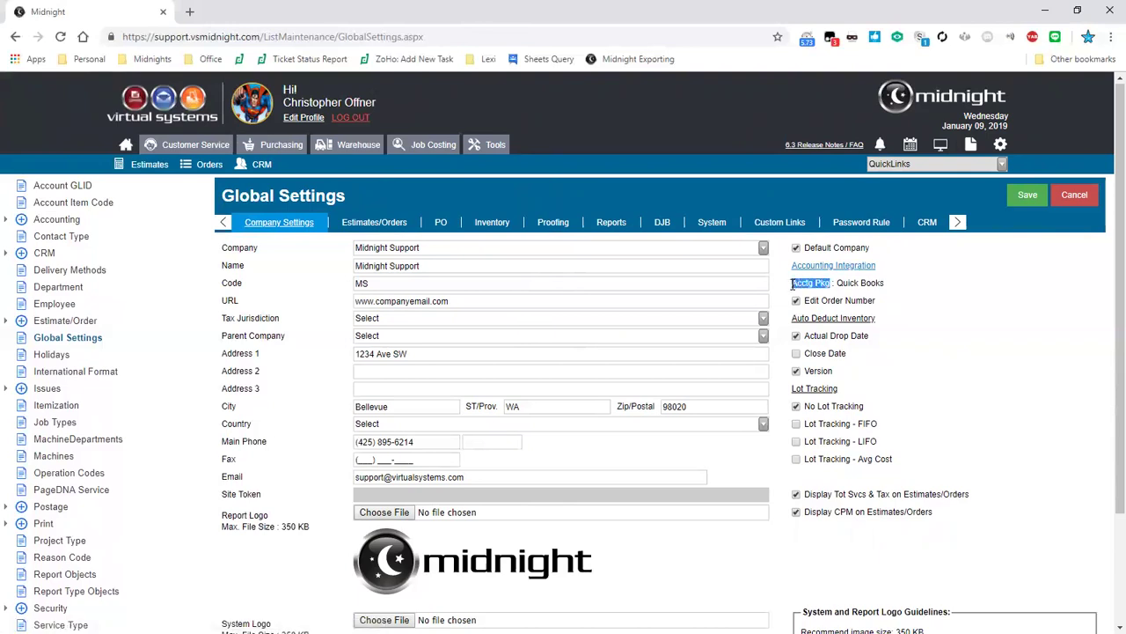
pyautogui.click(1074, 315)
pyautogui.press('Return')
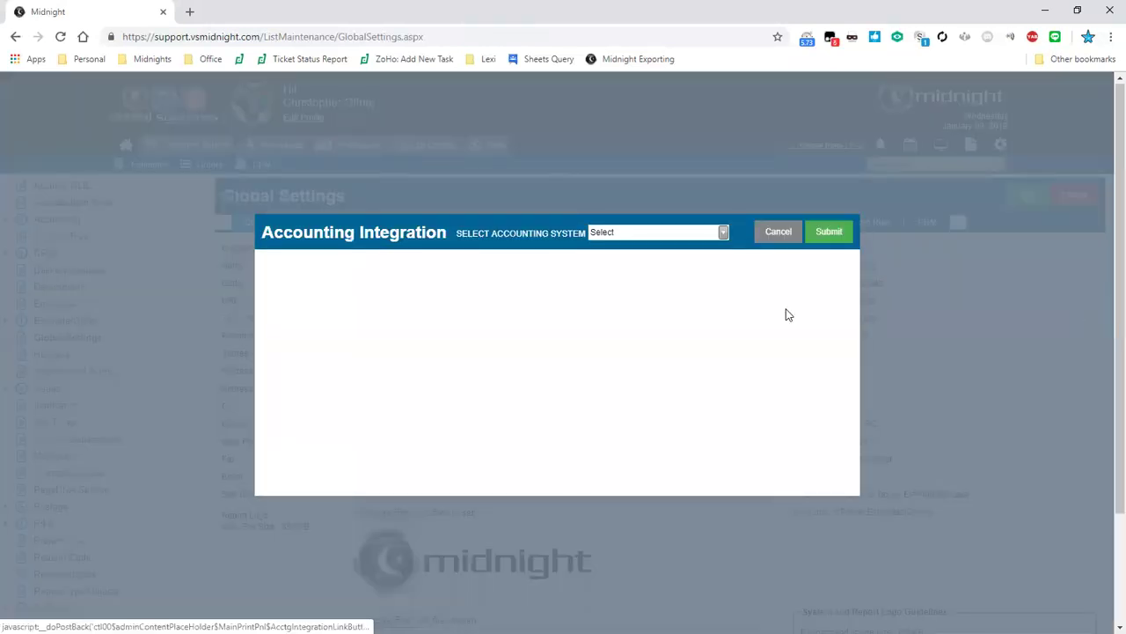
pyautogui.hotkey('alt', 'Down')
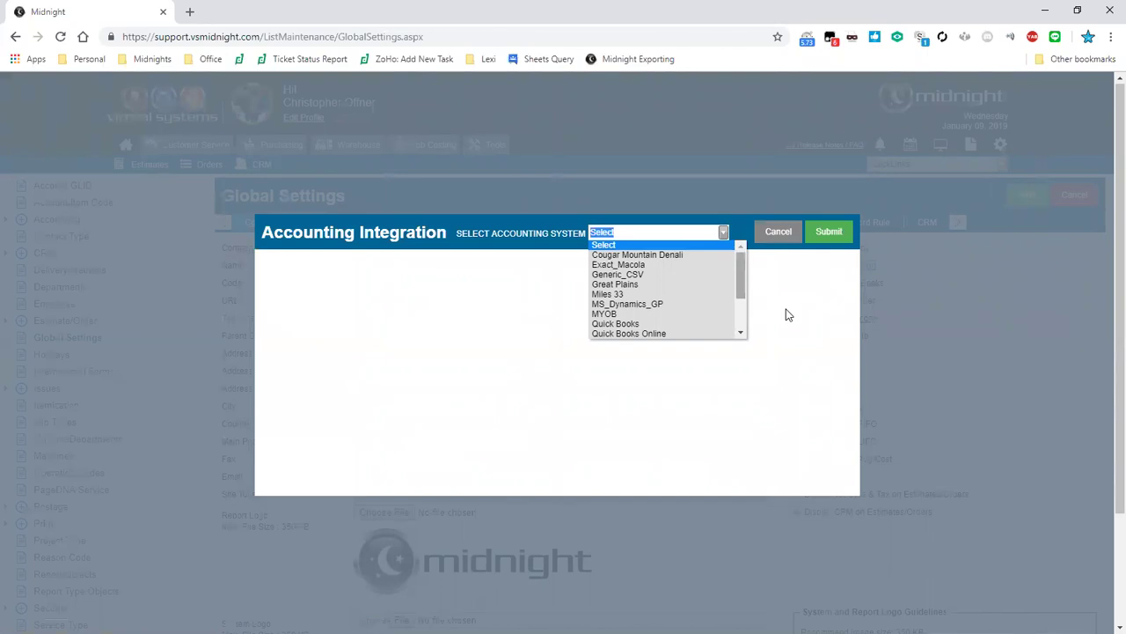
pyautogui.scroll(-3, 788, 314)
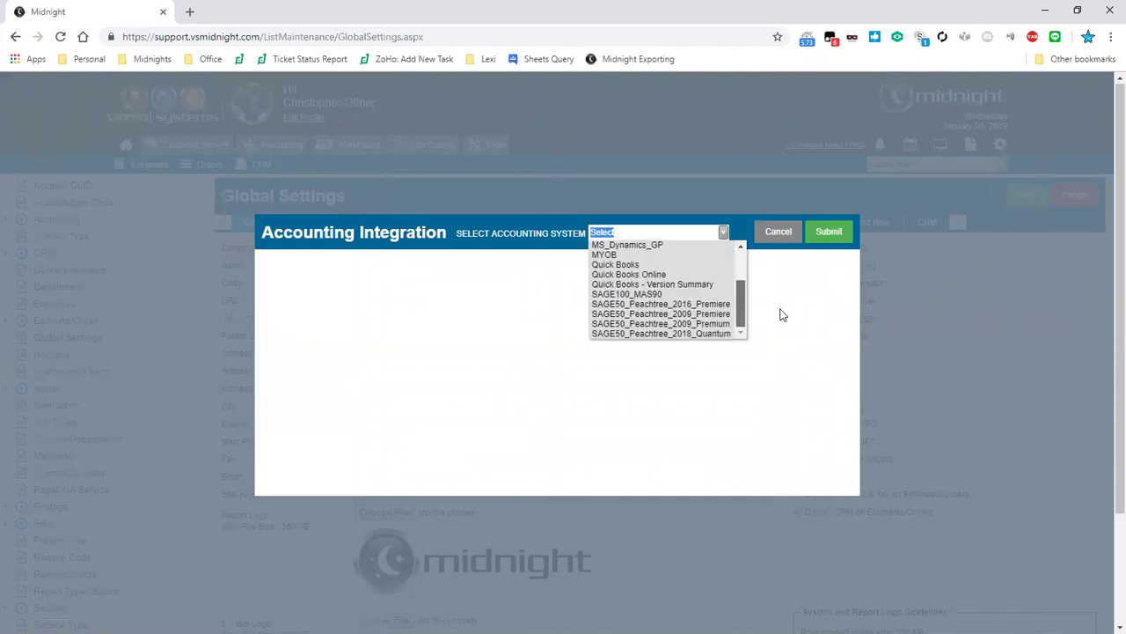
pyautogui.scroll(2, 782, 289)
pyautogui.press('q')
pyautogui.press('Return')
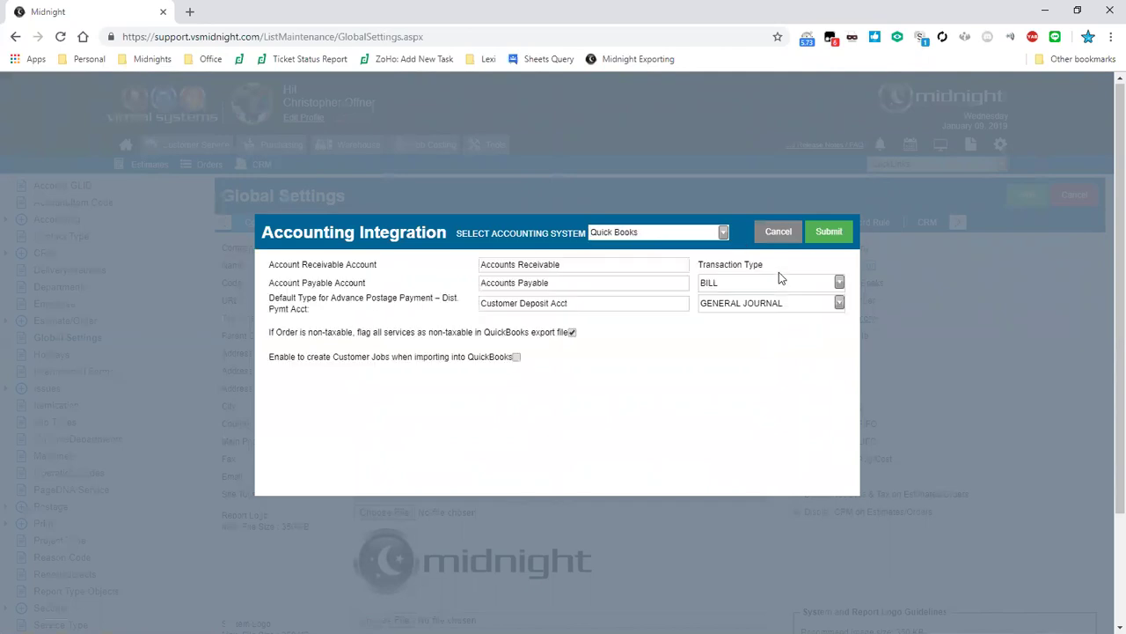
# Step: Submit the Quick Books accounting integration settings and dismiss the save confirmation
pyautogui.click(481, 268)
pyautogui.click(465, 274)
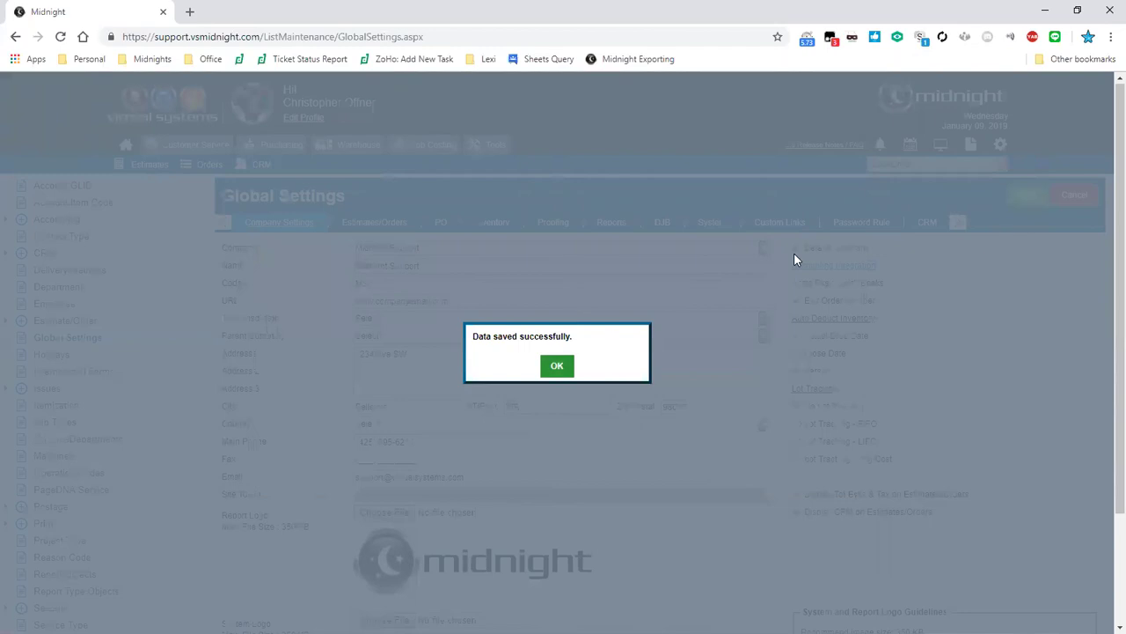
pyautogui.press('Return')
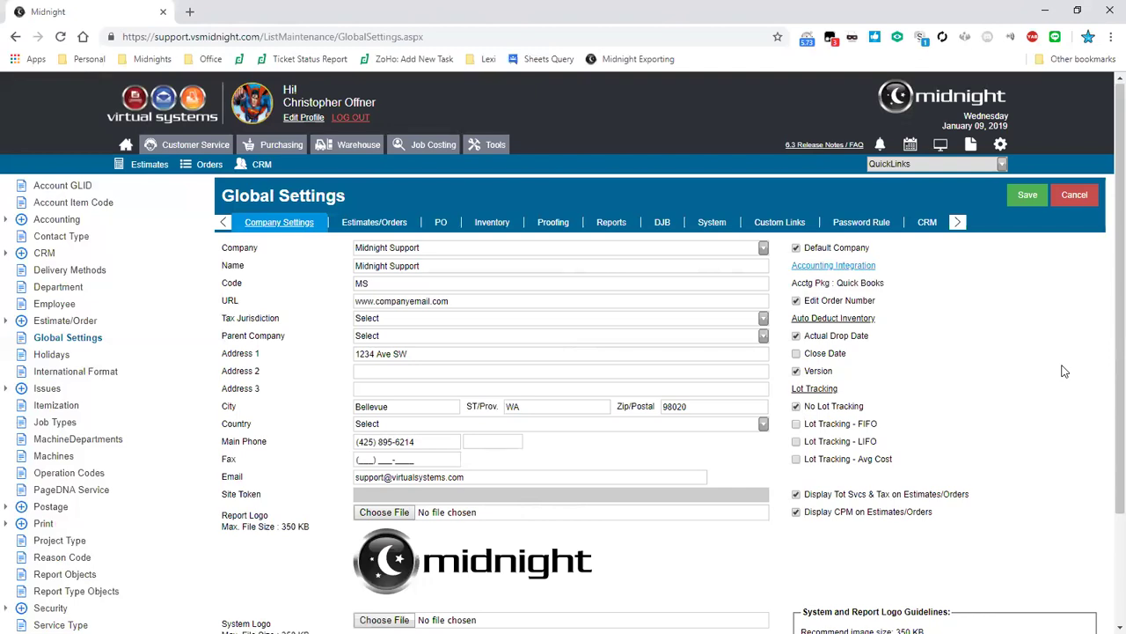
pyautogui.click(1068, 307)
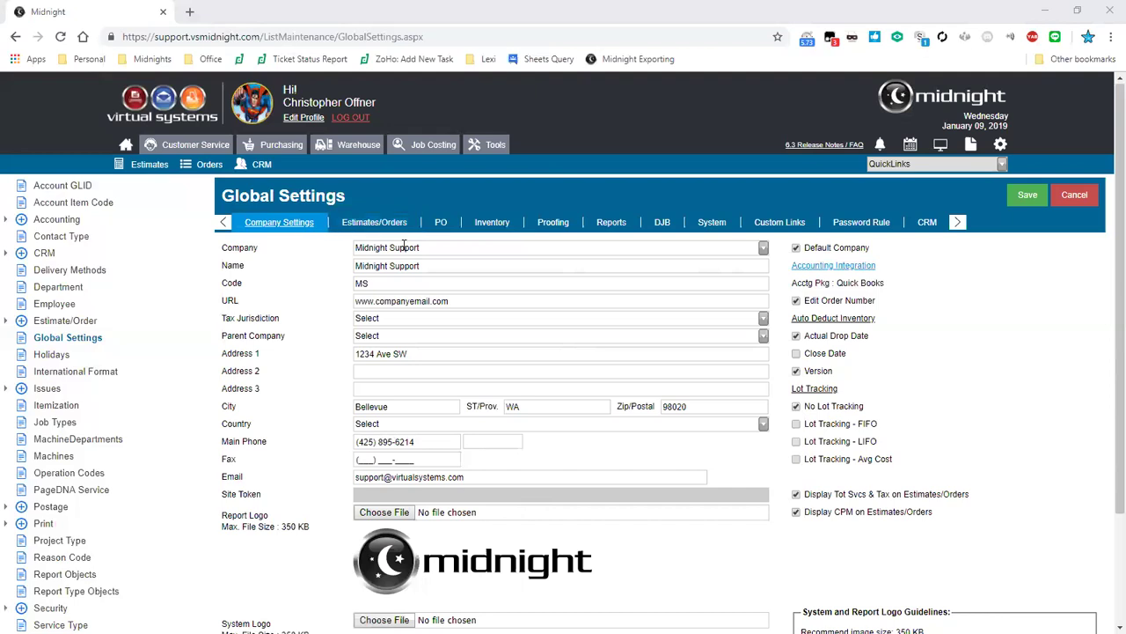
# Step: View the System settings, open the Custom Links settings and check the QuickLinks list
pyautogui.click(715, 224)
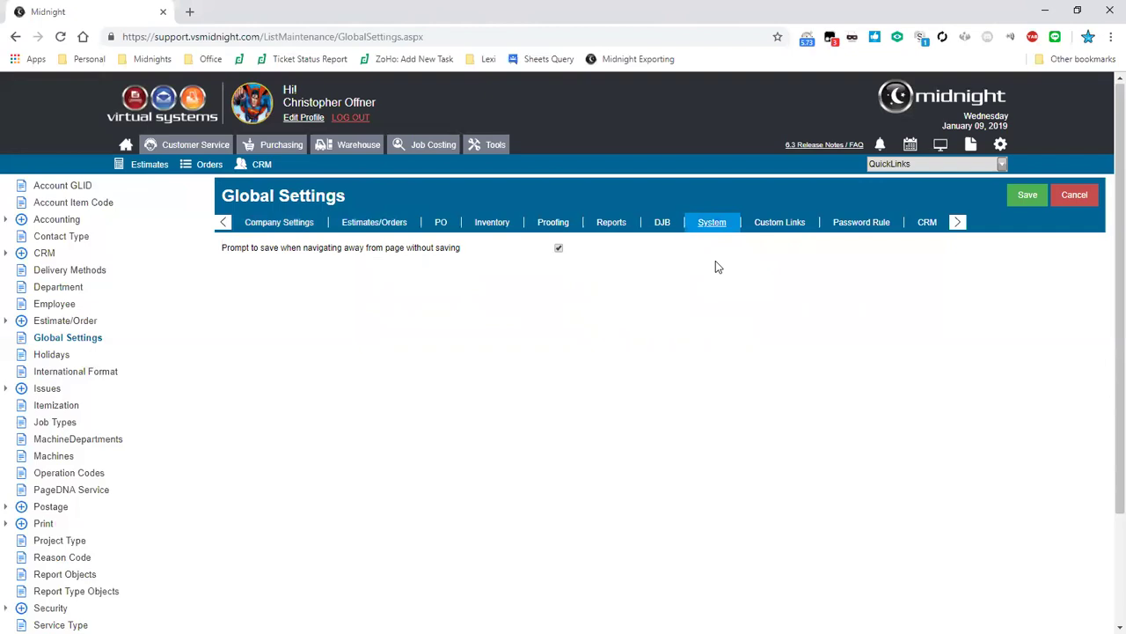
pyautogui.click(775, 227)
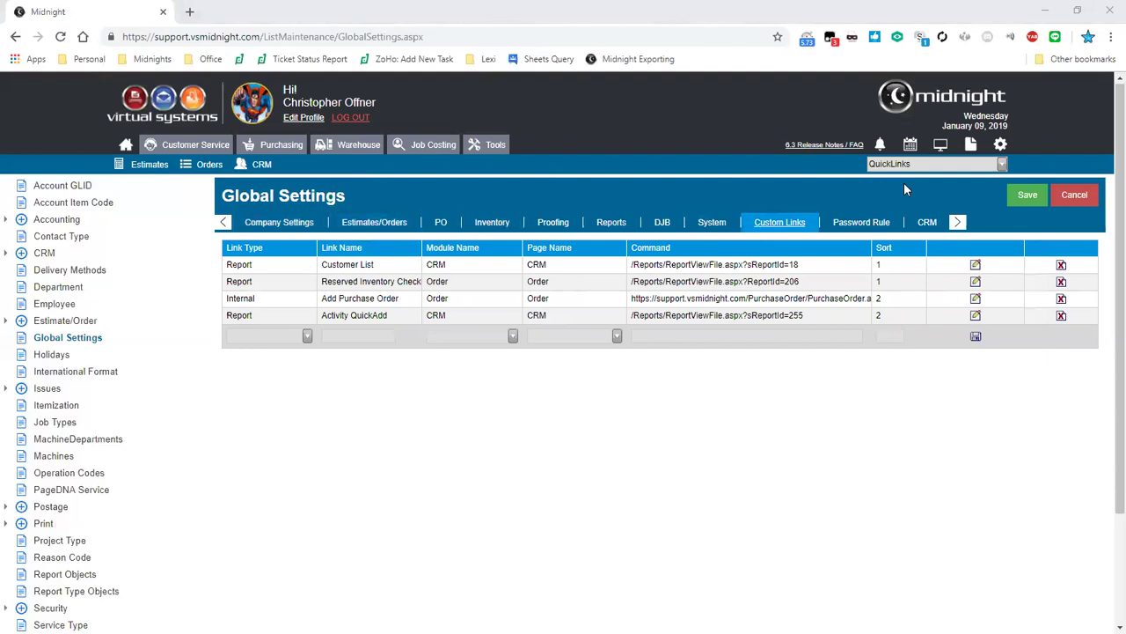
pyautogui.click(1004, 164)
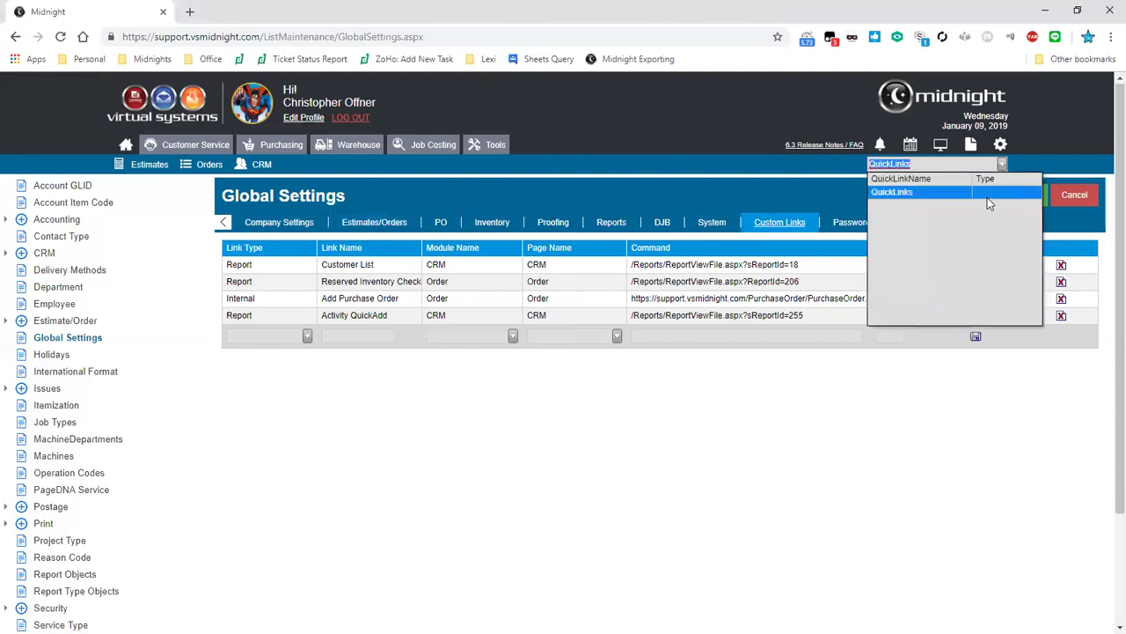
pyautogui.click(987, 192)
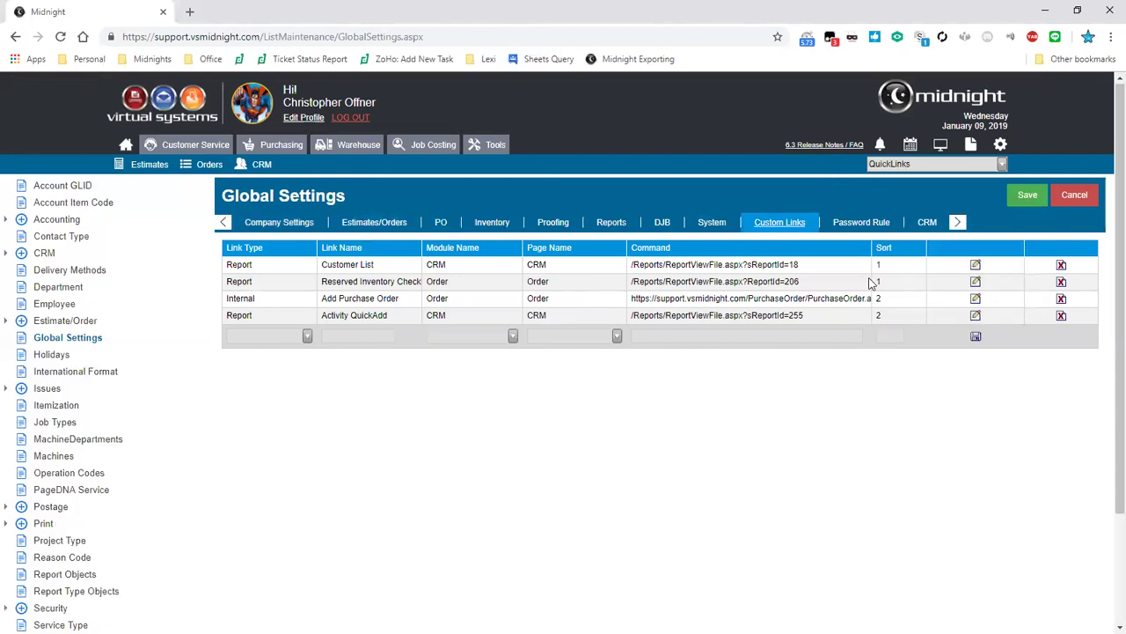
# Step: Look through the link type choices for a new custom link and recheck the QuickLinks list
pyautogui.click(308, 336)
pyautogui.click(308, 336)
pyautogui.click(1002, 164)
pyautogui.click(1002, 165)
# Step: Set the new custom link's module to Order and review its page name choices and sort field
pyautogui.click(513, 335)
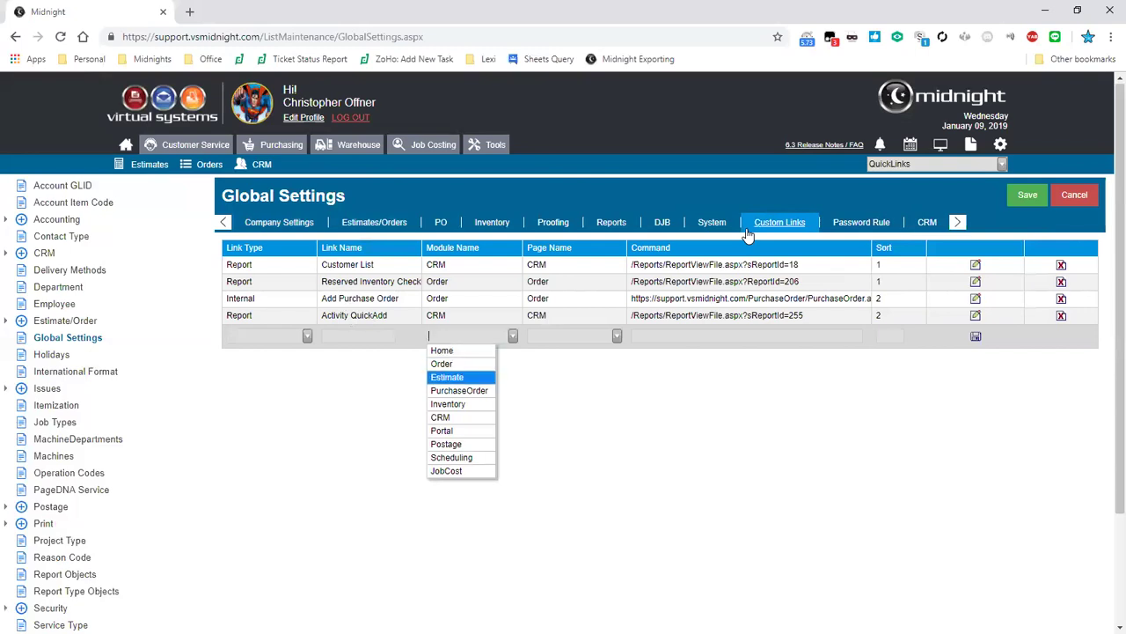
pyautogui.press('Up')
pyautogui.press('Return')
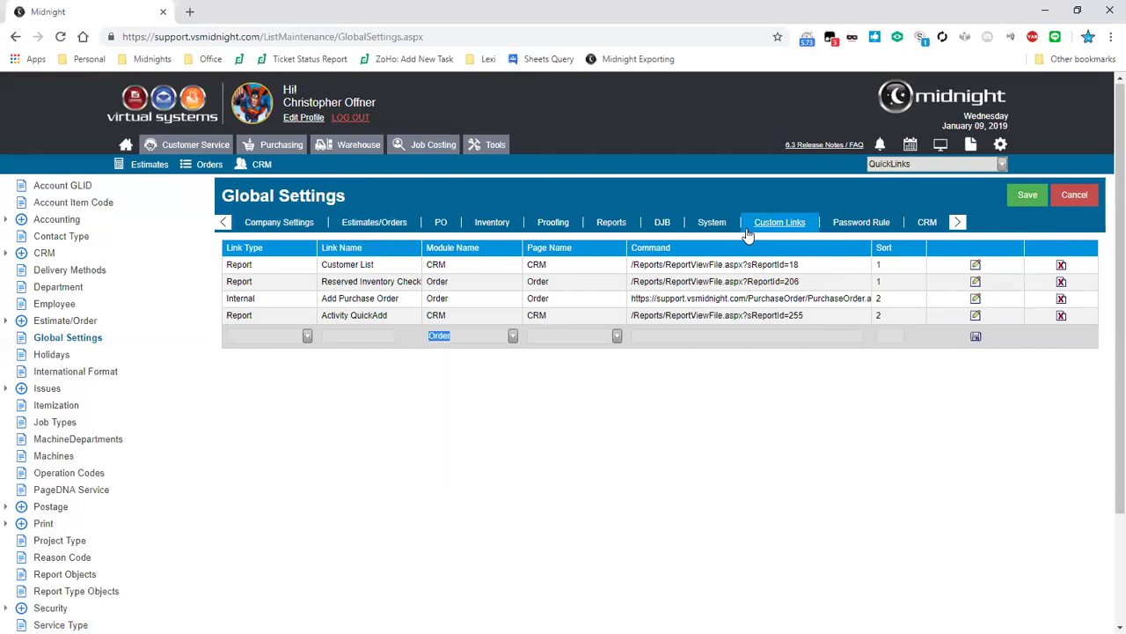
pyautogui.press('Tab')
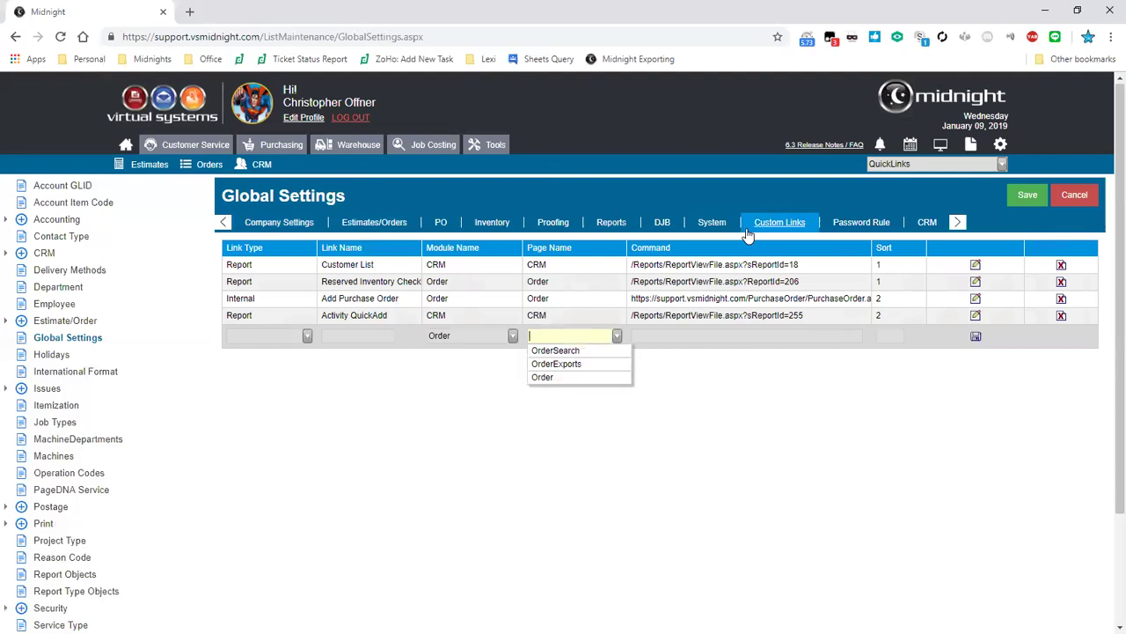
pyautogui.click(890, 335)
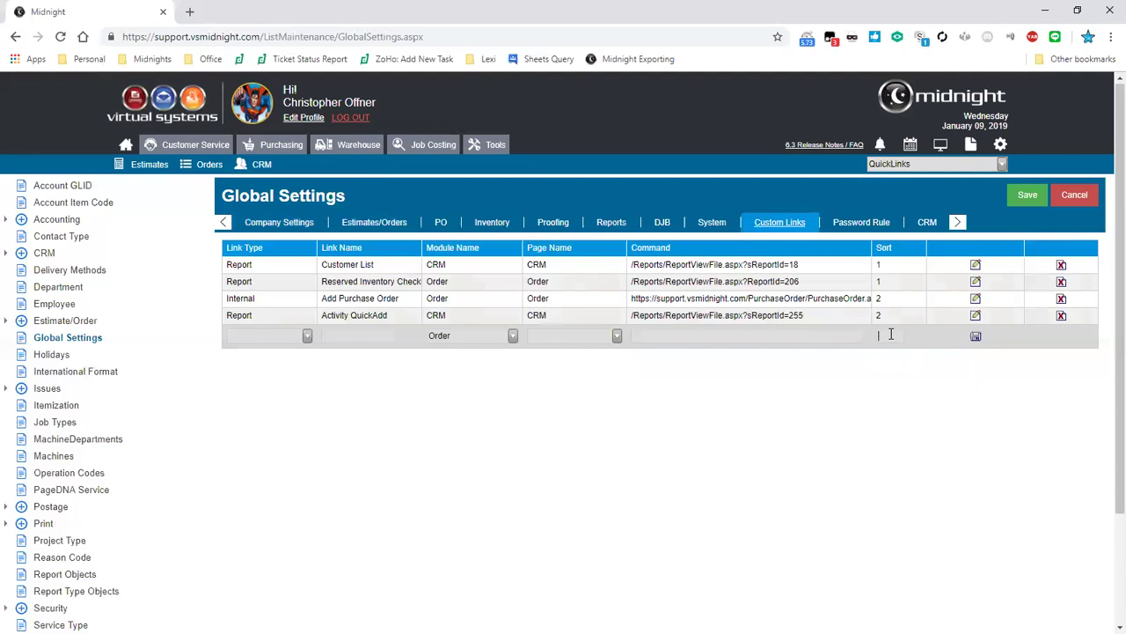
# Step: Set the new custom link's type to Custom, its module to Estimate and its page to Estimate
pyautogui.click(257, 335)
pyautogui.press('Return')
pyautogui.click(334, 336)
pyautogui.press('Tab')
pyautogui.press('Down')
pyautogui.press('Down')
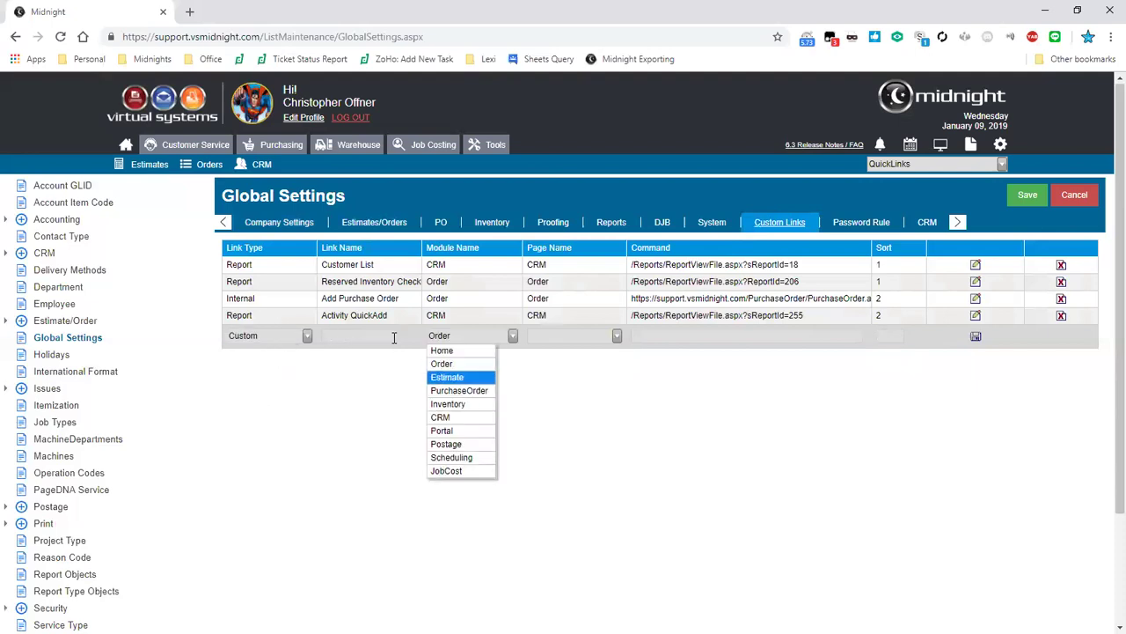
pyautogui.press('Return')
pyautogui.press('Tab')
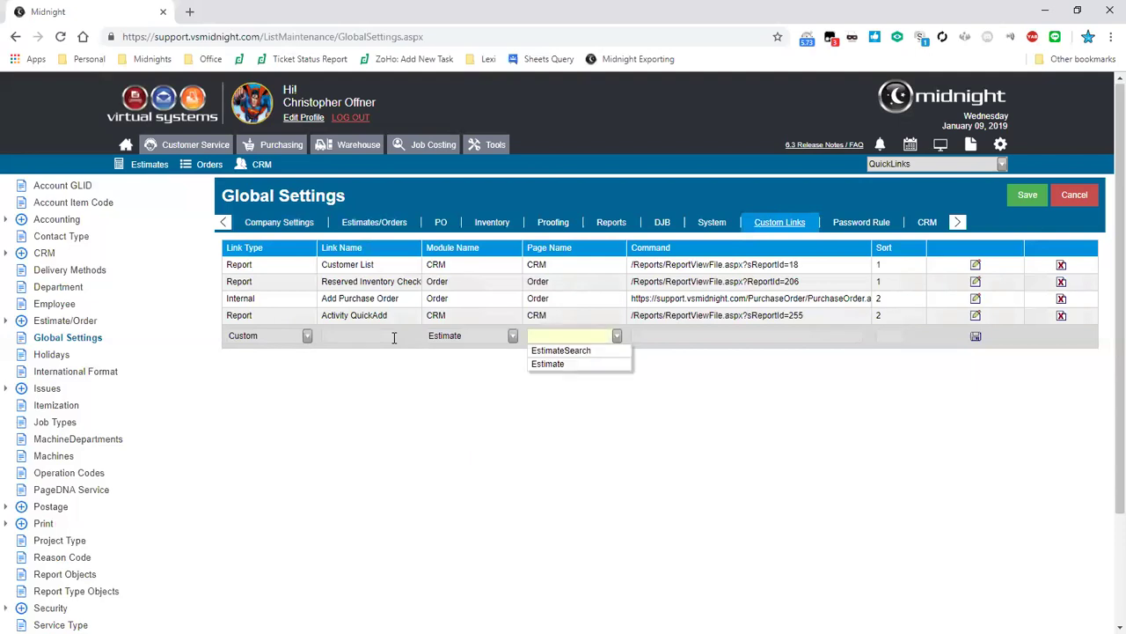
pyautogui.press('Down')
pyautogui.press('Down')
pyautogui.press('Return')
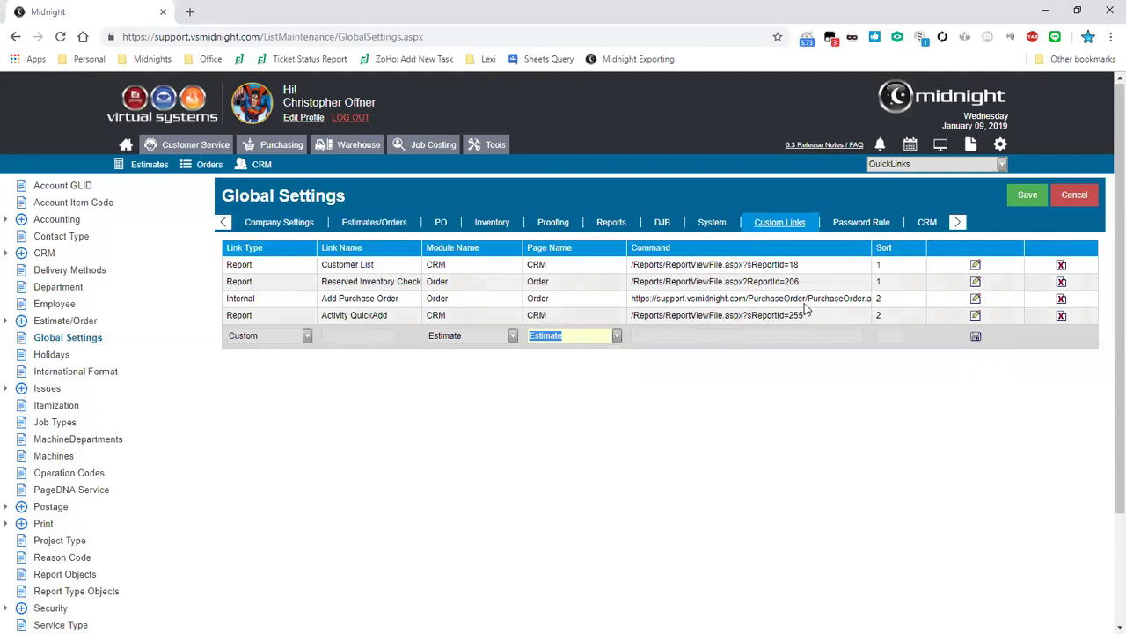
# Step: Open the Customer List link for editing, check its sort value and close the row editor
pyautogui.click(975, 266)
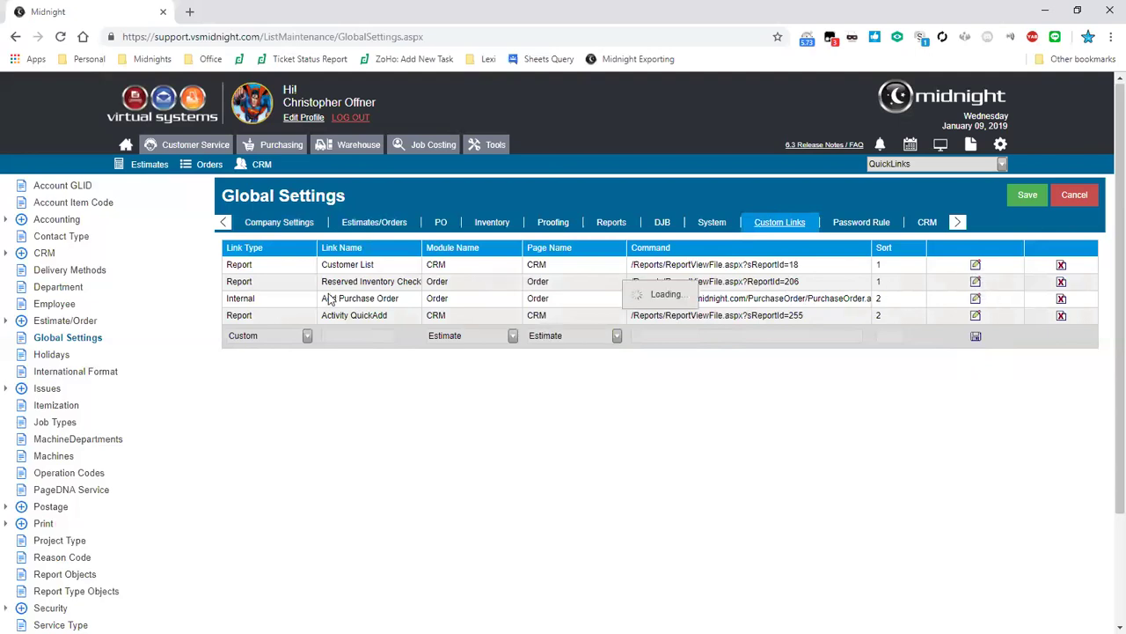
pyautogui.doubleClick(887, 264)
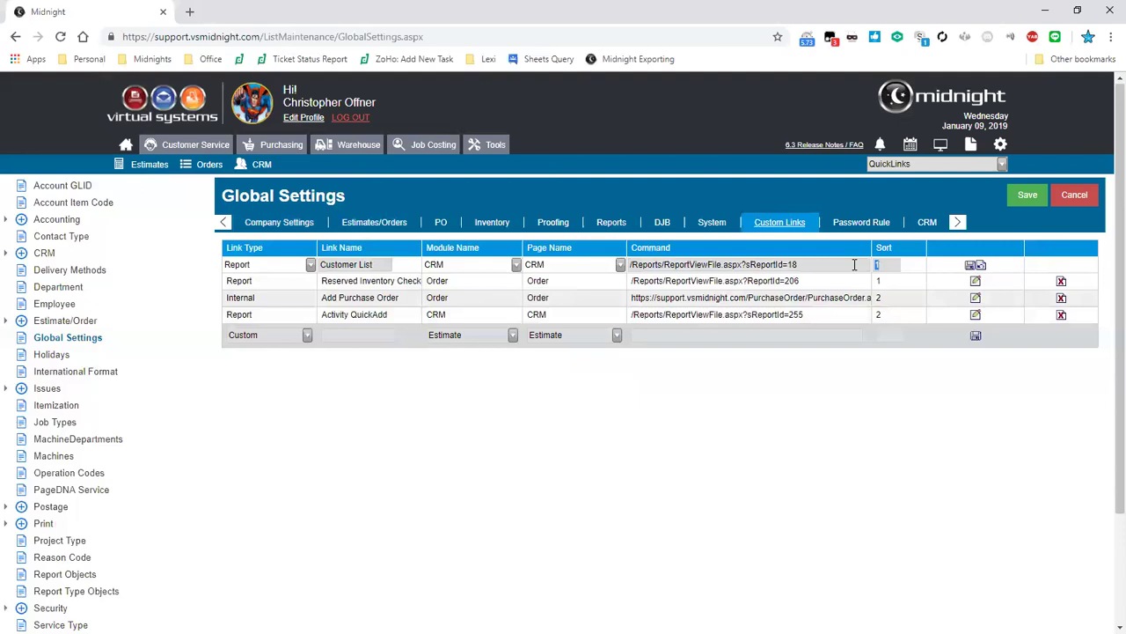
pyautogui.click(977, 265)
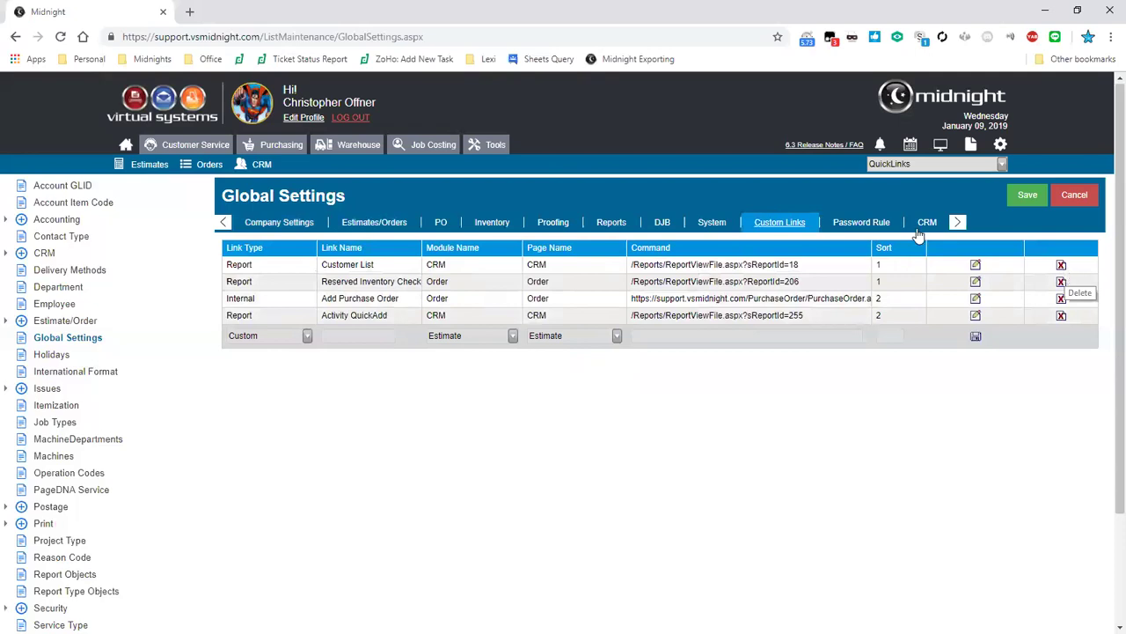
# Step: Display the Password Rule settings in Global Settings
pyautogui.click(884, 227)
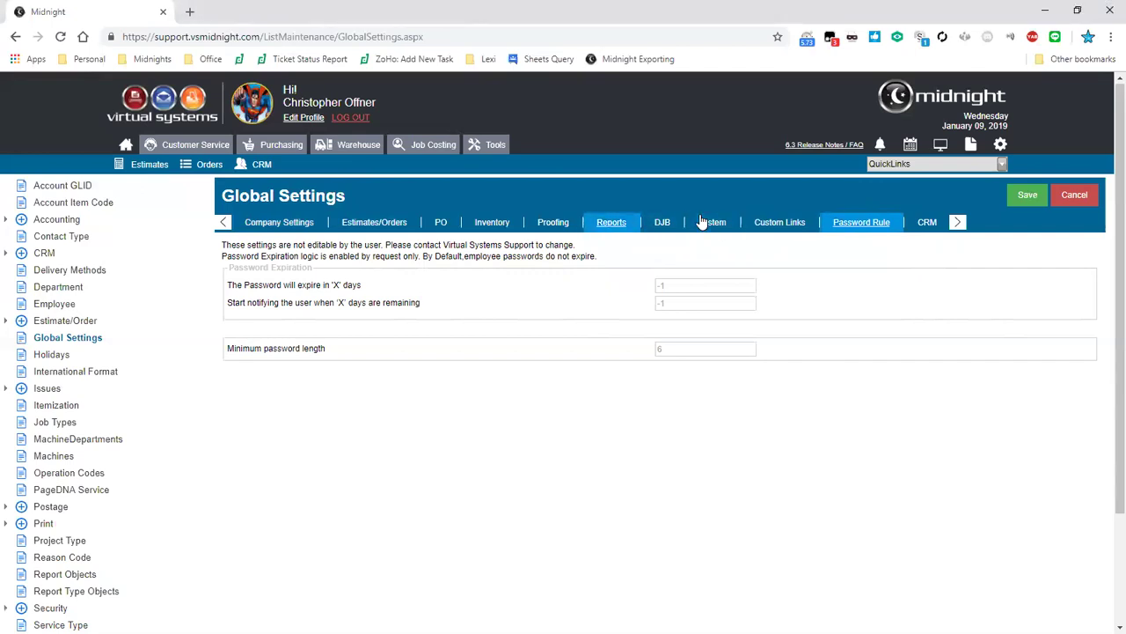
# Step: Display the Reports settings and review the Default BCC and Default Email Signature fields
pyautogui.click(610, 222)
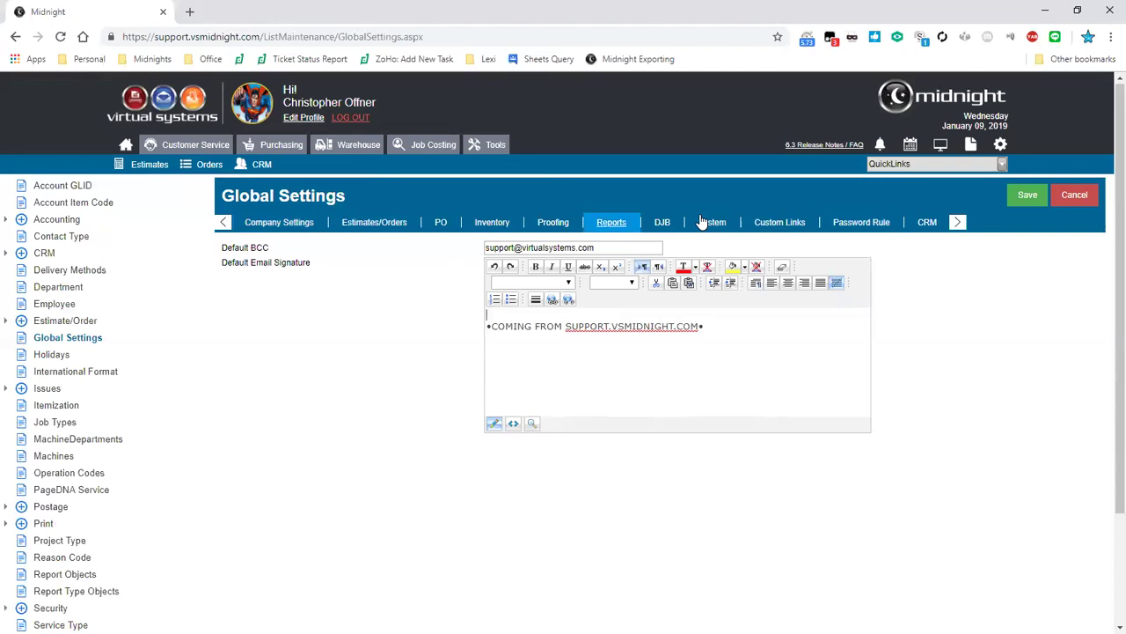
pyautogui.press('Tab')
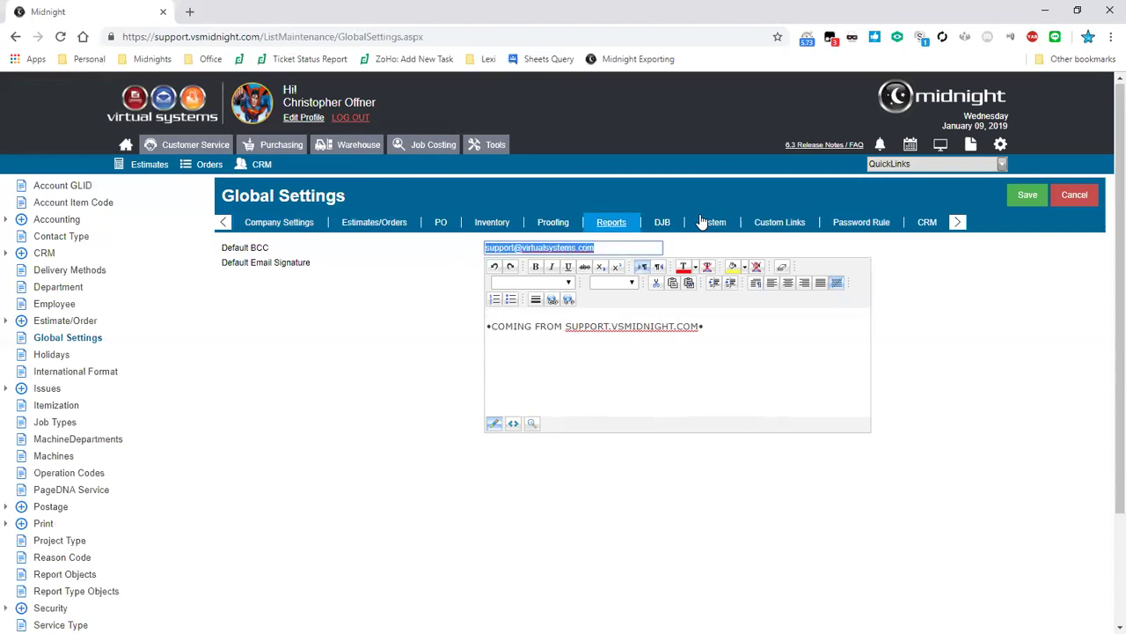
pyautogui.press('Tab')
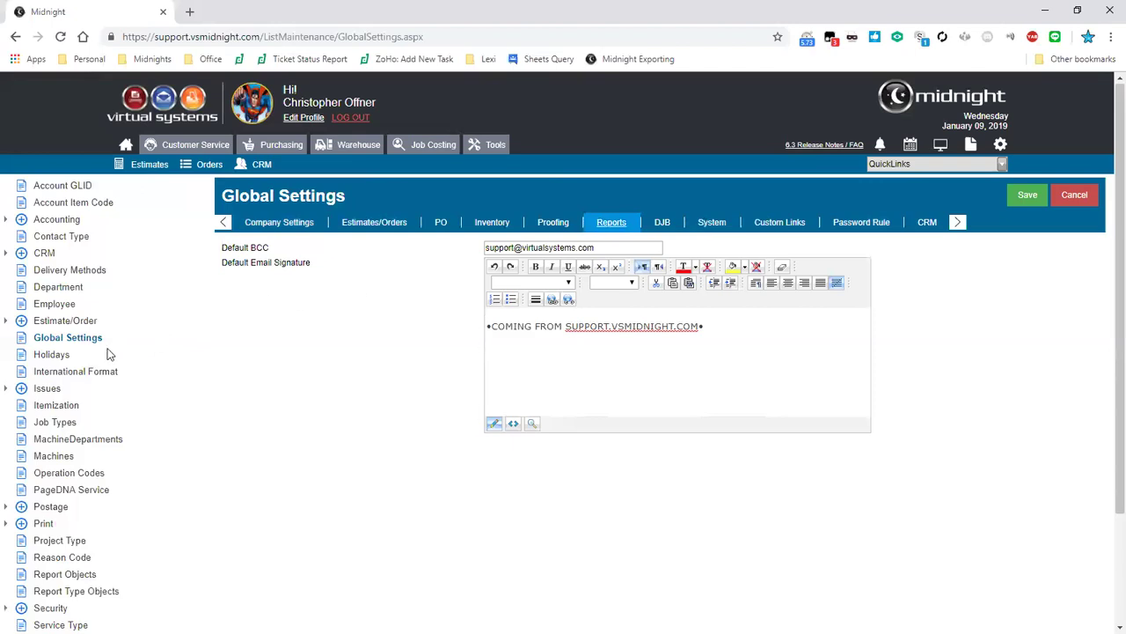
# Step: Open the Administrator's record from the employee list, browse its option lists, and display the department list
pyautogui.click(63, 308)
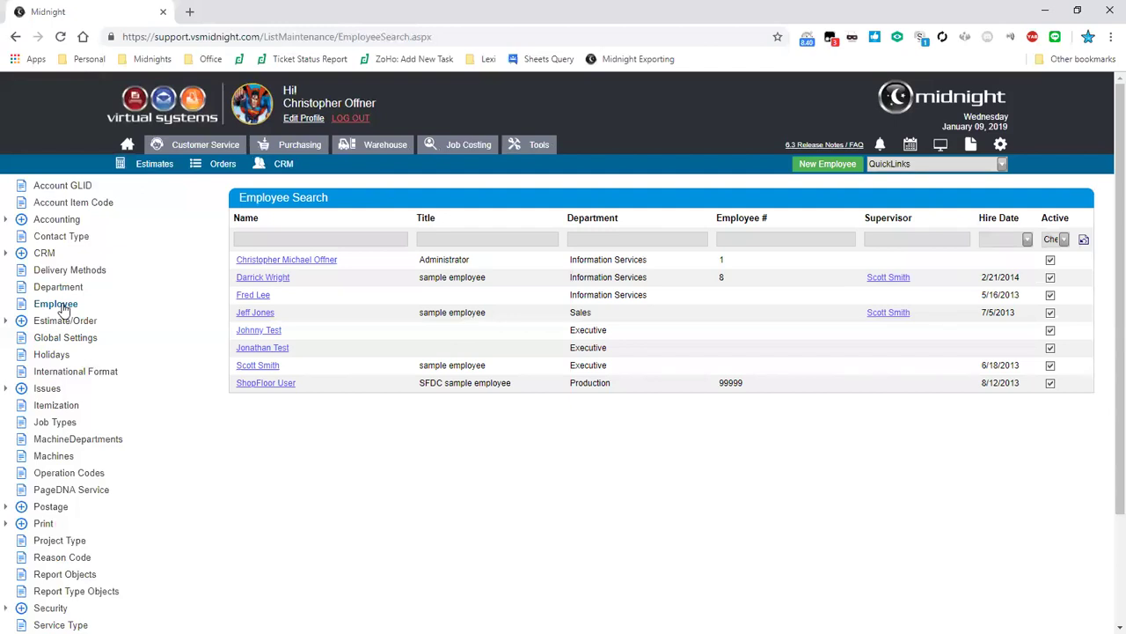
pyautogui.click(251, 260)
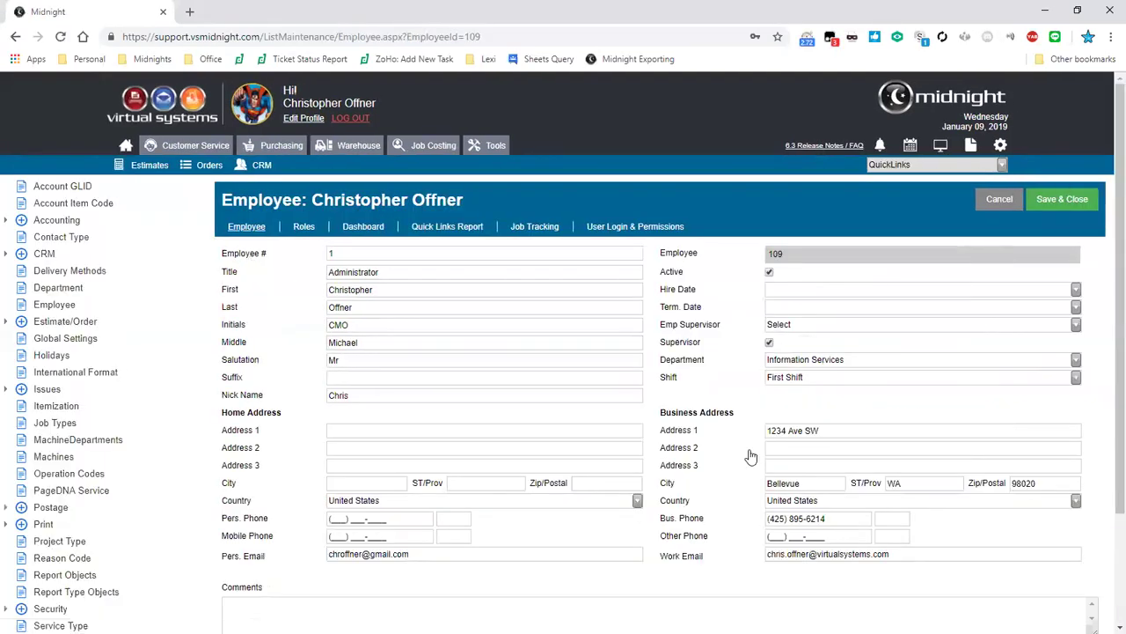
pyautogui.hotkey('alt', 'Down')
pyautogui.press('Escape')
pyautogui.hotkey('alt', 'Down')
pyautogui.press('Escape')
pyautogui.click(72, 294)
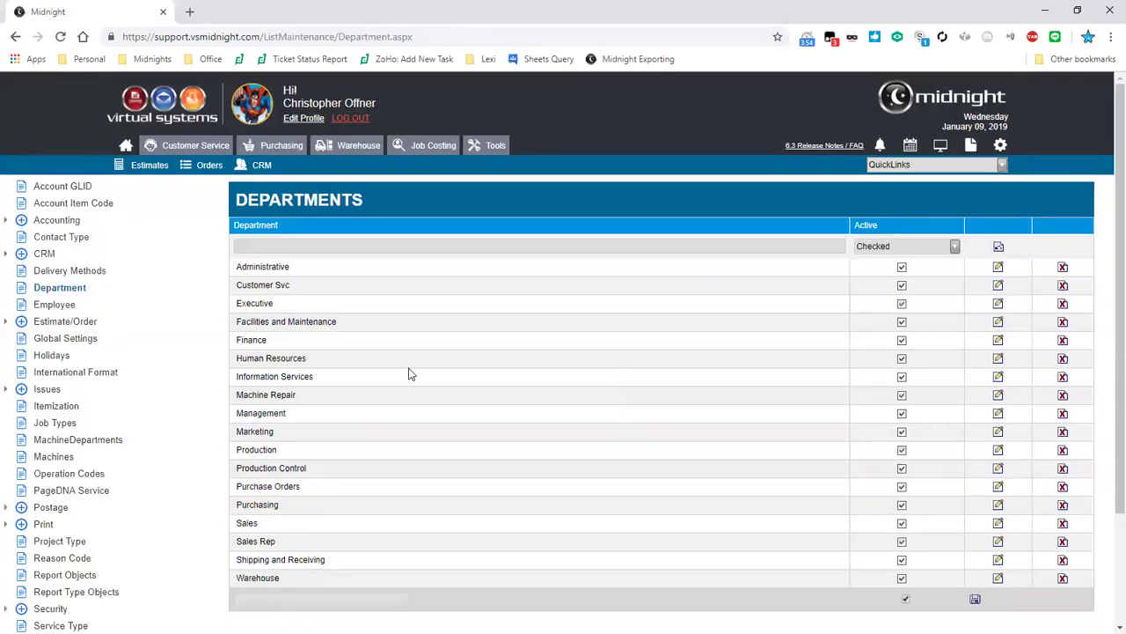
# Step: Load First Shift in the Shift settings, review the shift choices and its description, and submit the record
pyautogui.scroll(-3, 408, 374)
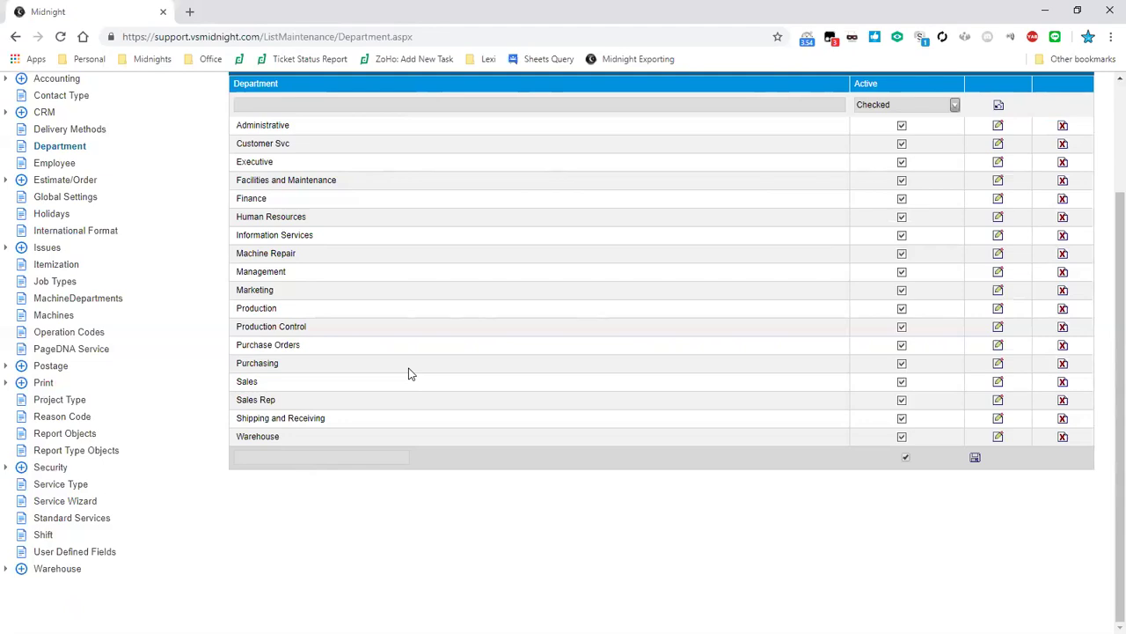
pyautogui.click(44, 535)
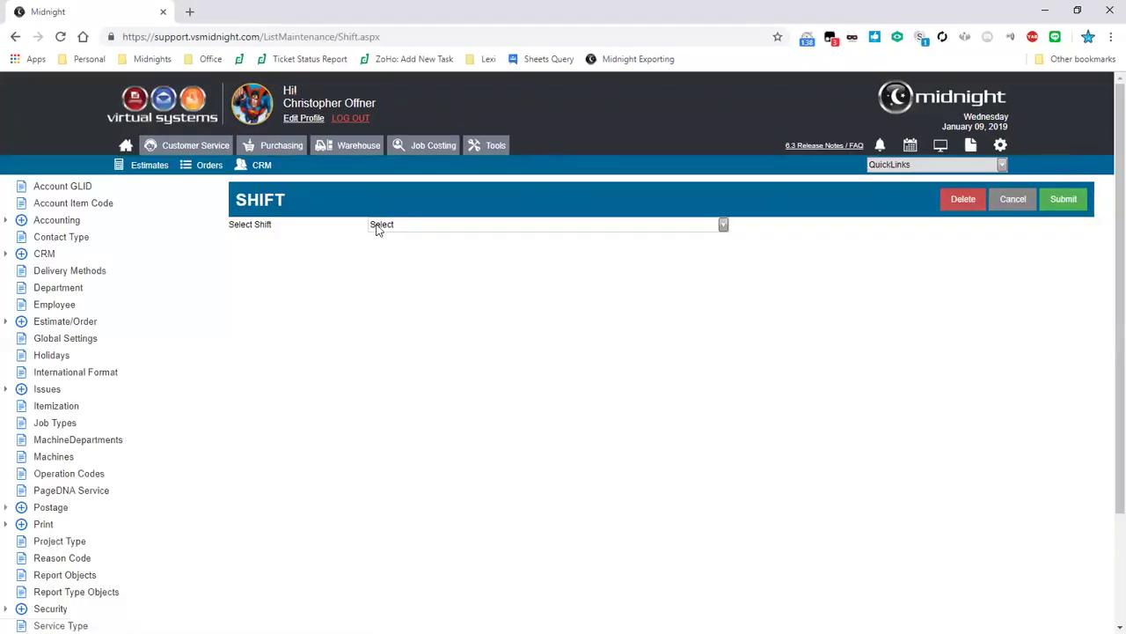
pyautogui.click(376, 227)
pyautogui.click(390, 259)
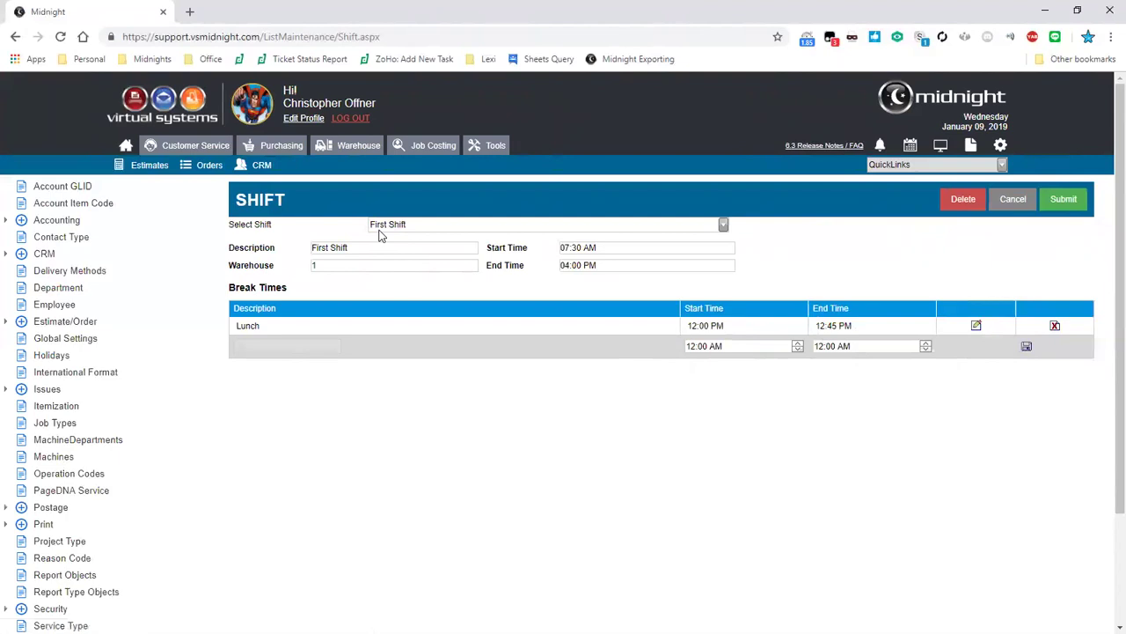
pyautogui.click(380, 226)
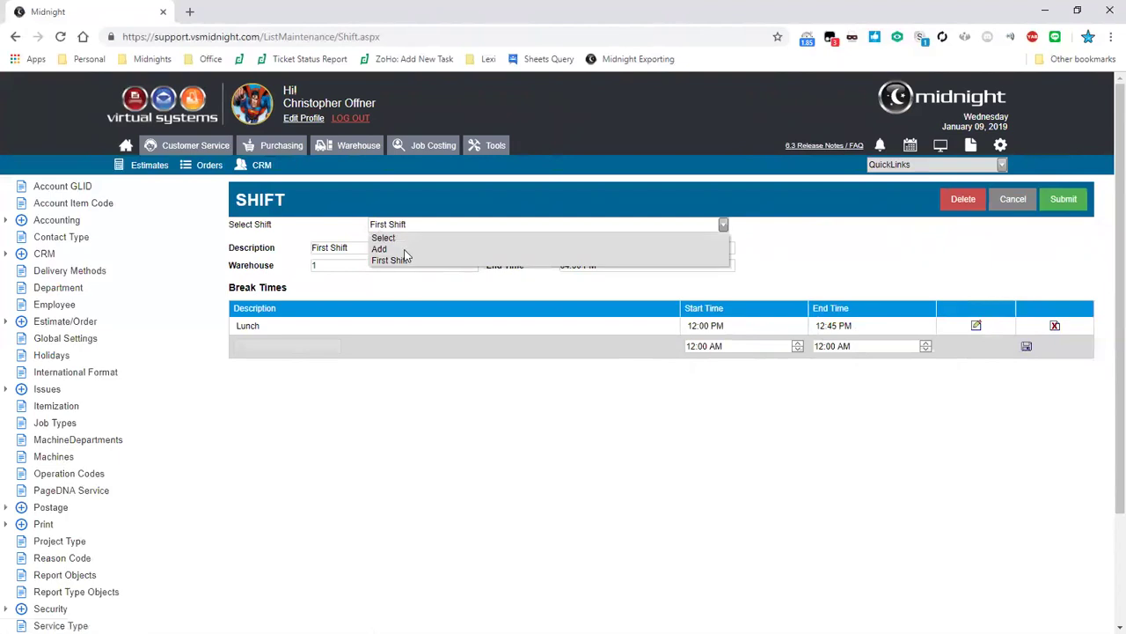
pyautogui.click(327, 227)
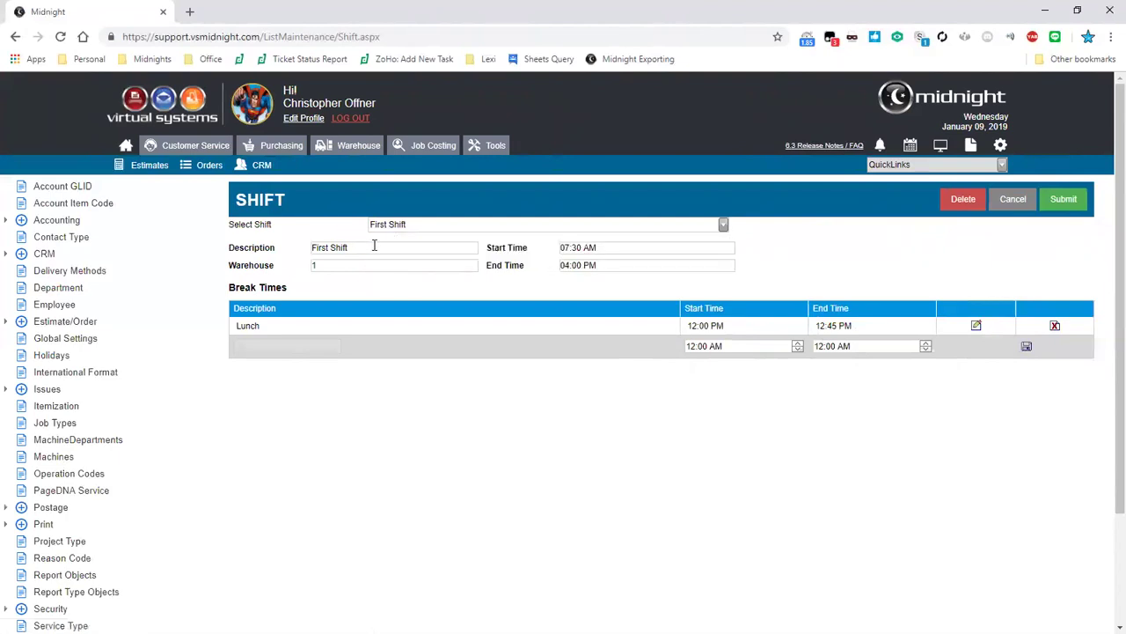
pyautogui.moveTo(339, 247); pyautogui.dragTo(372, 240)
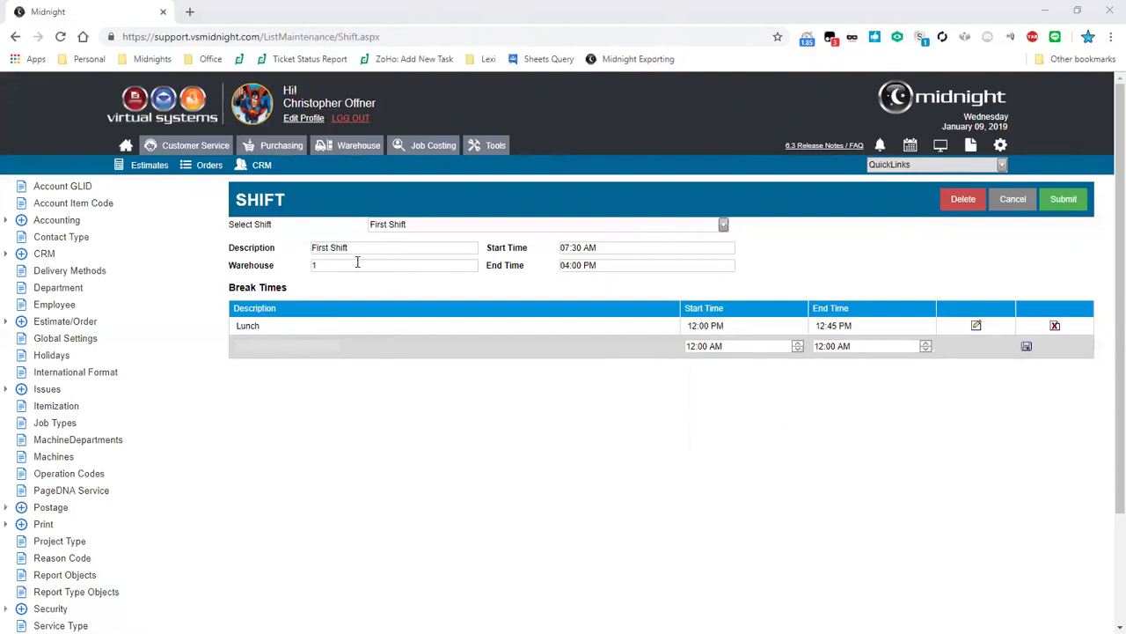
pyautogui.click(1059, 210)
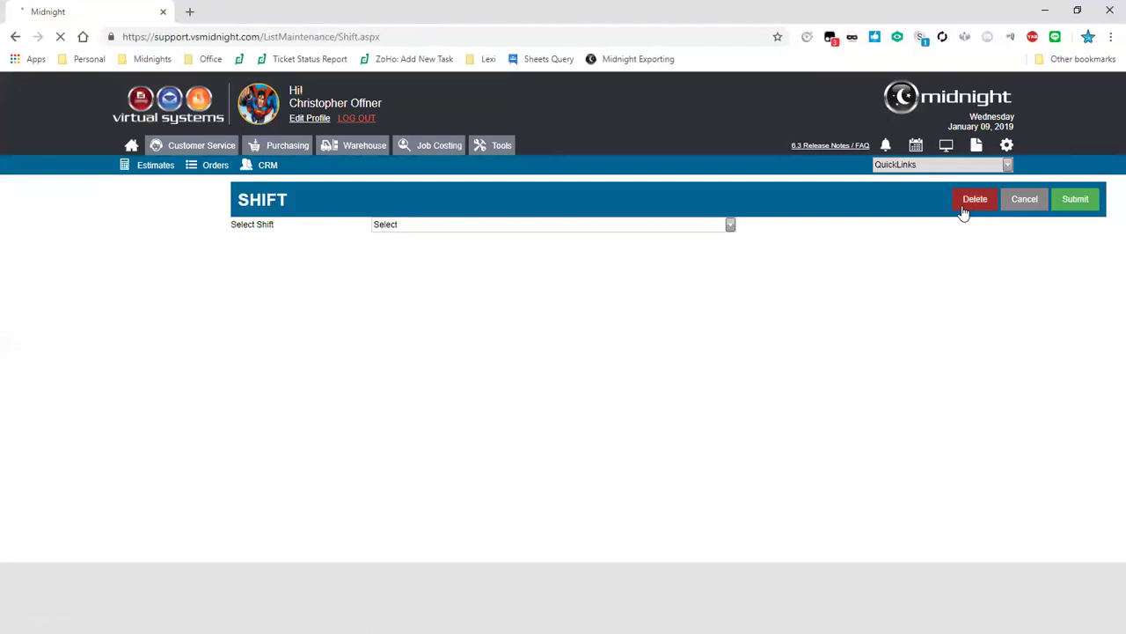
# Step: Check the Administrator's user login and permissions in the employee record, and open the Create Role list under Security
pyautogui.click(48, 306)
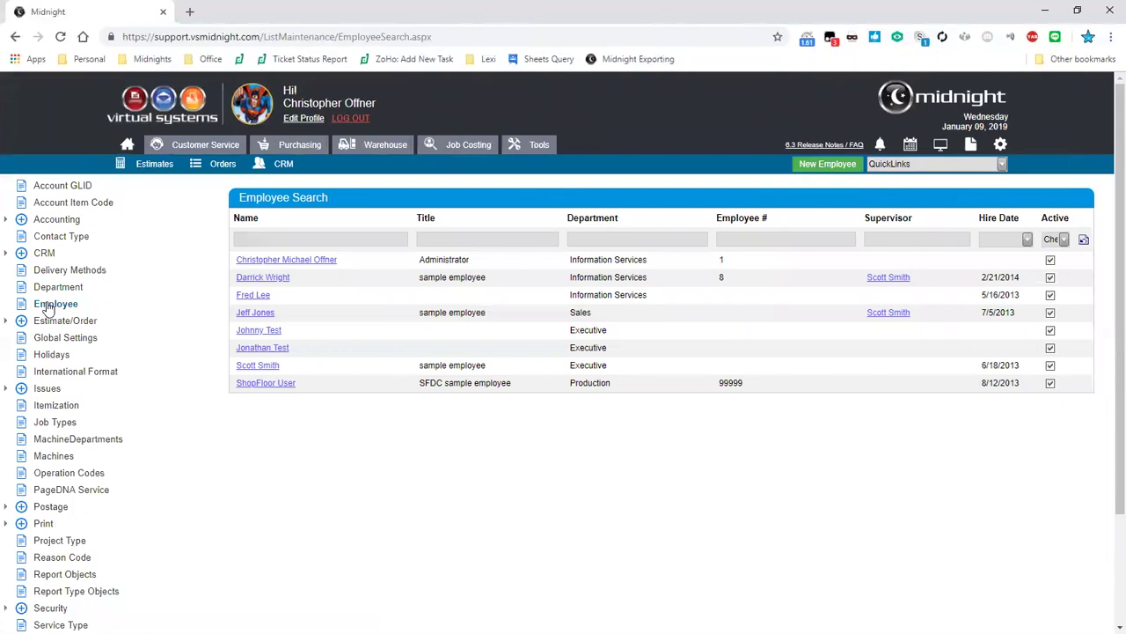
pyautogui.click(248, 263)
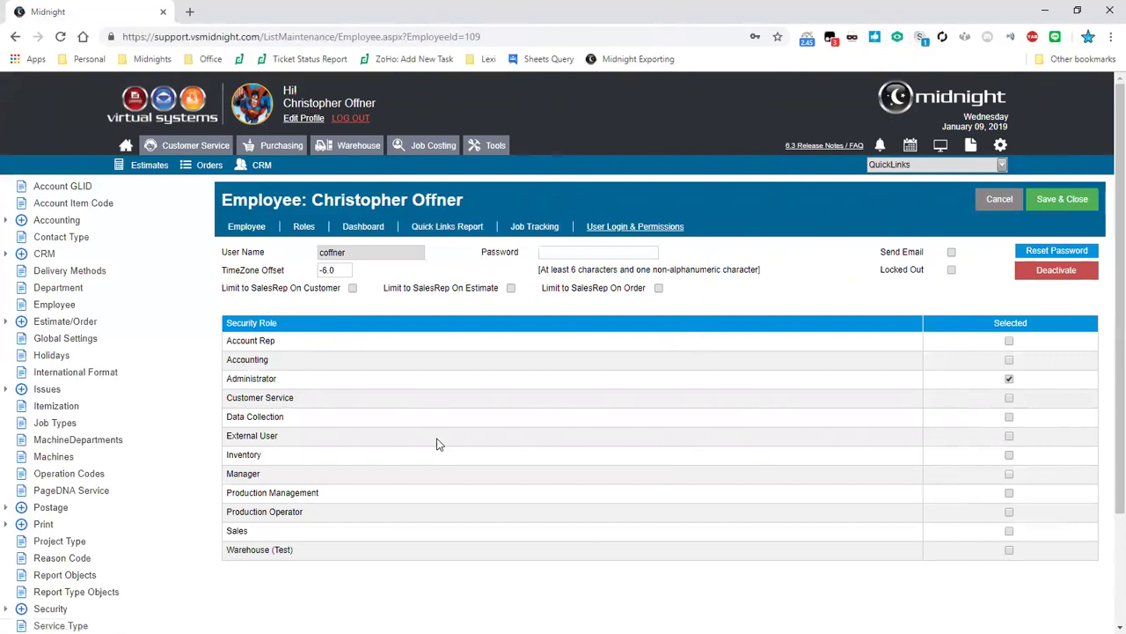
pyautogui.scroll(-3, 131, 365)
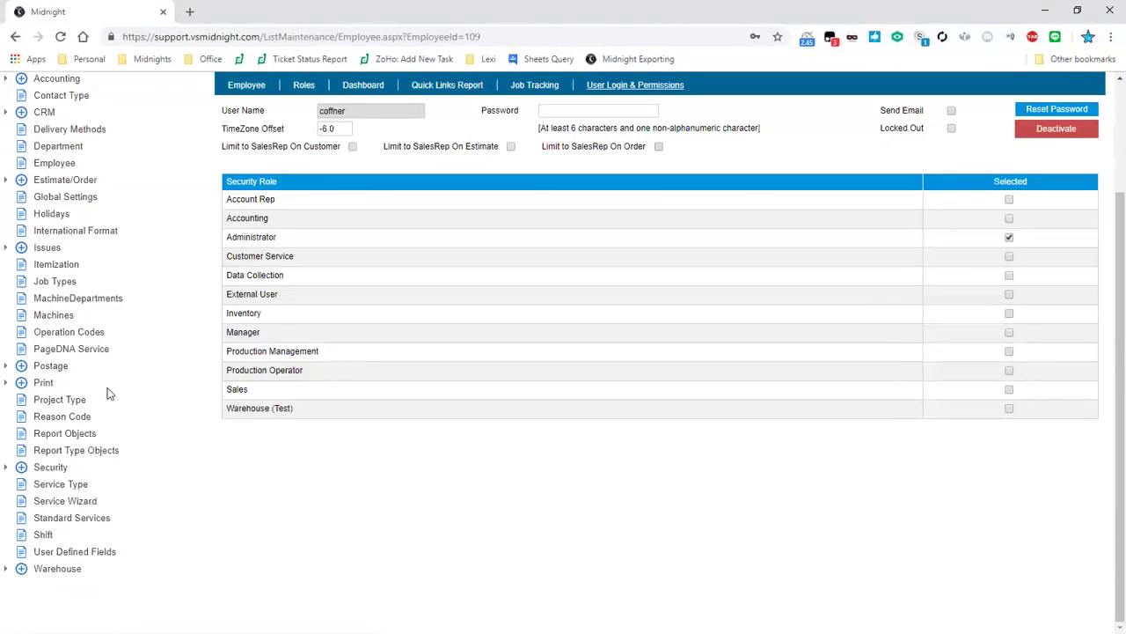
pyautogui.click(17, 467)
pyautogui.click(58, 485)
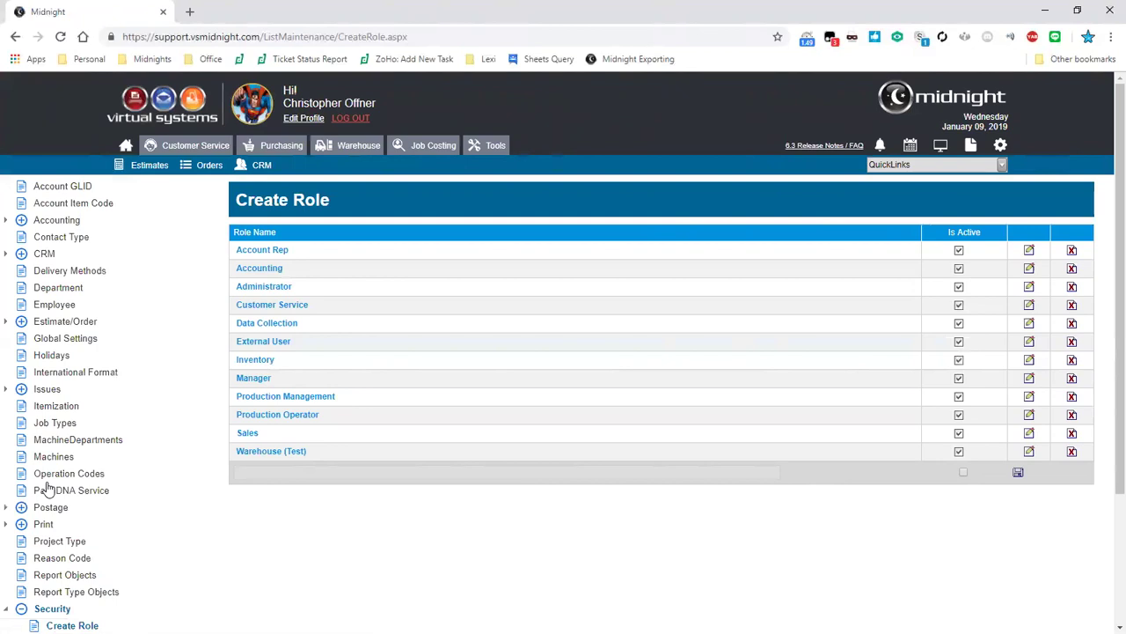
# Step: Load the Warehouse (Test) security role in Create Roles/Rights at the Field/Control security level
pyautogui.scroll(-2, 50, 528)
pyautogui.click(63, 471)
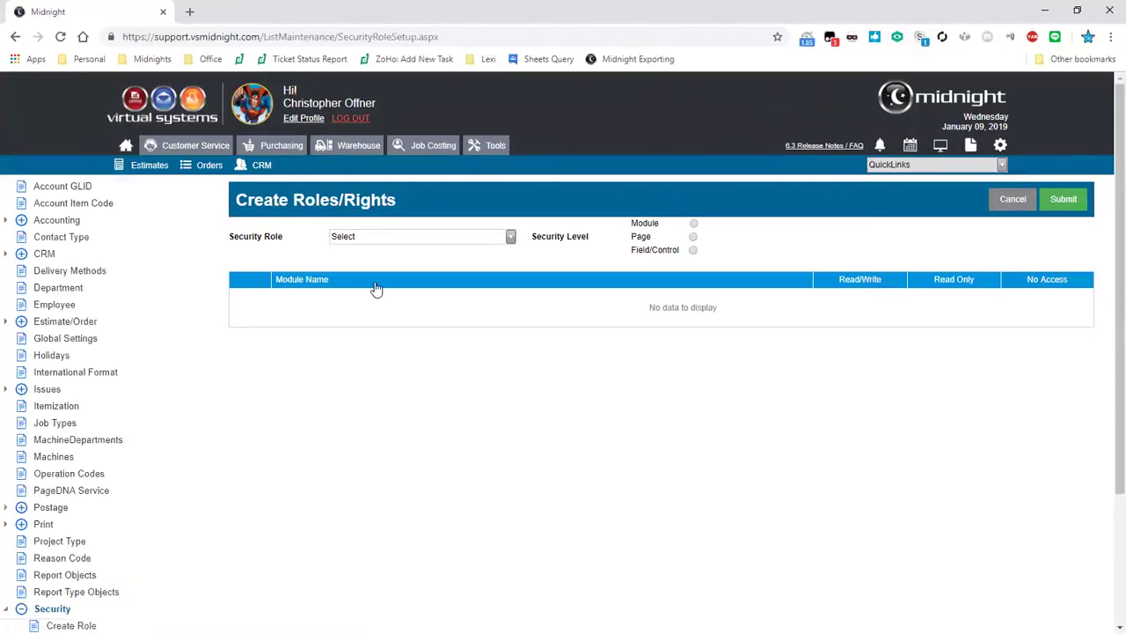
pyautogui.scroll(-3, 376, 289)
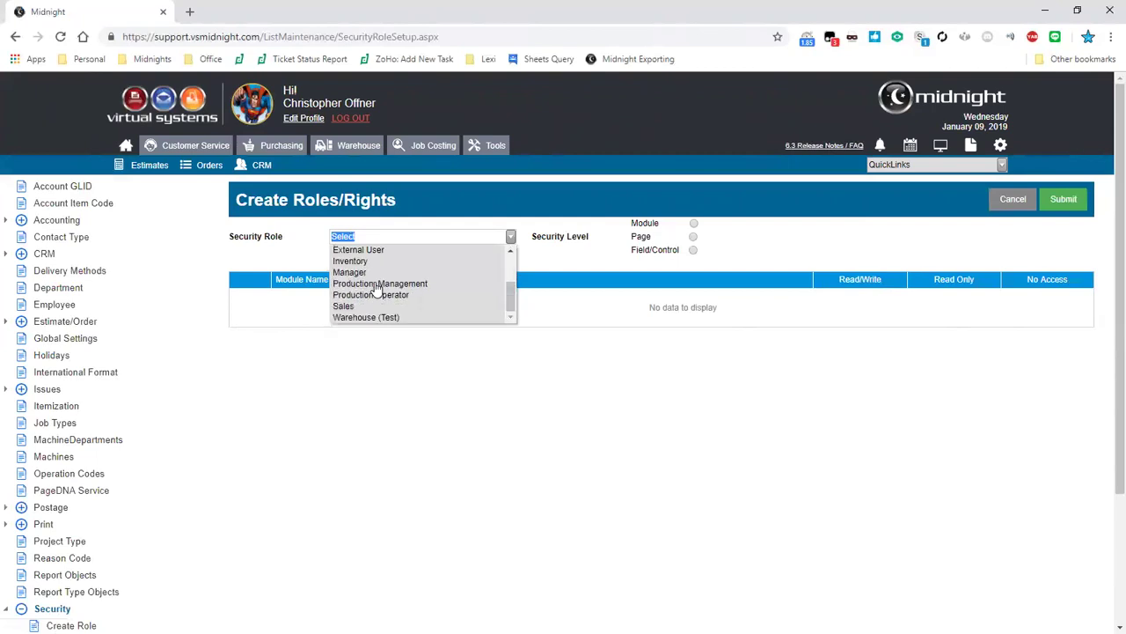
pyautogui.click(377, 289)
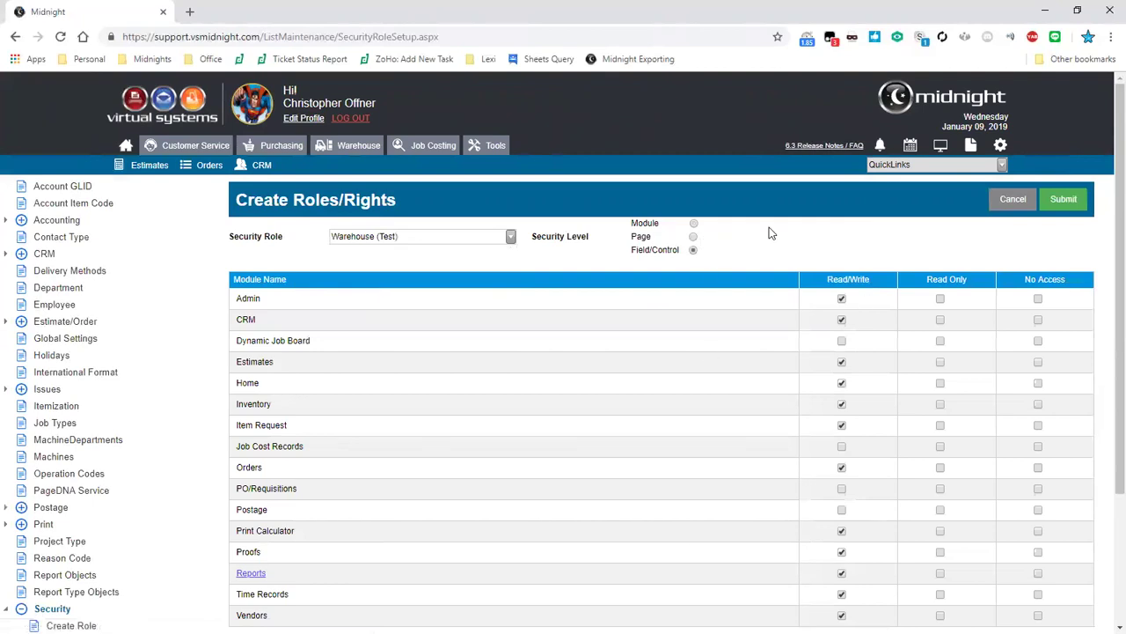
pyautogui.press('Down')
pyautogui.press('Down')
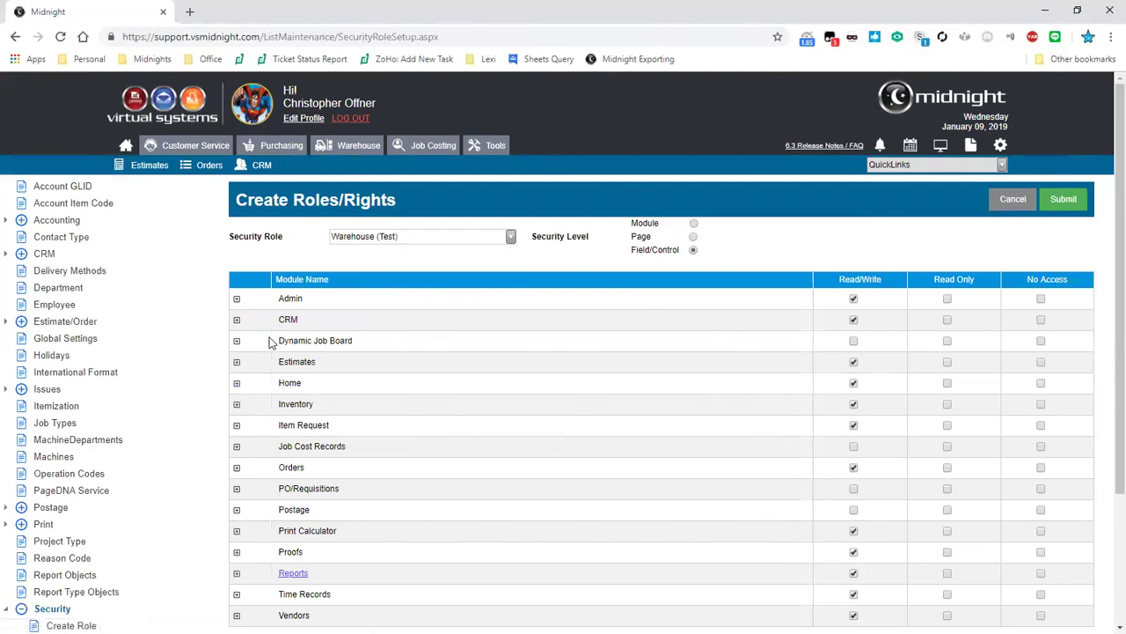
# Step: Examine the page rights of the Orders module and the control rights of its Order page, and collapse the module again
pyautogui.click(236, 467)
pyautogui.scroll(-2, 369, 349)
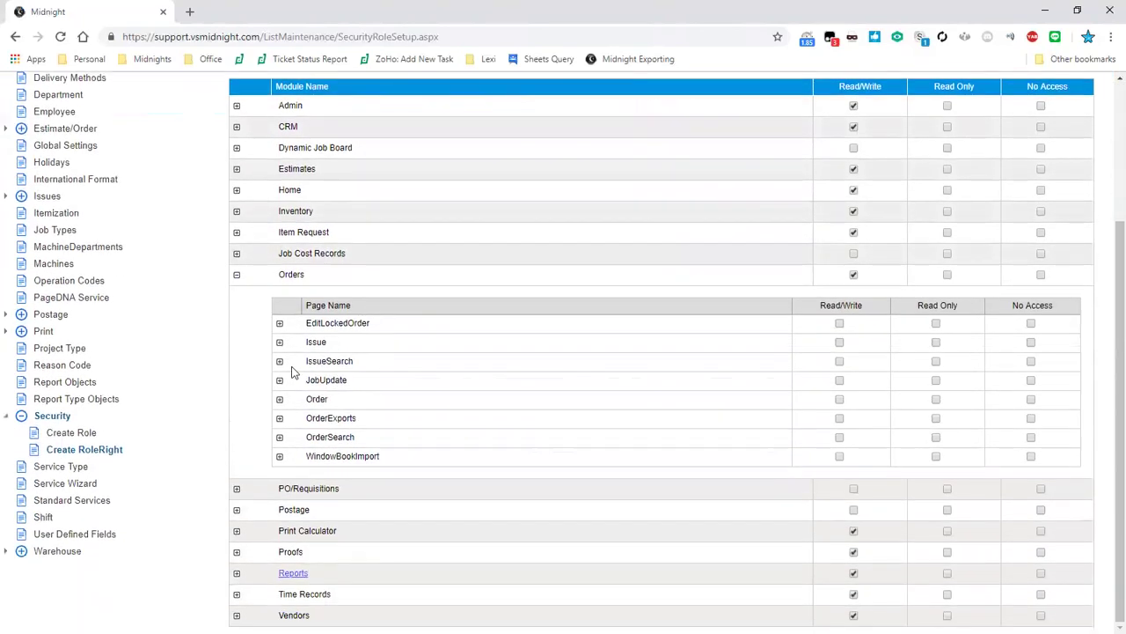
pyautogui.click(278, 400)
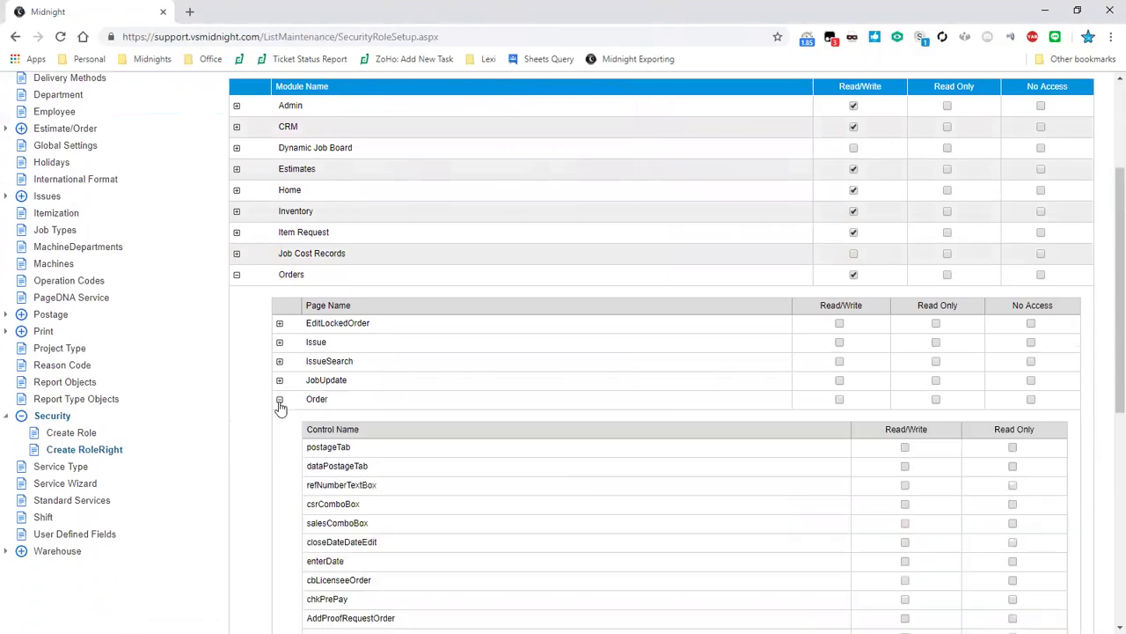
pyautogui.scroll(-3, 279, 407)
pyautogui.scroll(-2, 291, 379)
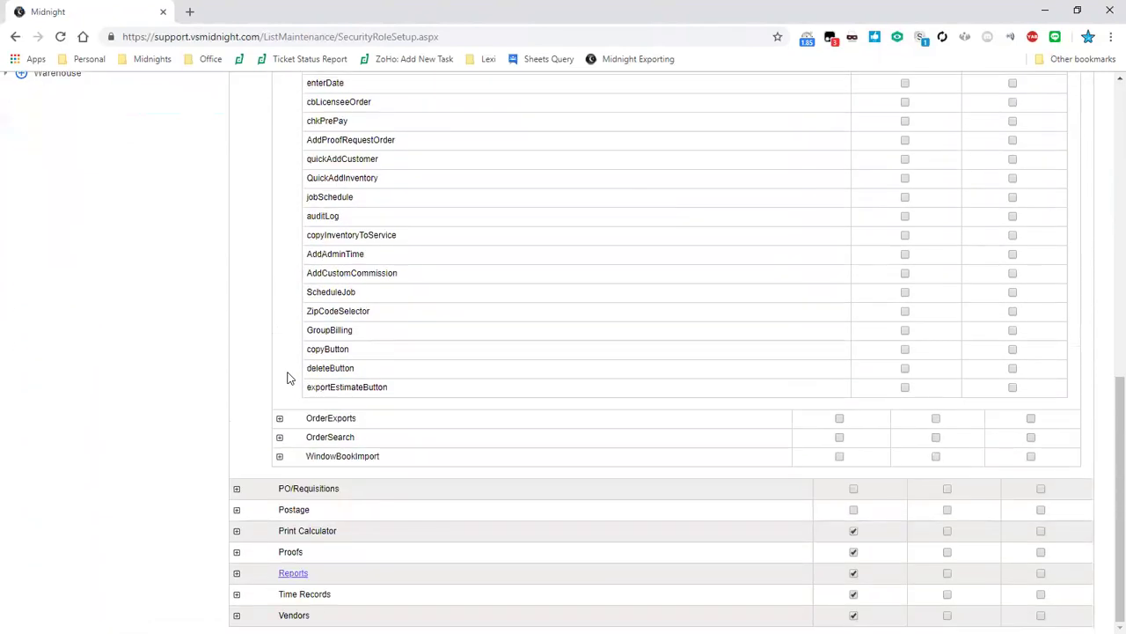
pyautogui.scroll(5, 286, 379)
pyautogui.click(236, 290)
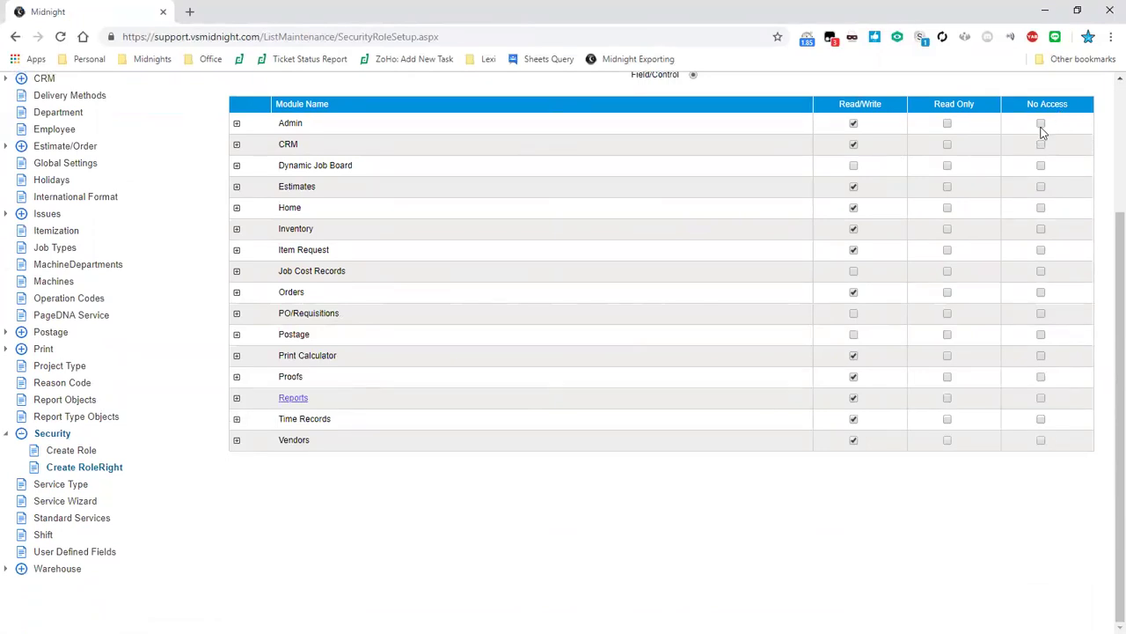
# Step: Set the Admin module to No Access for the Warehouse (Test) role and submit the rights
pyautogui.scroll(3, 941, 266)
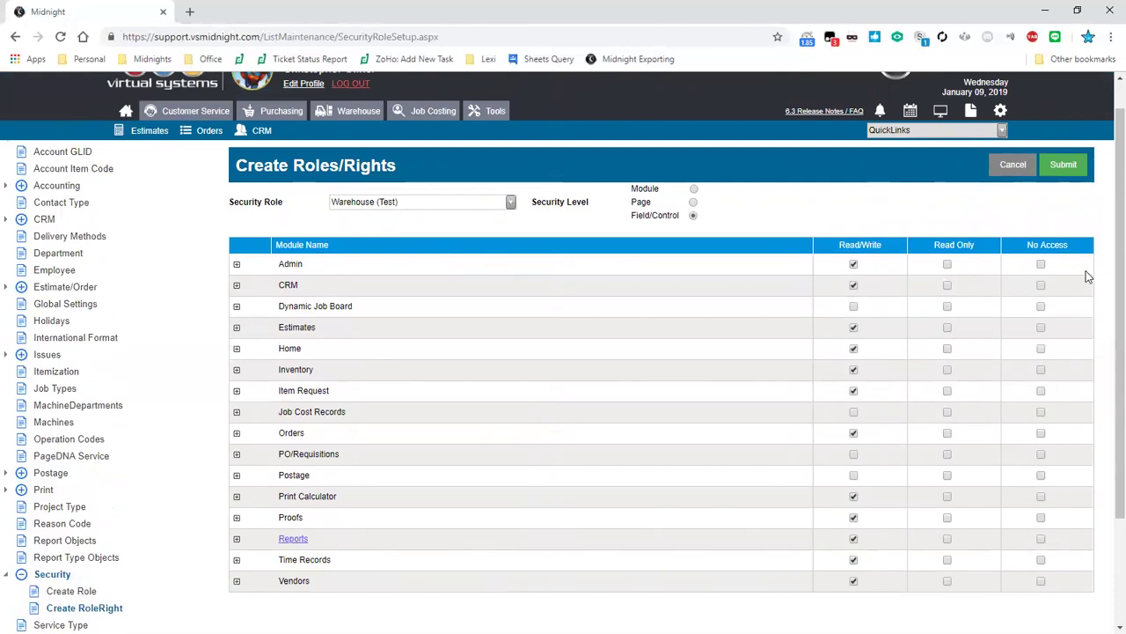
pyautogui.click(1041, 265)
pyautogui.click(1063, 165)
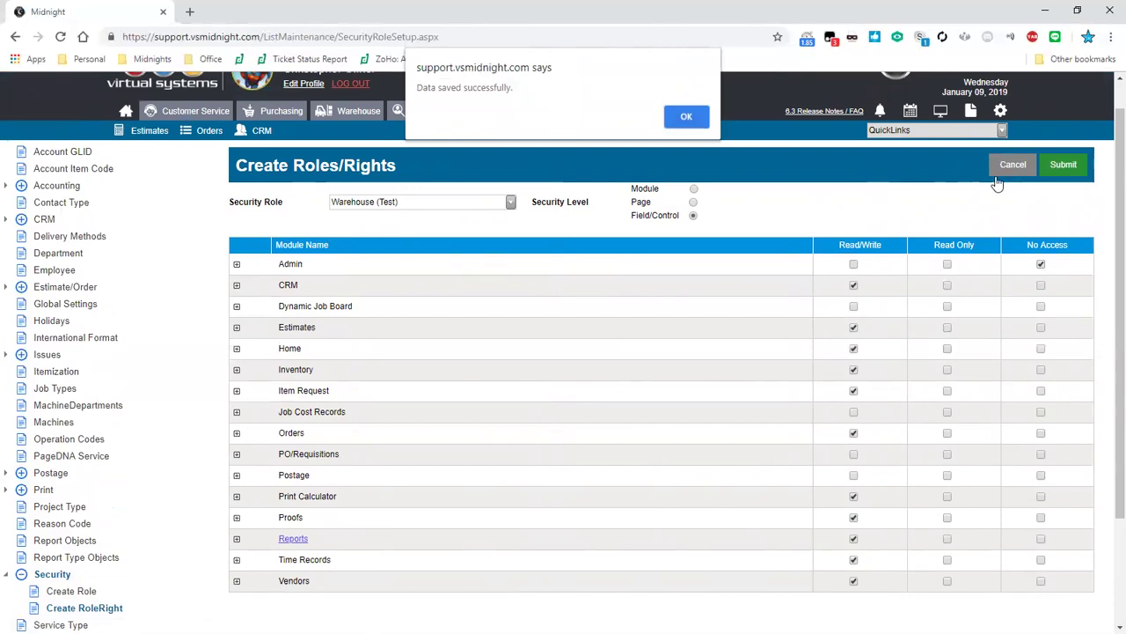
pyautogui.click(687, 117)
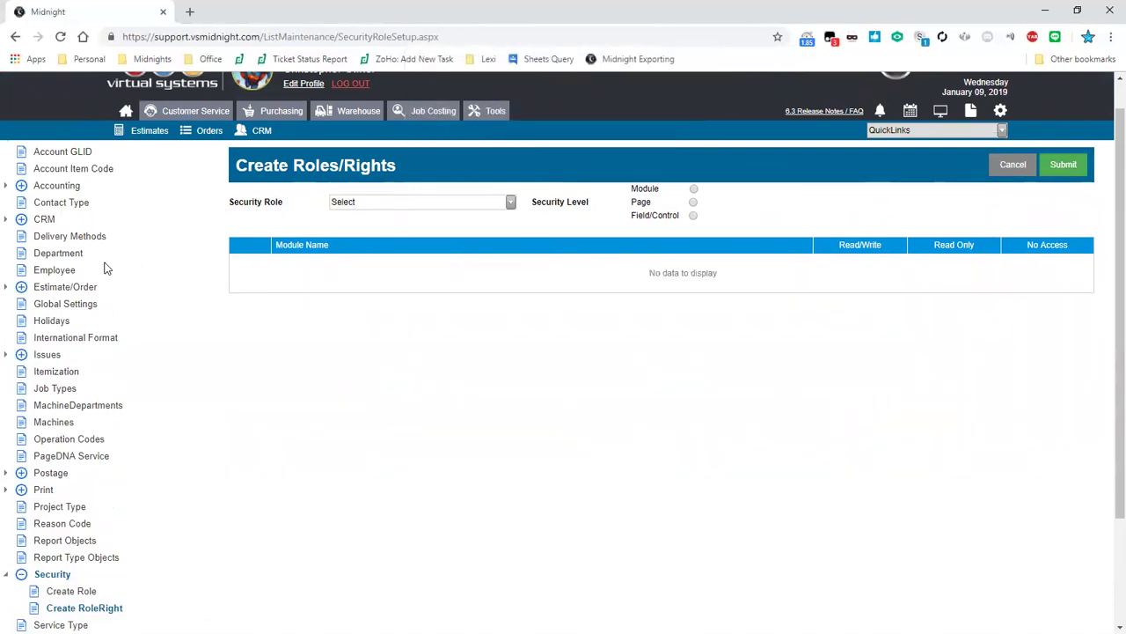
# Step: Try the employee list's Active filter with Unchecked and its name filter with J, and restore the full list of active employees
pyautogui.click(60, 272)
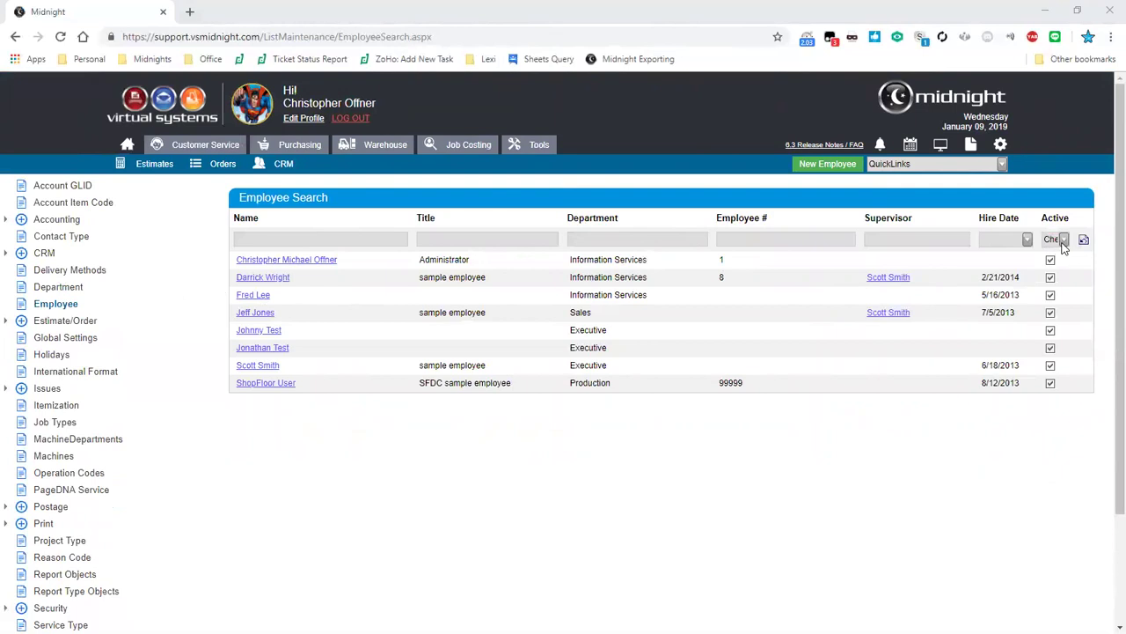
pyautogui.click(1063, 240)
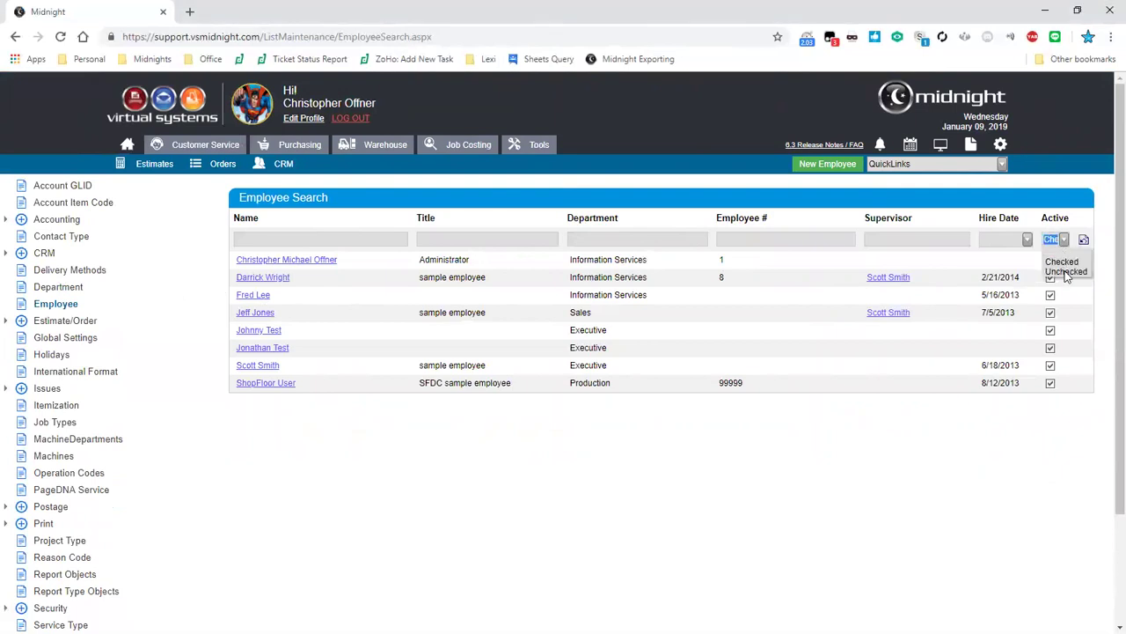
pyautogui.click(1066, 271)
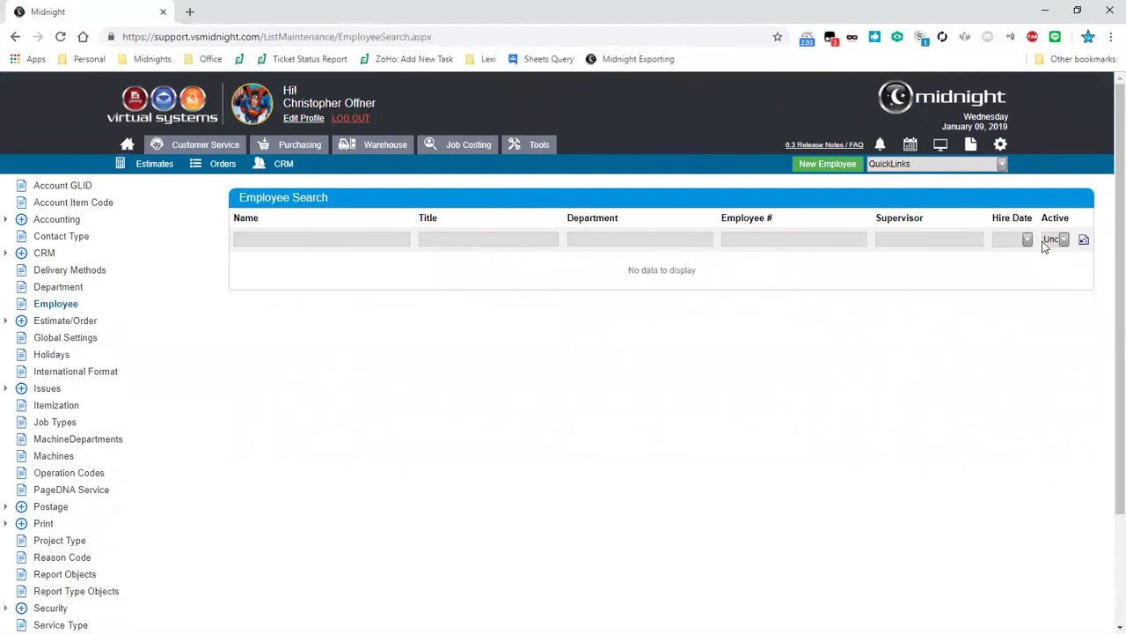
pyautogui.click(1064, 239)
pyautogui.click(1062, 264)
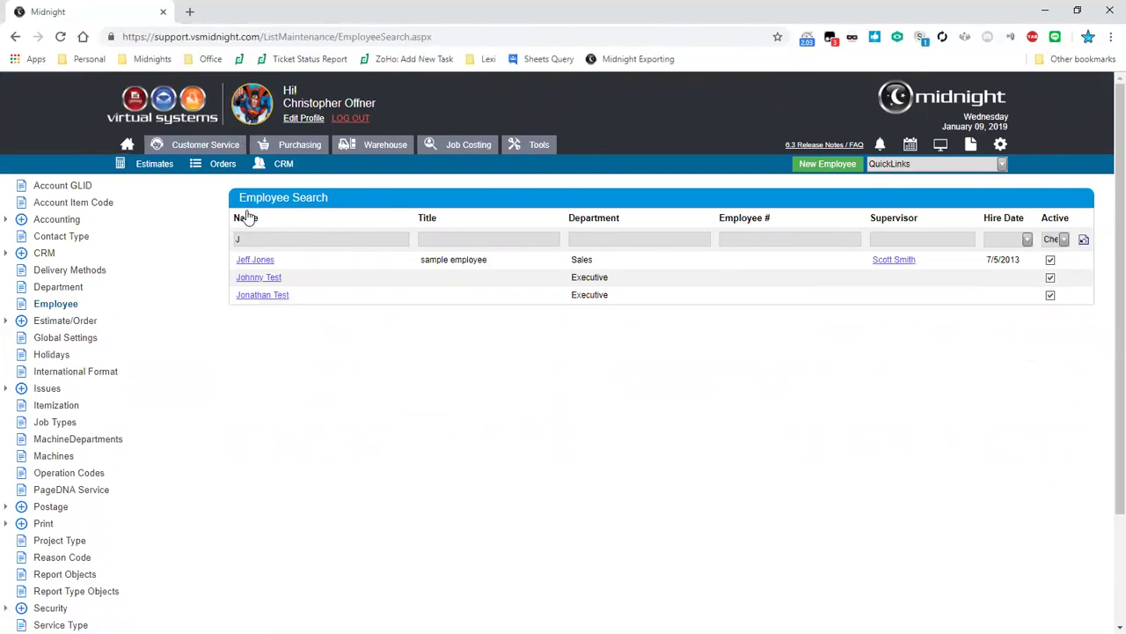
pyautogui.press('BackSpace')
pyautogui.press('Tab')
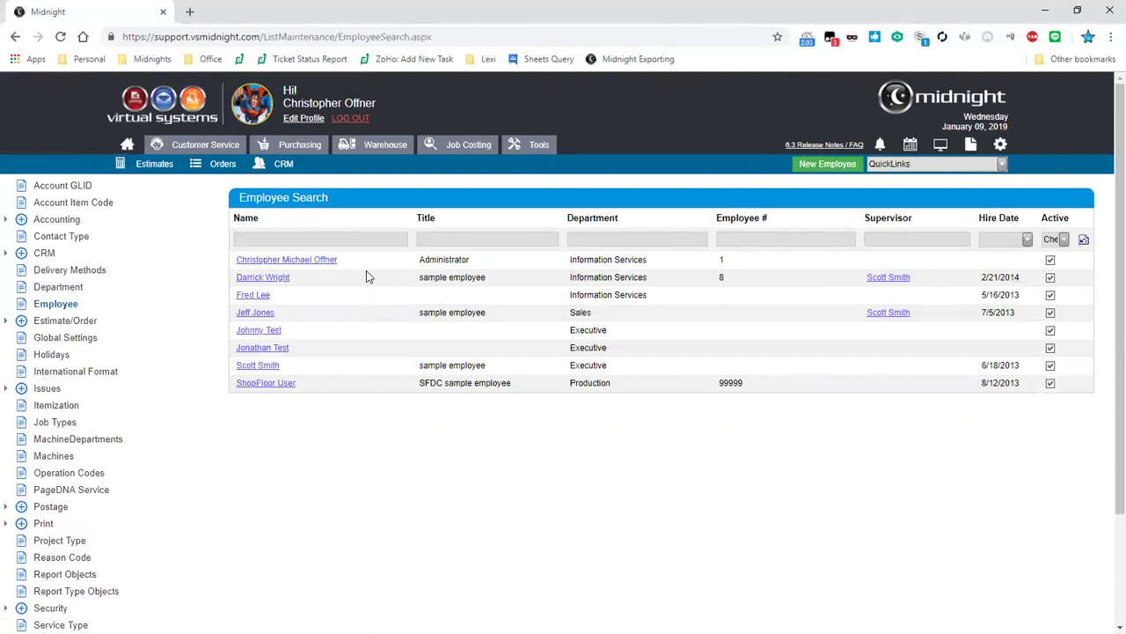
# Step: Open the Administrator's employee record and review the name and work email fields
pyautogui.click(323, 261)
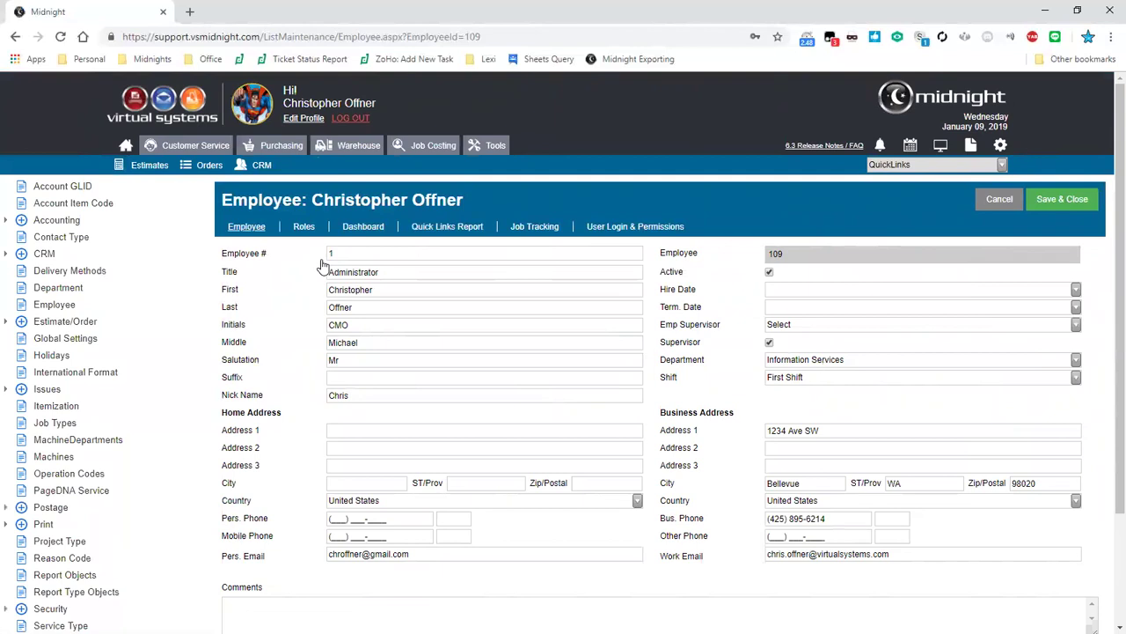
pyautogui.doubleClick(378, 294)
pyautogui.press('Tab')
pyautogui.moveTo(891, 555); pyautogui.dragTo(754, 564)
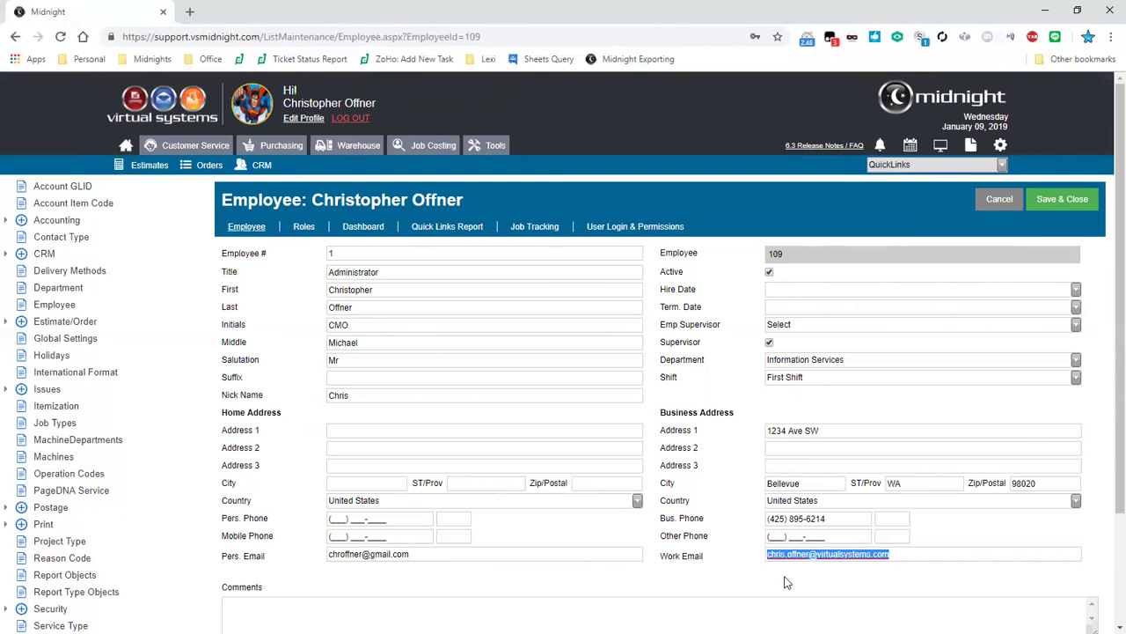
# Step: Review the employee's assigned roles, clearing the CSR role and selecting it again
pyautogui.click(786, 582)
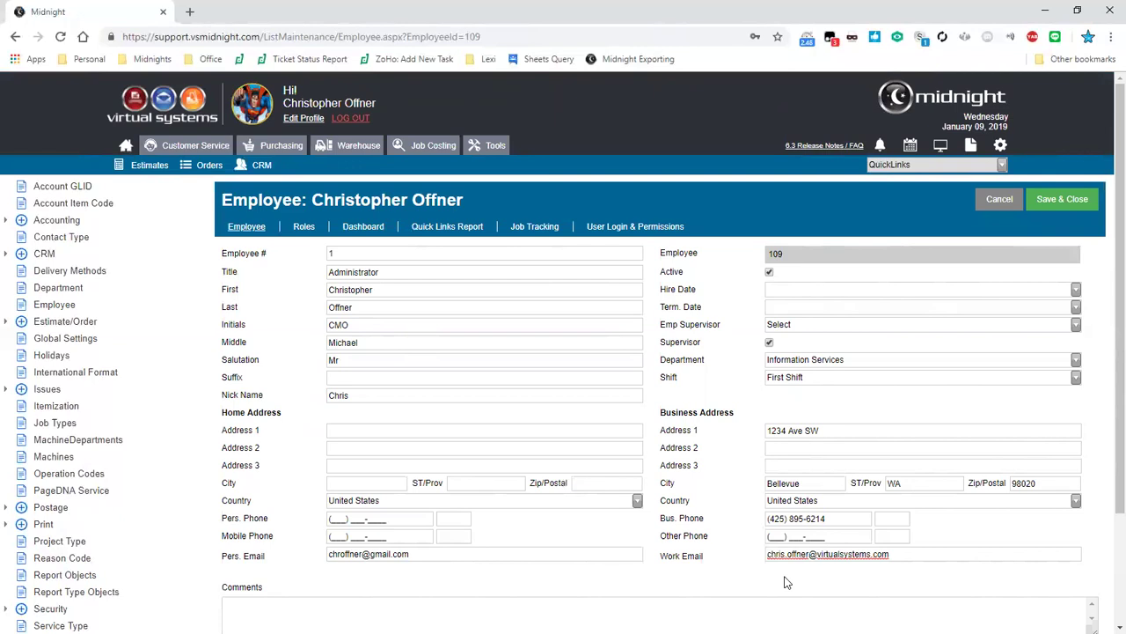
pyautogui.click(306, 228)
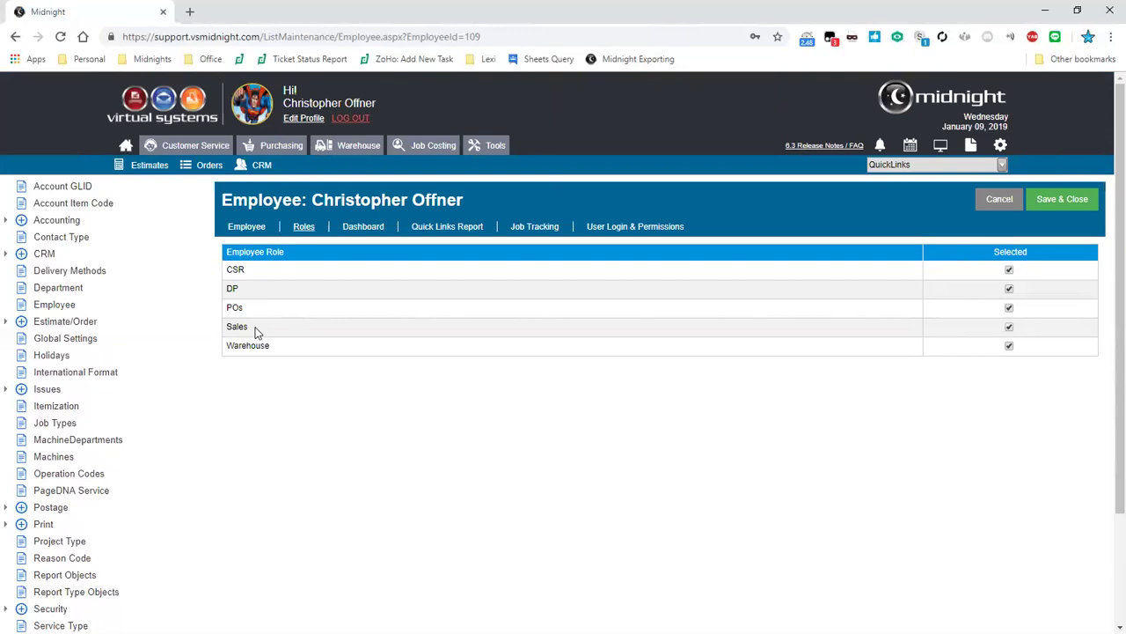
pyautogui.moveTo(246, 327)
pyautogui.mouseDown()
pyautogui.moveTo(220, 328)
pyautogui.moveTo(245, 330)
pyautogui.mouseUp()
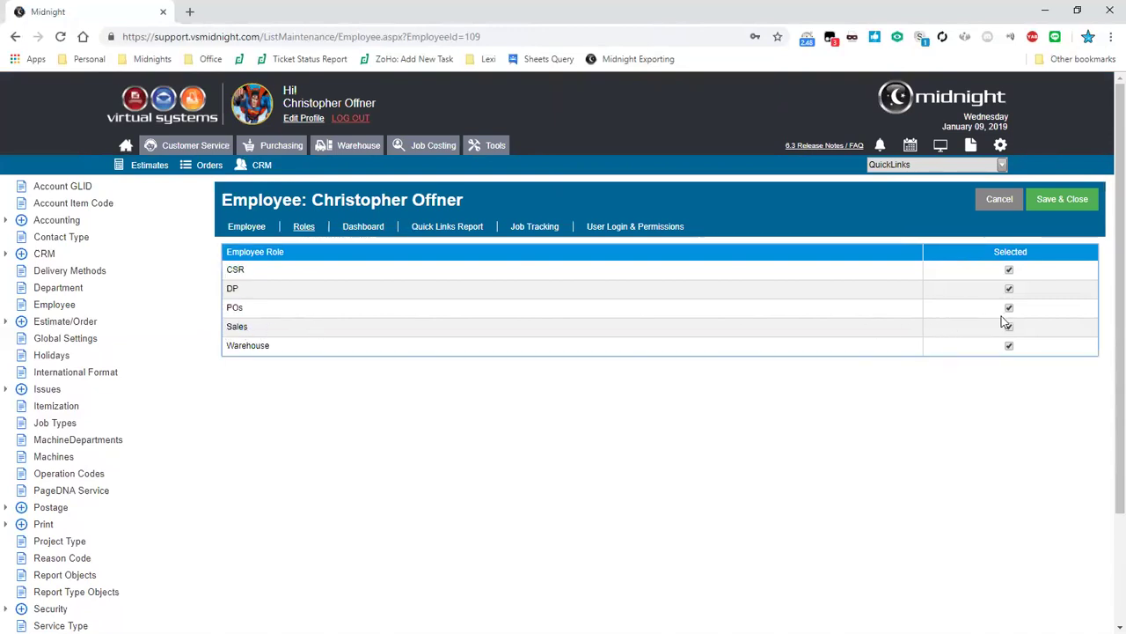
pyautogui.click(1009, 270)
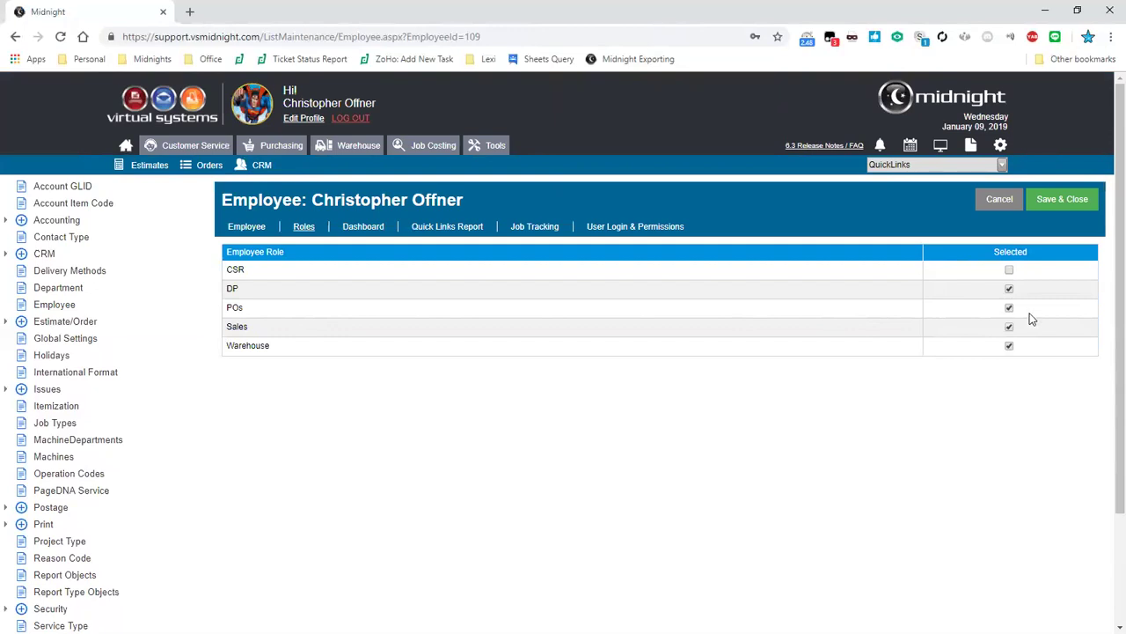
pyautogui.click(251, 329)
pyautogui.moveTo(250, 333); pyautogui.dragTo(227, 331)
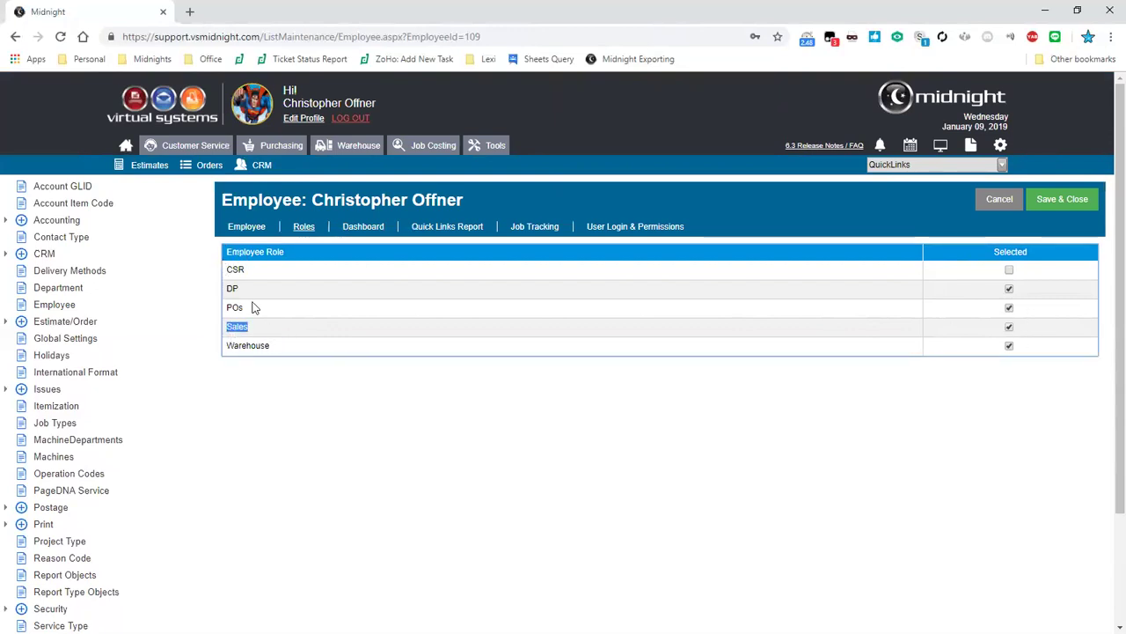
pyautogui.doubleClick(246, 276)
pyautogui.click(230, 287)
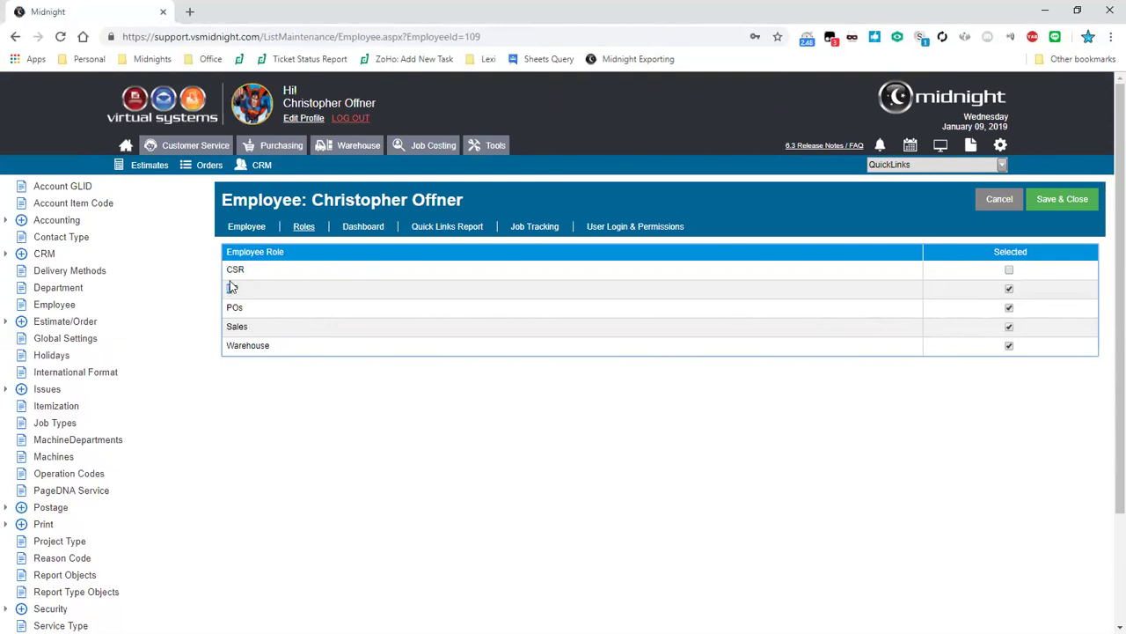
pyautogui.click(1010, 270)
# Step: Examine the employee's dashboard setup, comparing the available widgets with the selected widgets
pyautogui.click(370, 232)
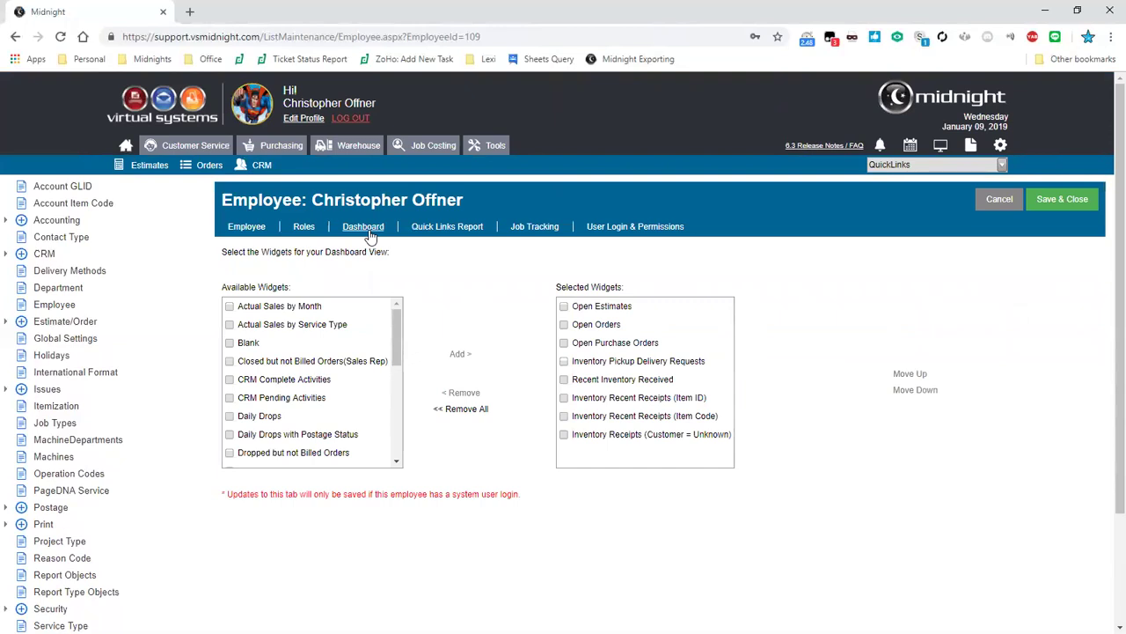
pyautogui.scroll(-5, 398, 332)
pyautogui.scroll(5, 407, 334)
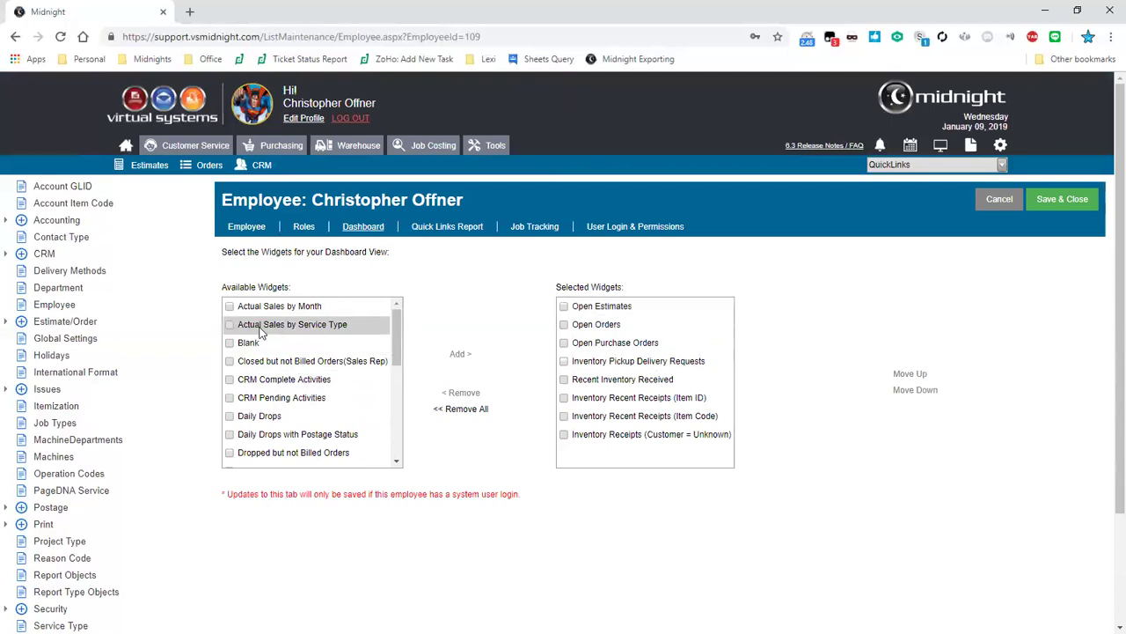
pyautogui.moveTo(289, 287); pyautogui.dragTo(223, 288)
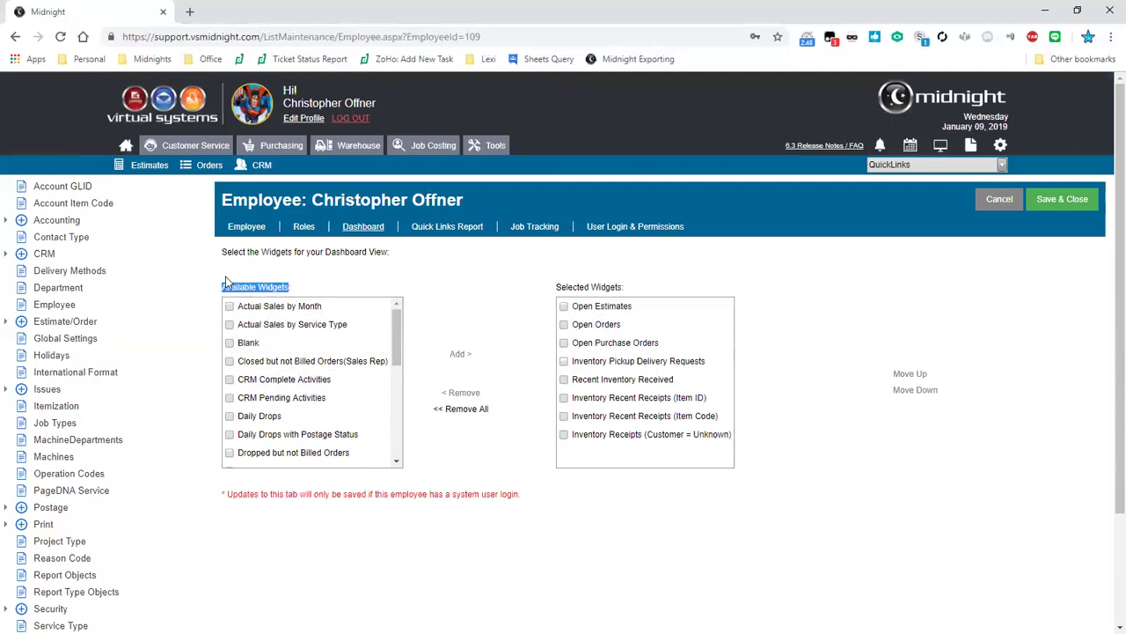
pyautogui.click(304, 284)
pyautogui.moveTo(623, 287); pyautogui.dragTo(558, 286)
pyautogui.click(543, 290)
# Step: Add the CRM Complete Activities and Closed but not Billed Orders(Sales Rep) widgets to the employee's selected dashboard widgets
pyautogui.click(229, 380)
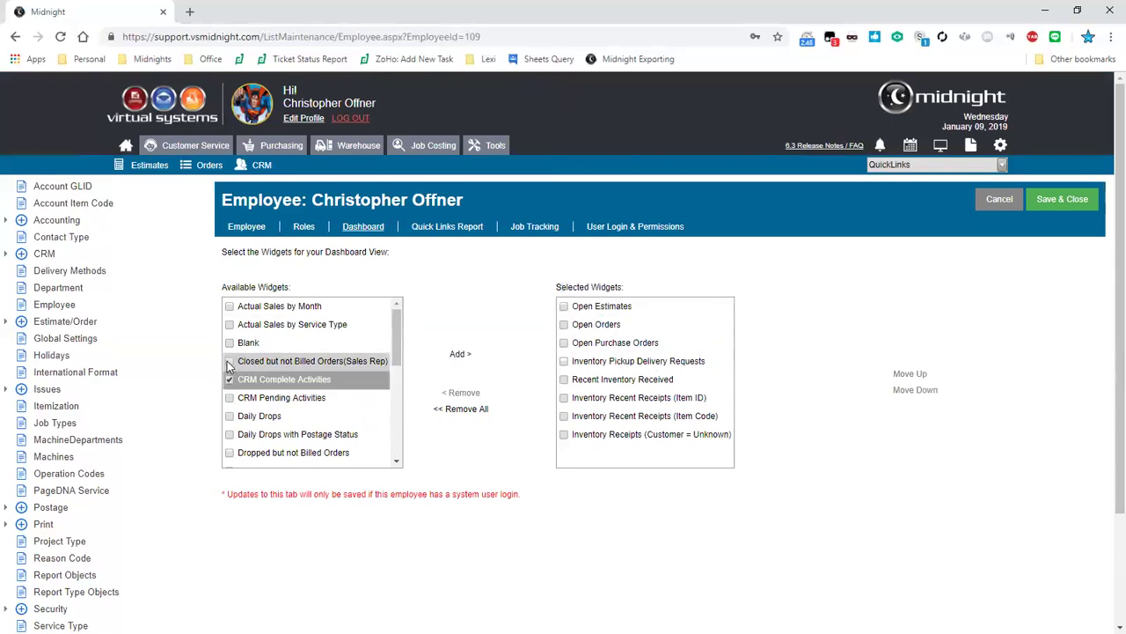
pyautogui.click(230, 361)
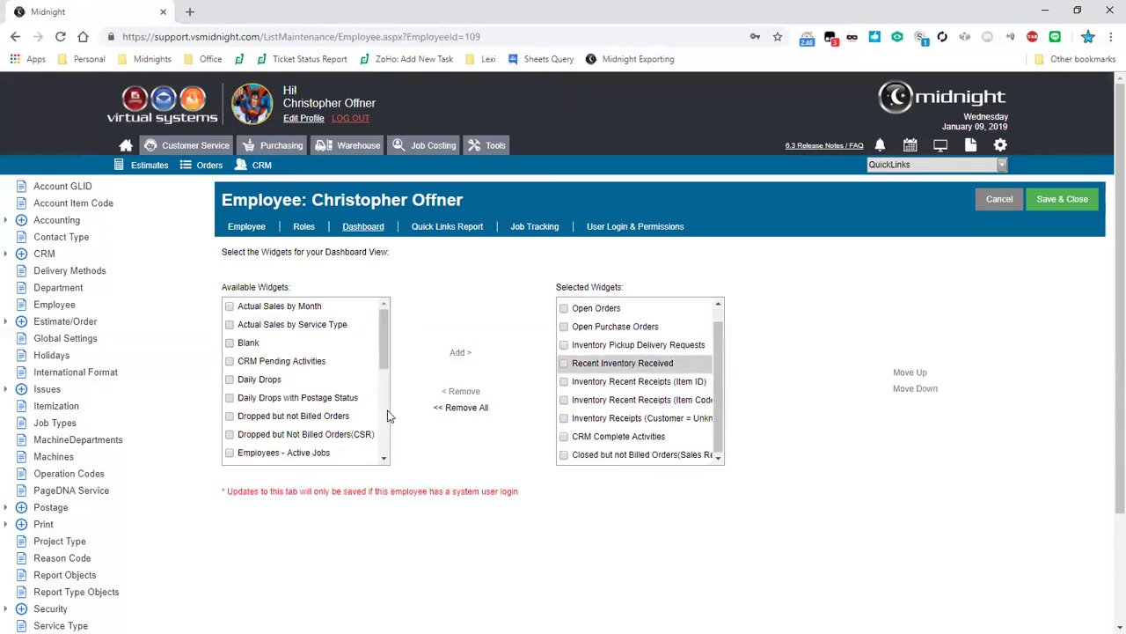
# Step: Move the CRM Complete Activities widget to the first place among the selected widgets and remove it from the selection
pyautogui.click(564, 435)
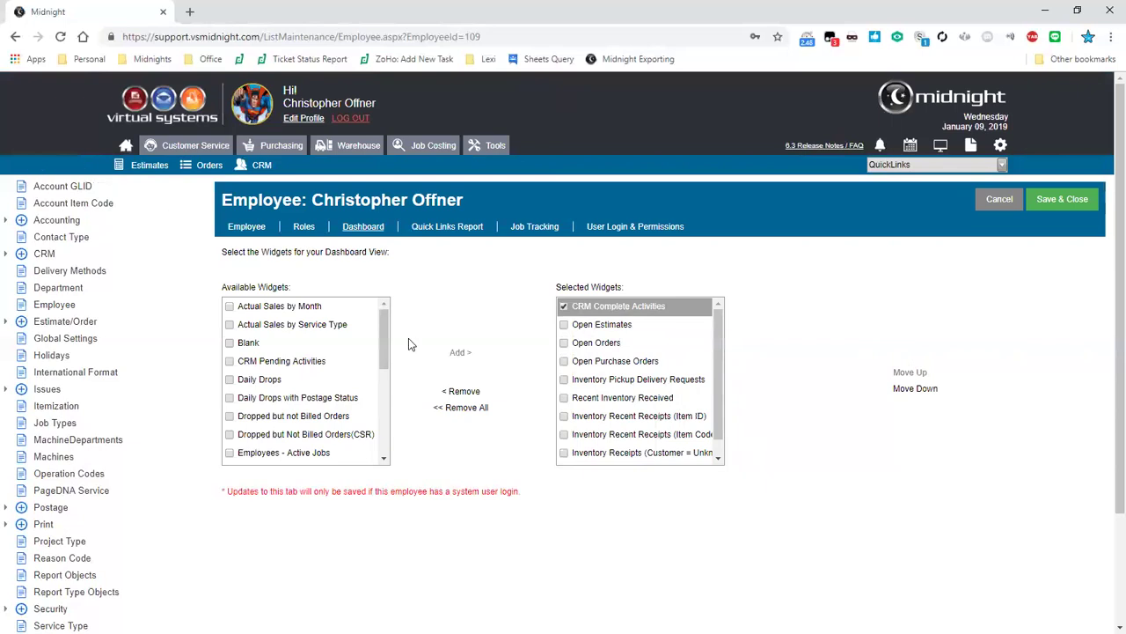
pyautogui.press('Delete')
pyautogui.moveTo(382, 340); pyautogui.dragTo(379, 311)
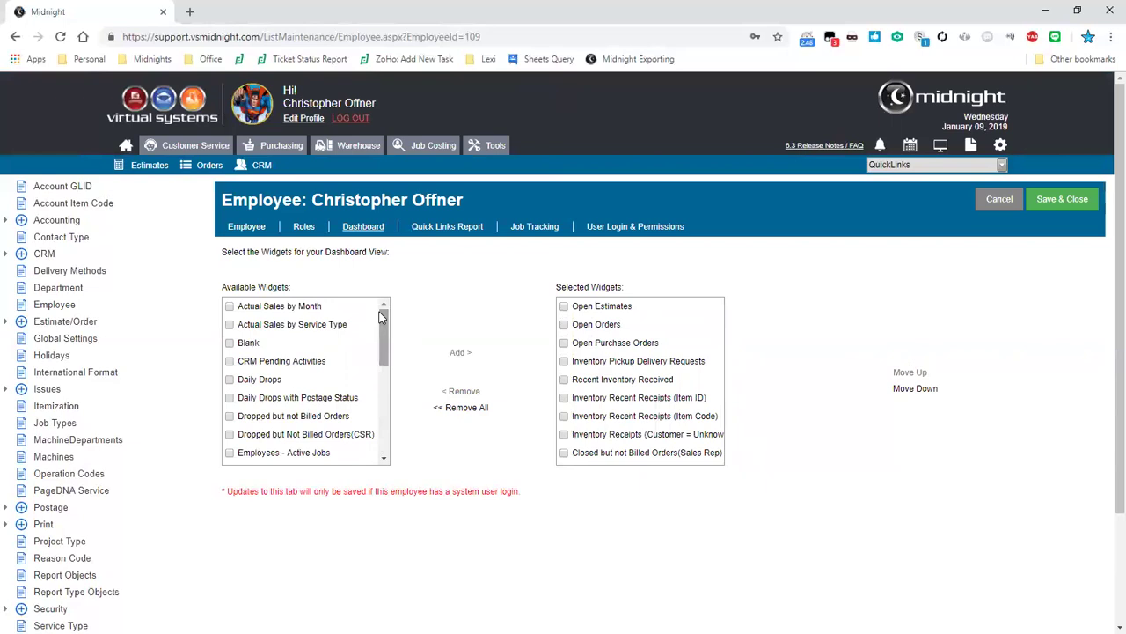
# Step: View the employee's job tracking settings and the Limit to SalesRep options among the user login permissions
pyautogui.press('Tab')
pyautogui.press('Return')
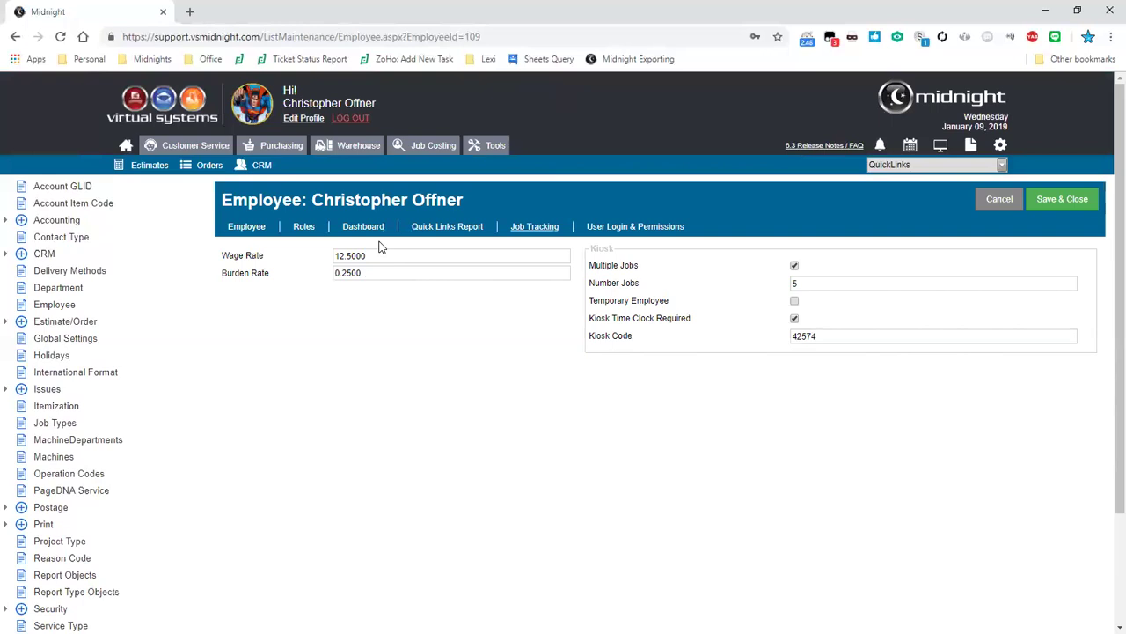
pyautogui.click(635, 227)
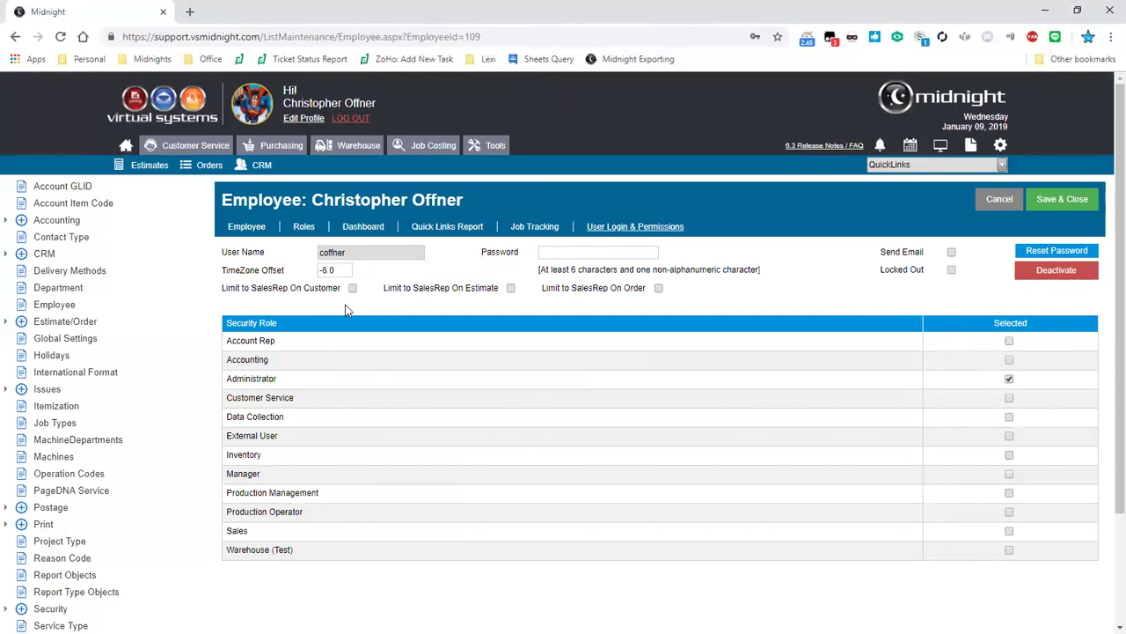
pyautogui.moveTo(222, 288); pyautogui.dragTo(390, 287)
pyautogui.tripleClick(391, 287)
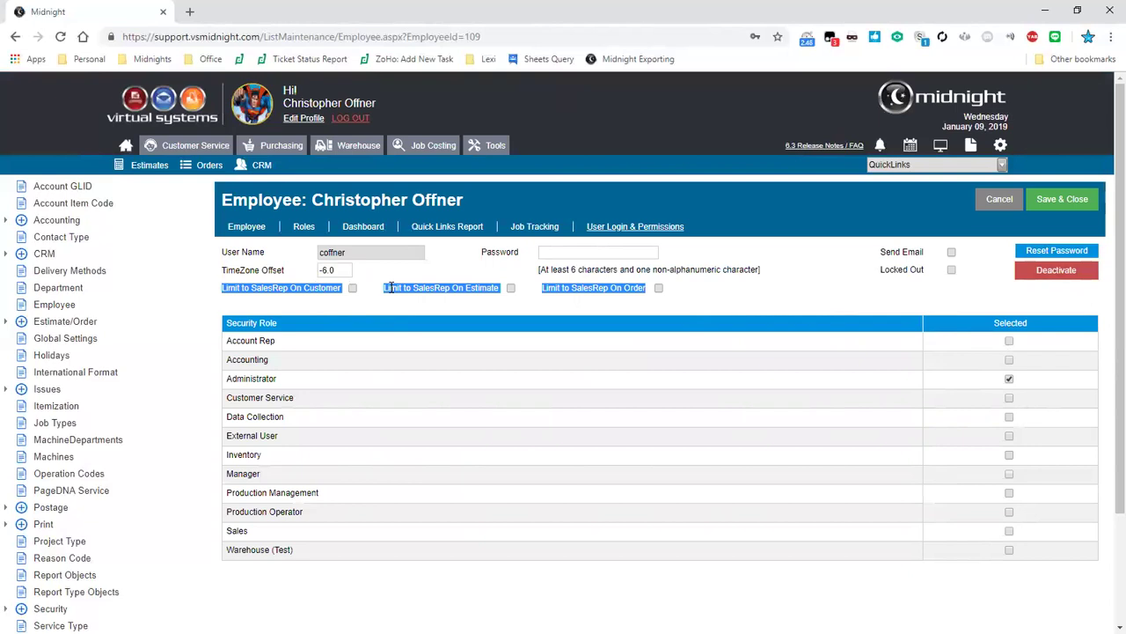
pyautogui.click(342, 305)
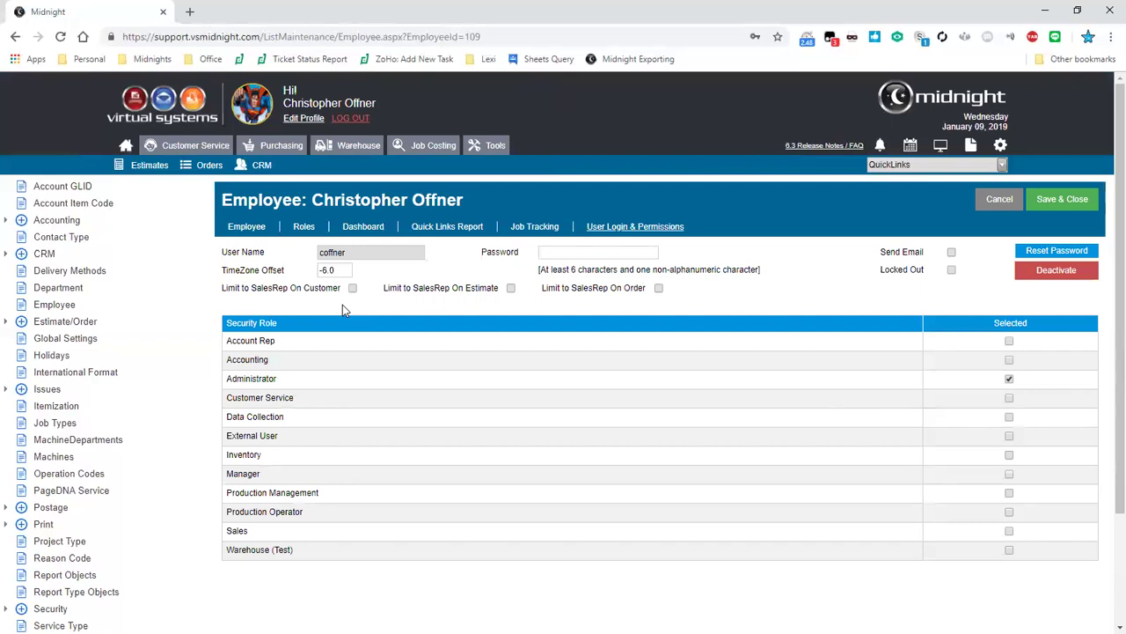
# Step: Review the user name and password fields of the employee's login
pyautogui.moveTo(356, 253); pyautogui.dragTo(310, 242)
pyautogui.press('Tab')
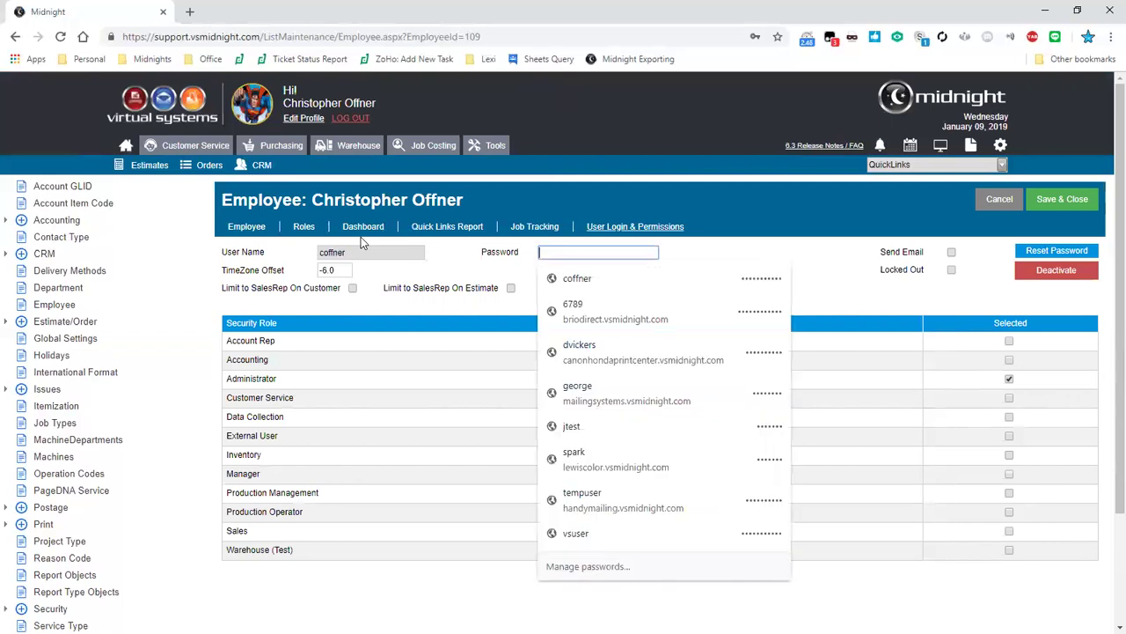
pyautogui.press('Tab')
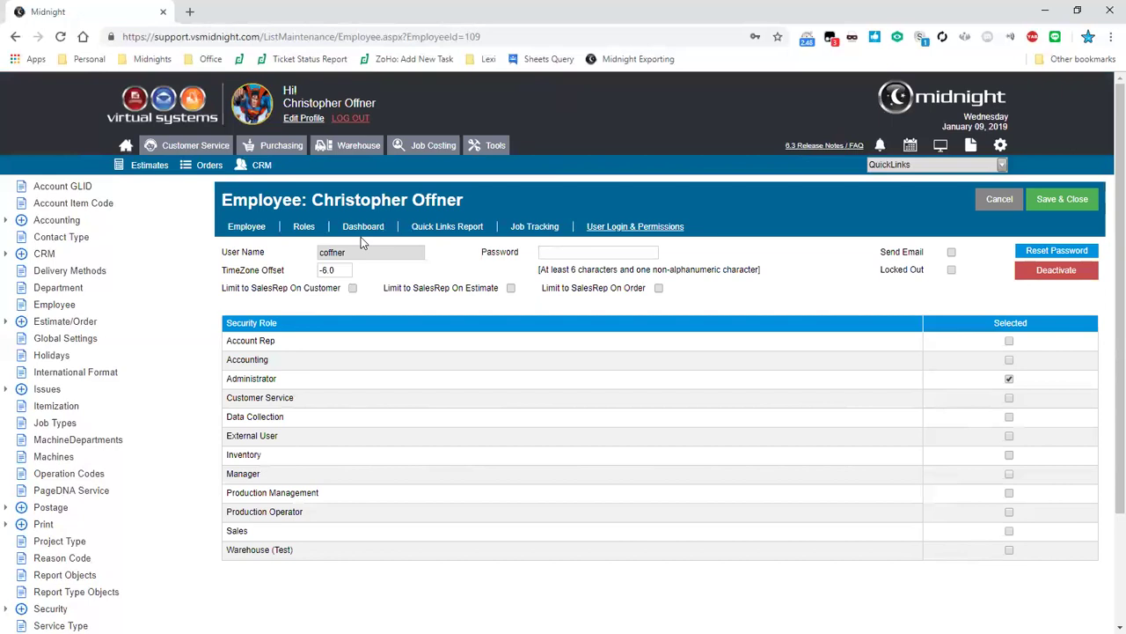
# Step: Enable Send Email for the login, check the work email in the employee details, and disable Send Email again
pyautogui.moveTo(880, 251); pyautogui.dragTo(922, 251)
pyautogui.click(951, 254)
pyautogui.click(248, 227)
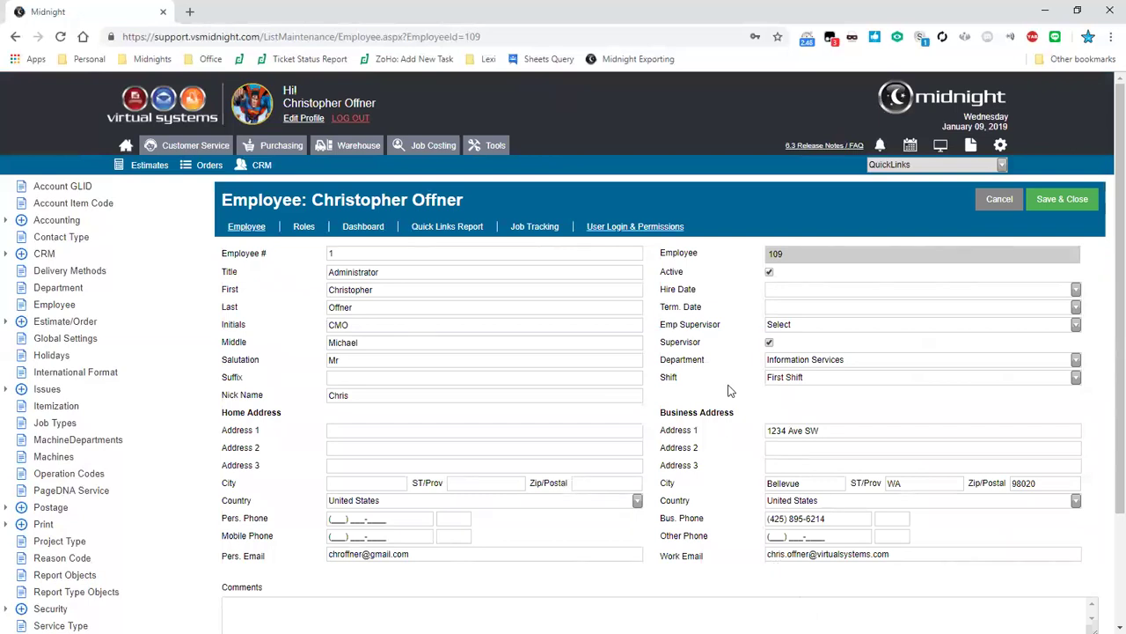
pyautogui.click(635, 227)
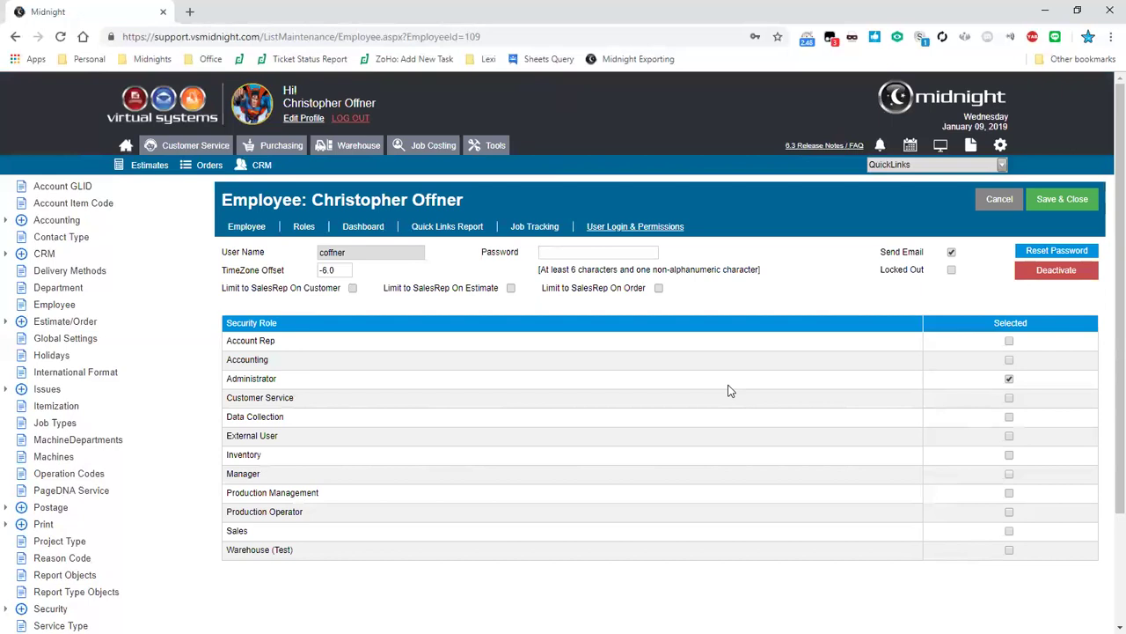
pyautogui.click(952, 253)
pyautogui.click(751, 271)
pyautogui.click(727, 237)
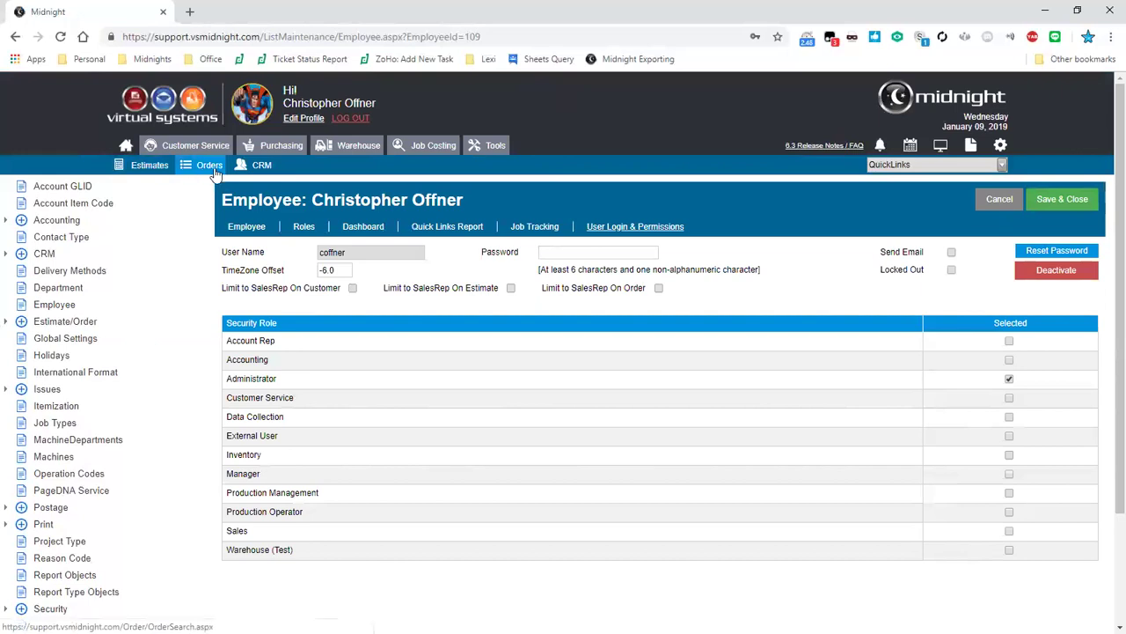
# Step: Open the estimate "Shells: Breaking the Bank" and view the employees offered for Sales Rep and CSR
pyautogui.click(165, 175)
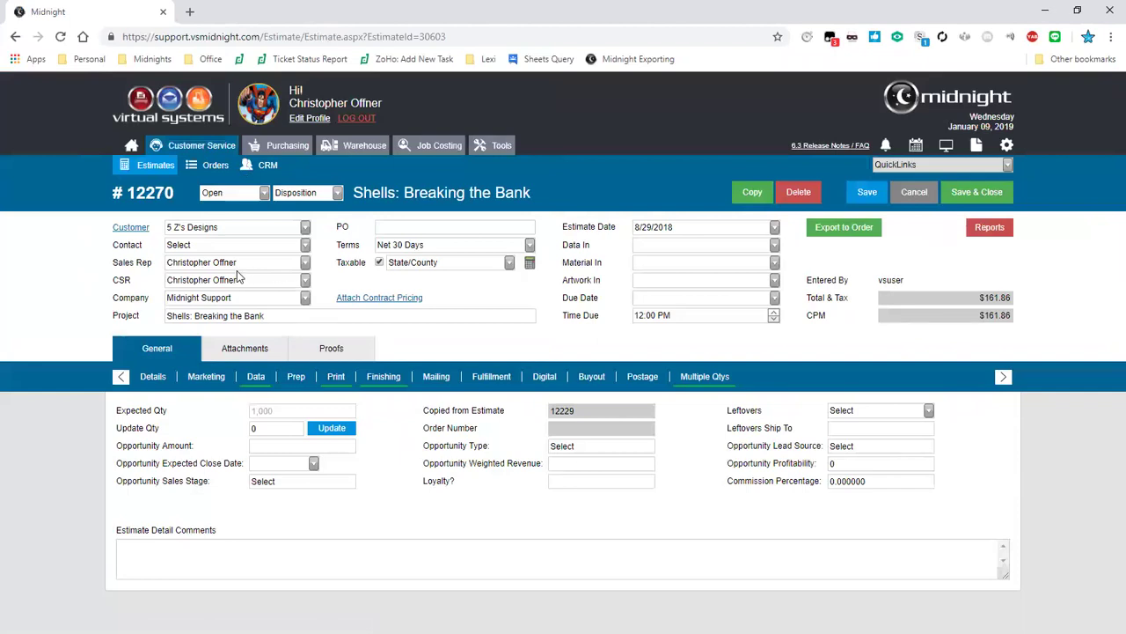
pyautogui.click(273, 264)
pyautogui.moveTo(308, 312); pyautogui.dragTo(316, 284)
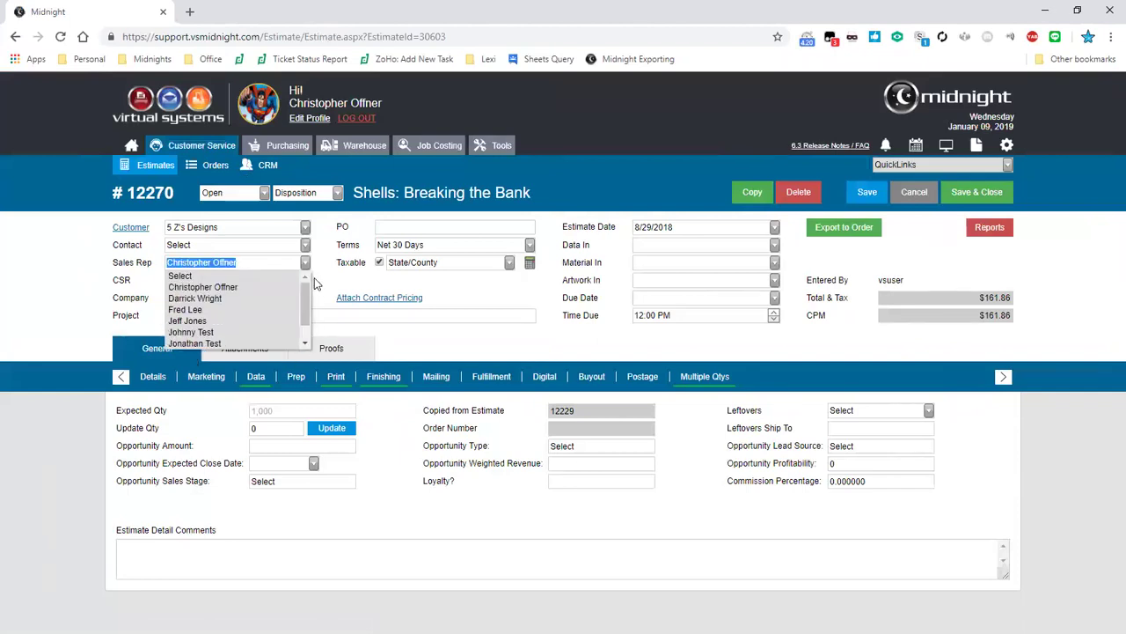
pyautogui.click(316, 282)
pyautogui.click(305, 280)
pyautogui.moveTo(306, 294)
pyautogui.mouseDown()
pyautogui.moveTo(308, 352)
pyautogui.moveTo(308, 303)
pyautogui.mouseUp()
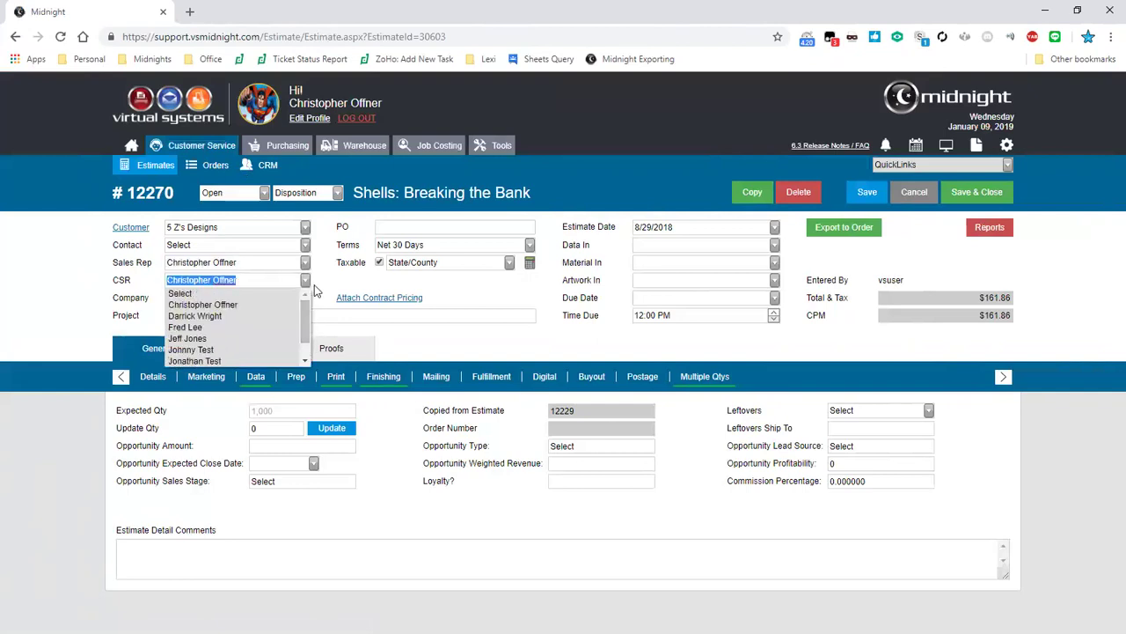
pyautogui.click(315, 282)
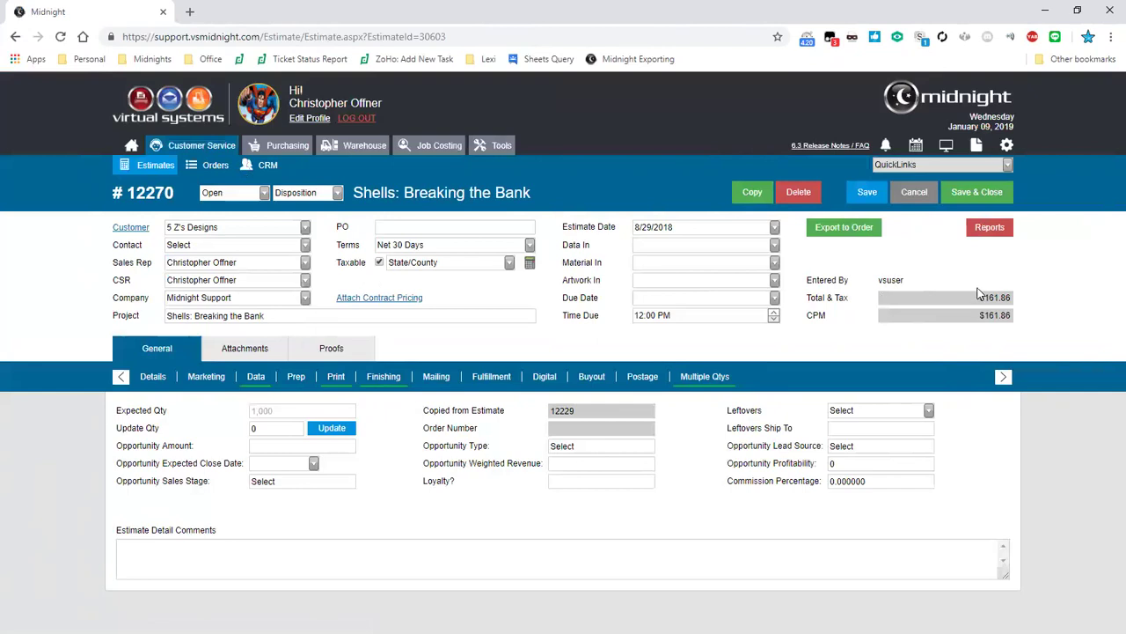
# Step: Open the estimate's detail report and start an email of it
pyautogui.click(989, 230)
pyautogui.doubleClick(953, 275)
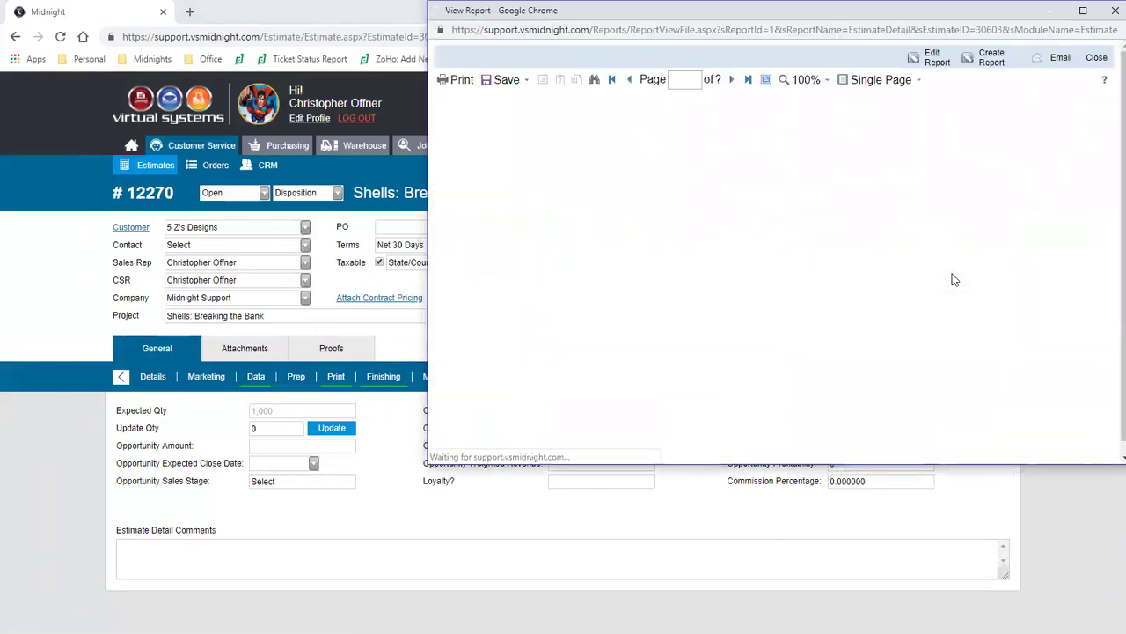
pyautogui.click(1051, 59)
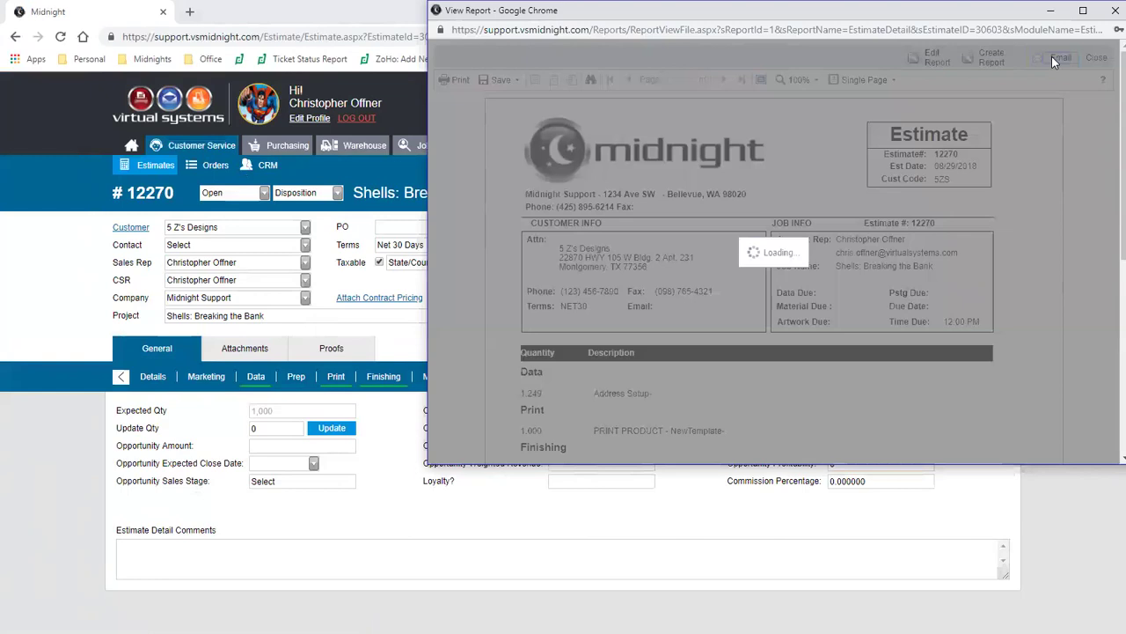
pyautogui.click(901, 123)
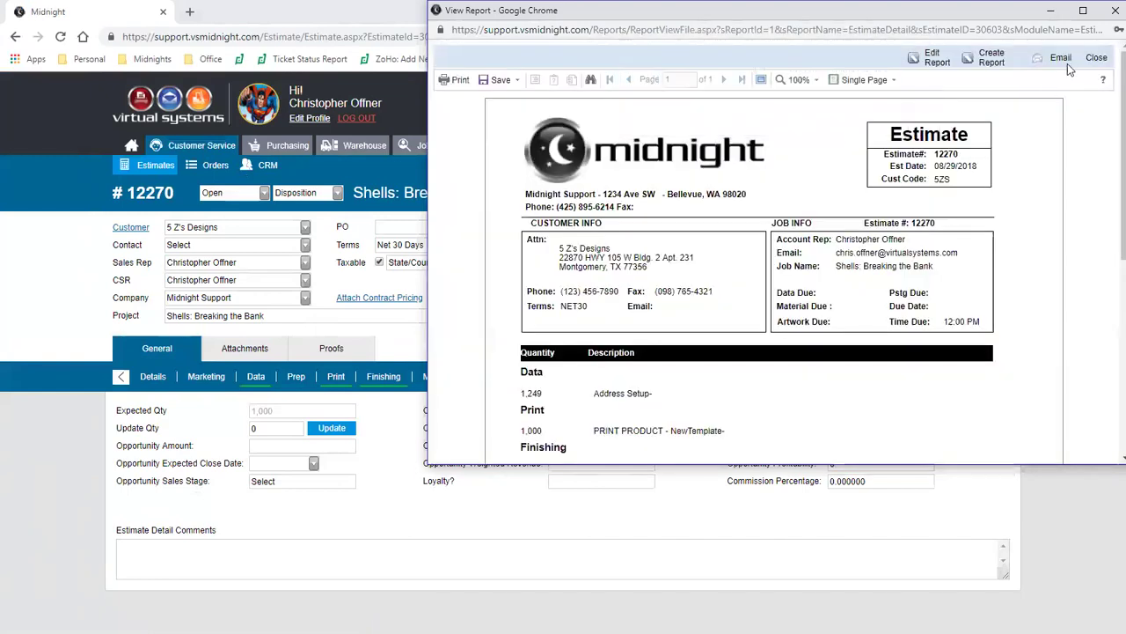
pyautogui.click(1063, 60)
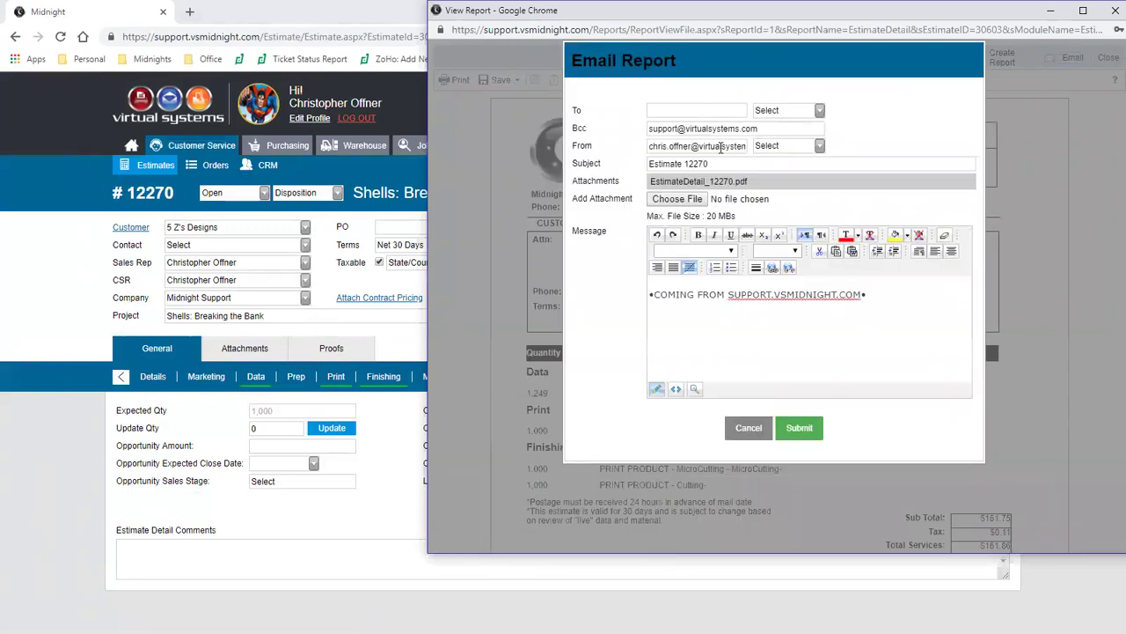
# Step: Examine the From address of the report email and the list of employees offered as senders
pyautogui.moveTo(649, 147); pyautogui.dragTo(784, 167)
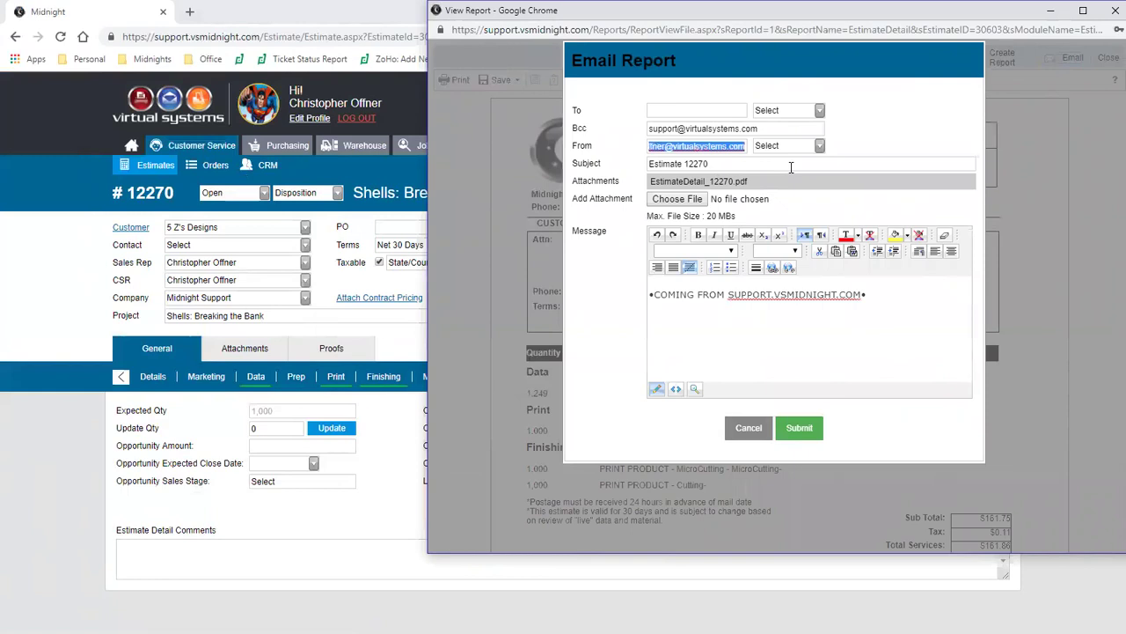
pyautogui.click(839, 151)
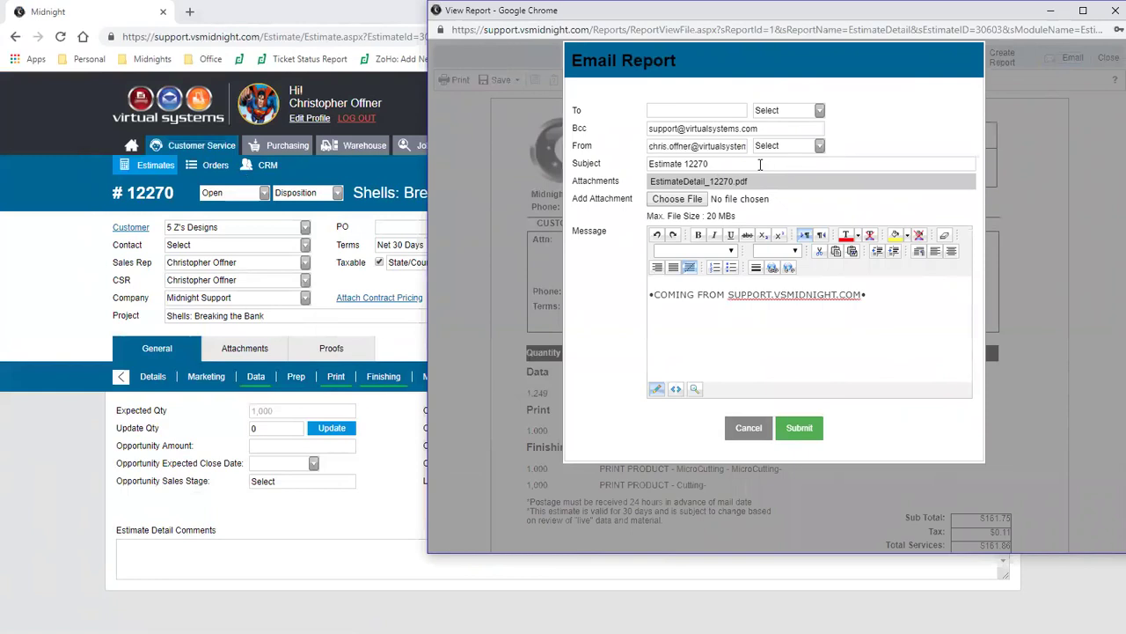
pyautogui.click(819, 146)
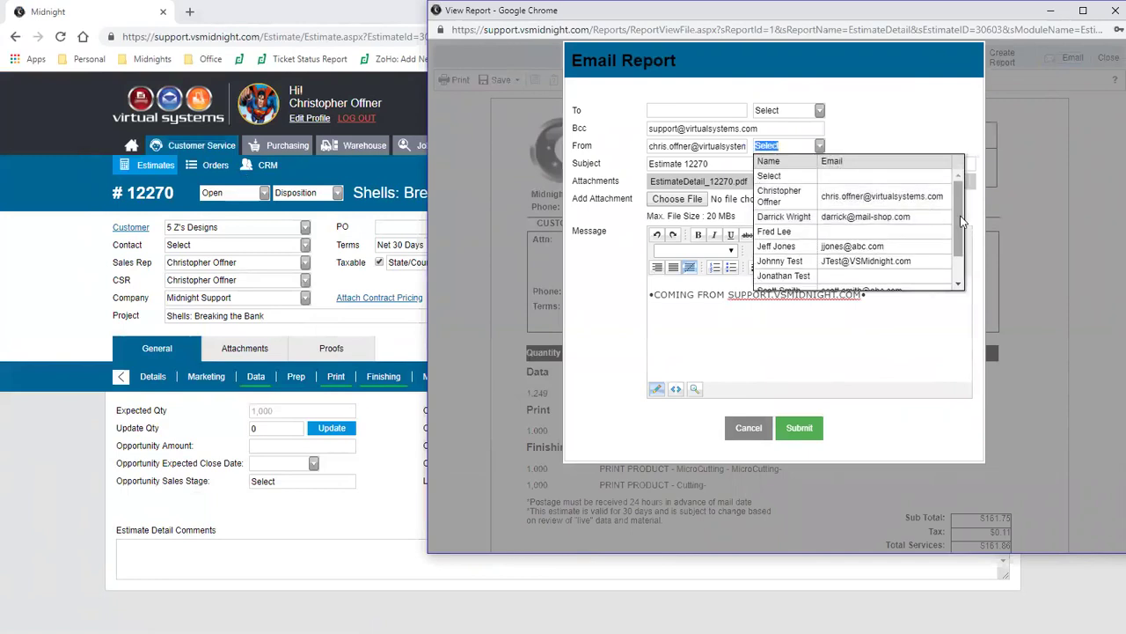
pyautogui.scroll(-2, 959, 252)
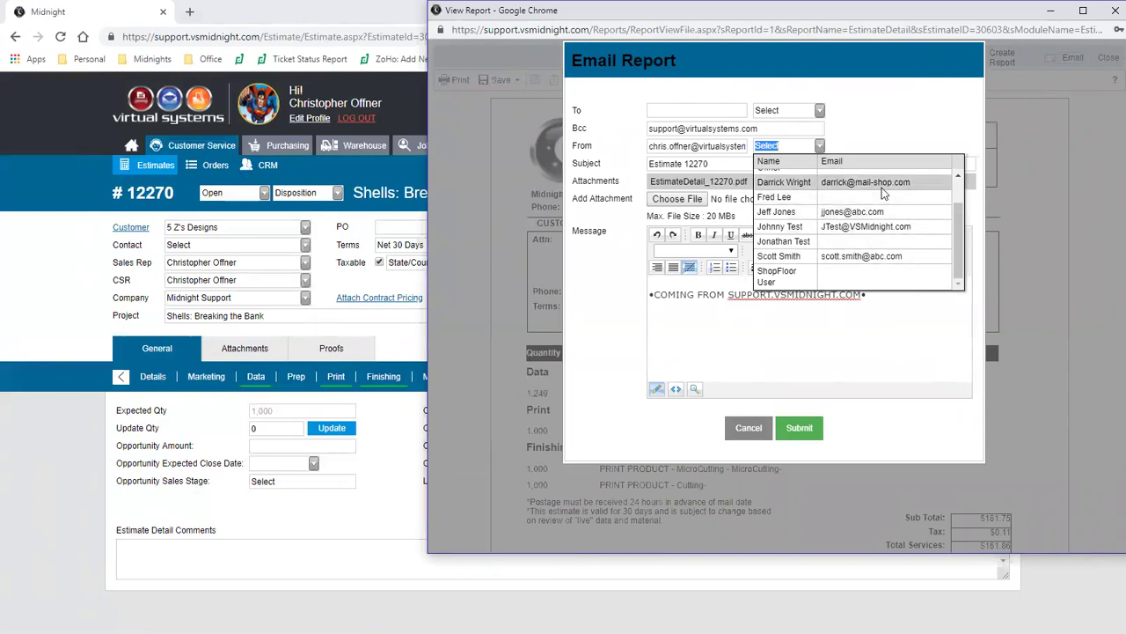
pyautogui.scroll(2, 884, 193)
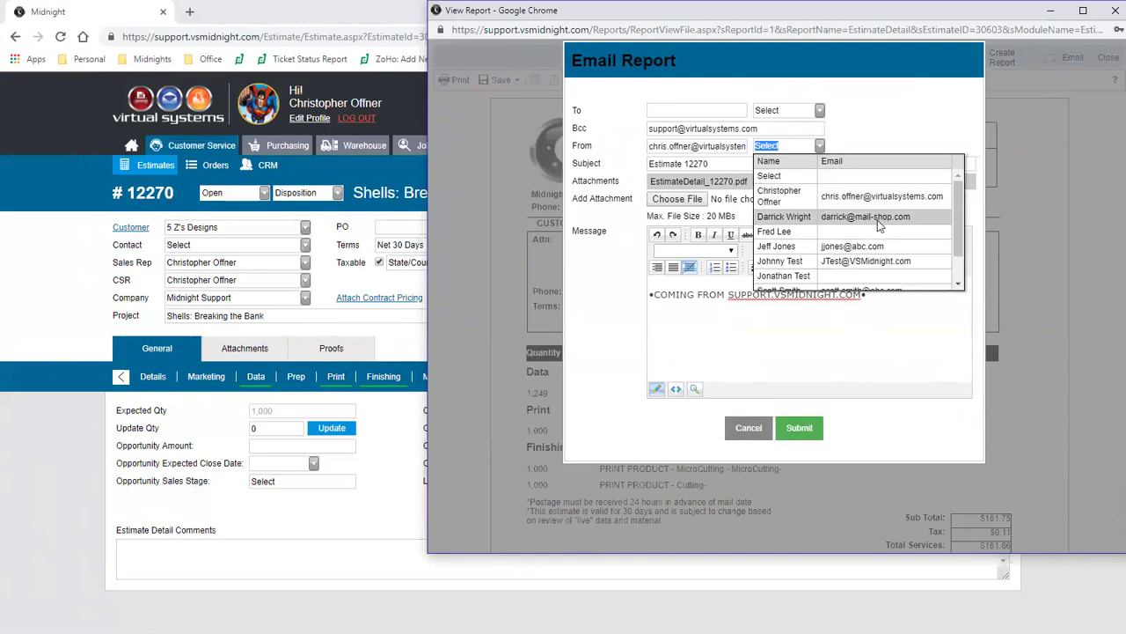
# Step: Cancel the report email without choosing another sender and close the estimate report window
pyautogui.click(892, 146)
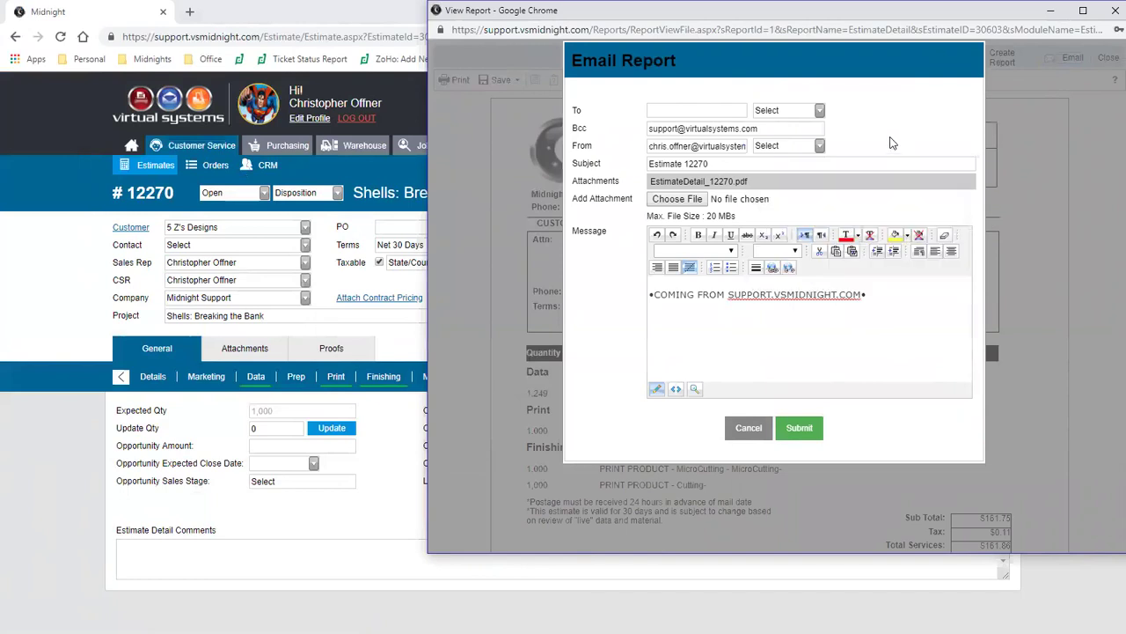
pyautogui.click(749, 429)
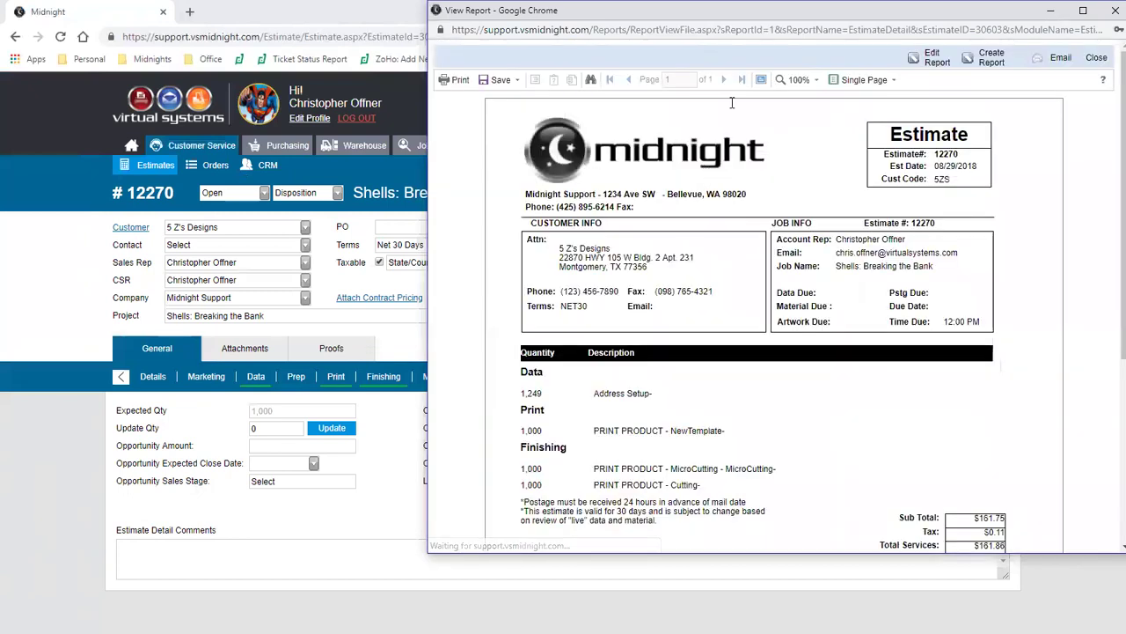
pyautogui.click(1114, 10)
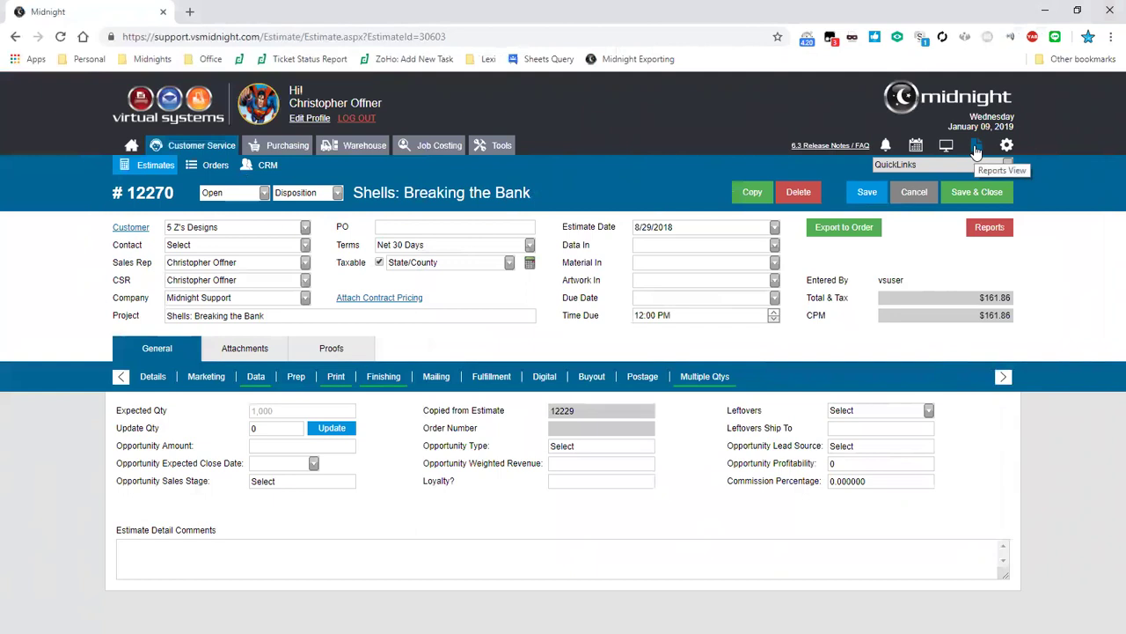
# Step: Open the Tax Codes list among the Estimate/Order entries of the admin setup
pyautogui.click(1009, 146)
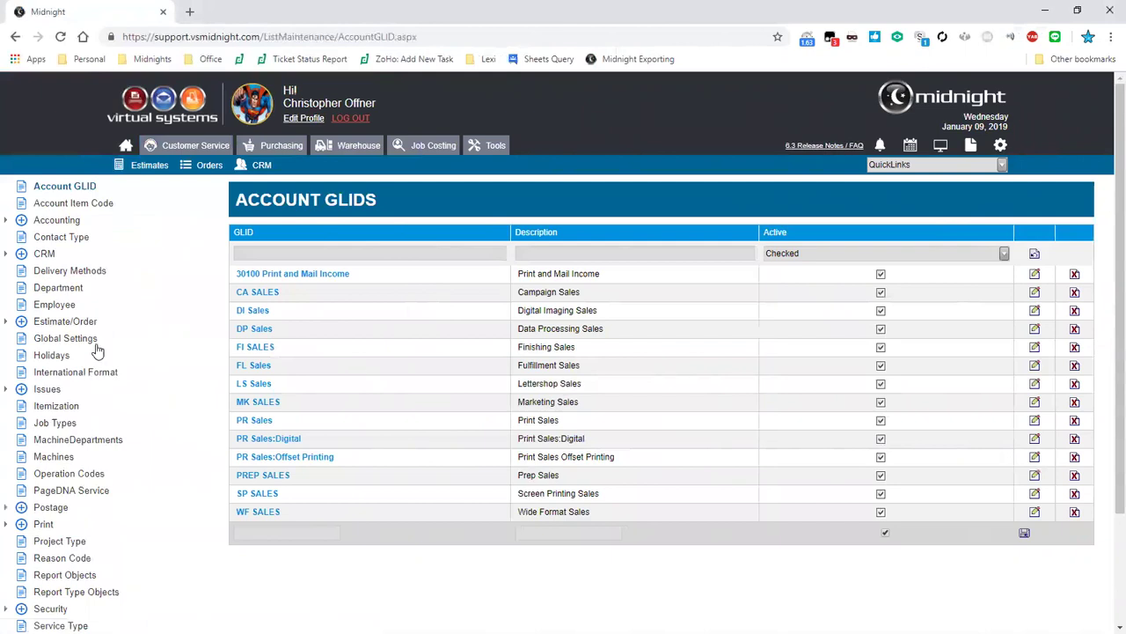
pyautogui.click(8, 322)
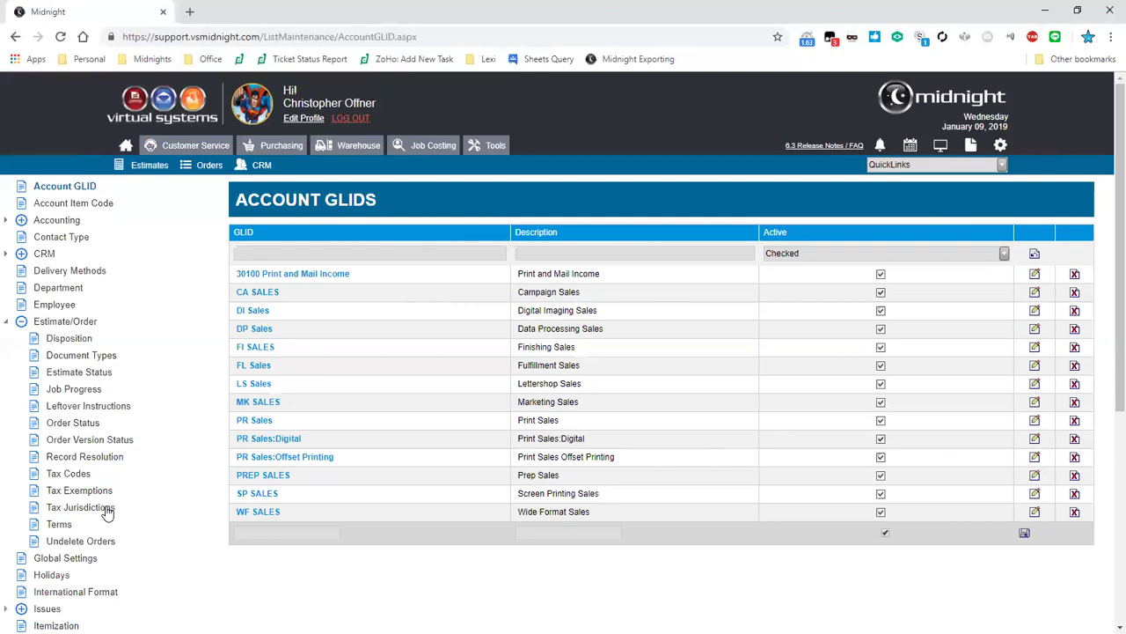
pyautogui.click(61, 475)
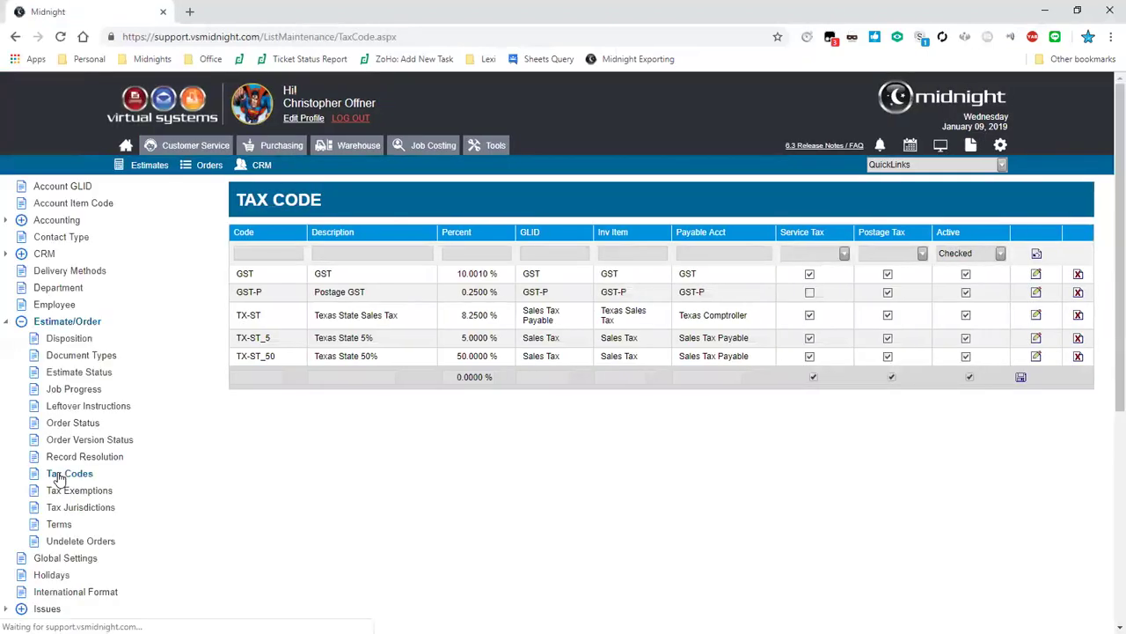
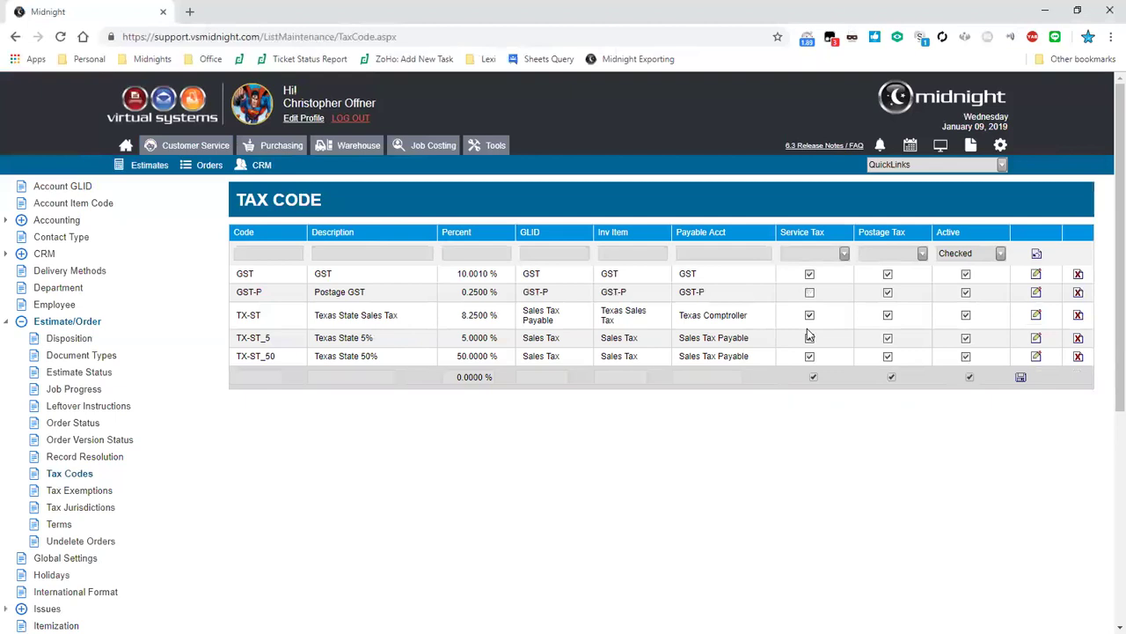
# Step: Change the TX-ST_50 tax code's description to Texas State 9% and its percent to 9, and save the row
pyautogui.click(728, 361)
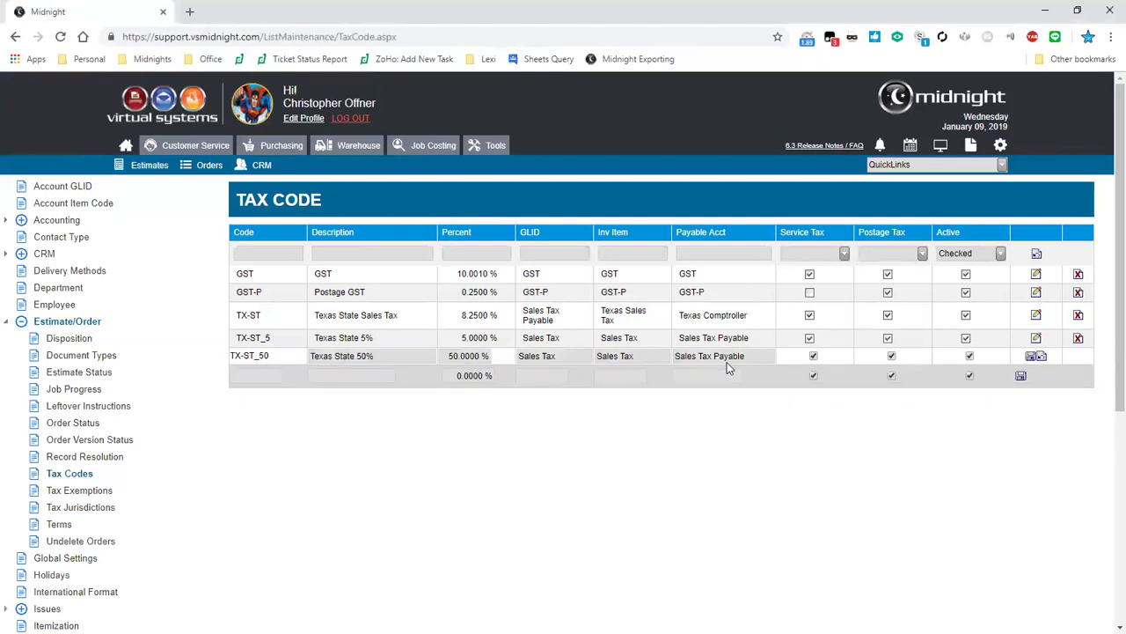
pyautogui.moveTo(356, 359); pyautogui.dragTo(367, 359)
pyautogui.press('BackSpace')
pyautogui.write('9')
pyautogui.press('Tab')
pyautogui.write('9')
pyautogui.press('Return')
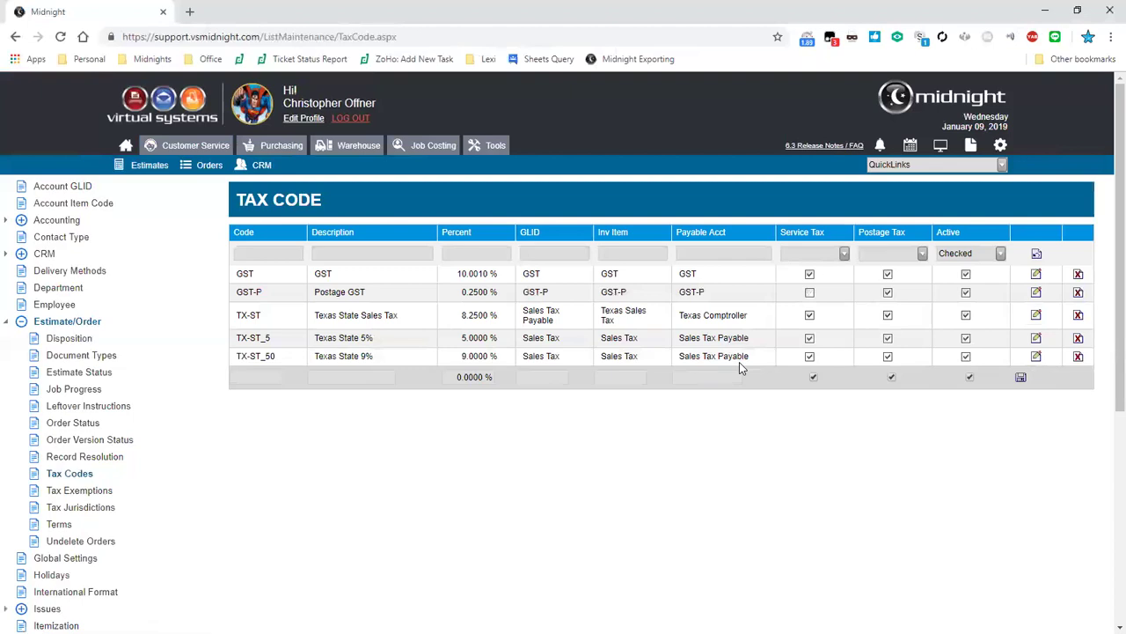
# Step: Open Tax Jurisdictions and view the tax codes assigned to the State and TX_50 jurisdictions
pyautogui.click(103, 511)
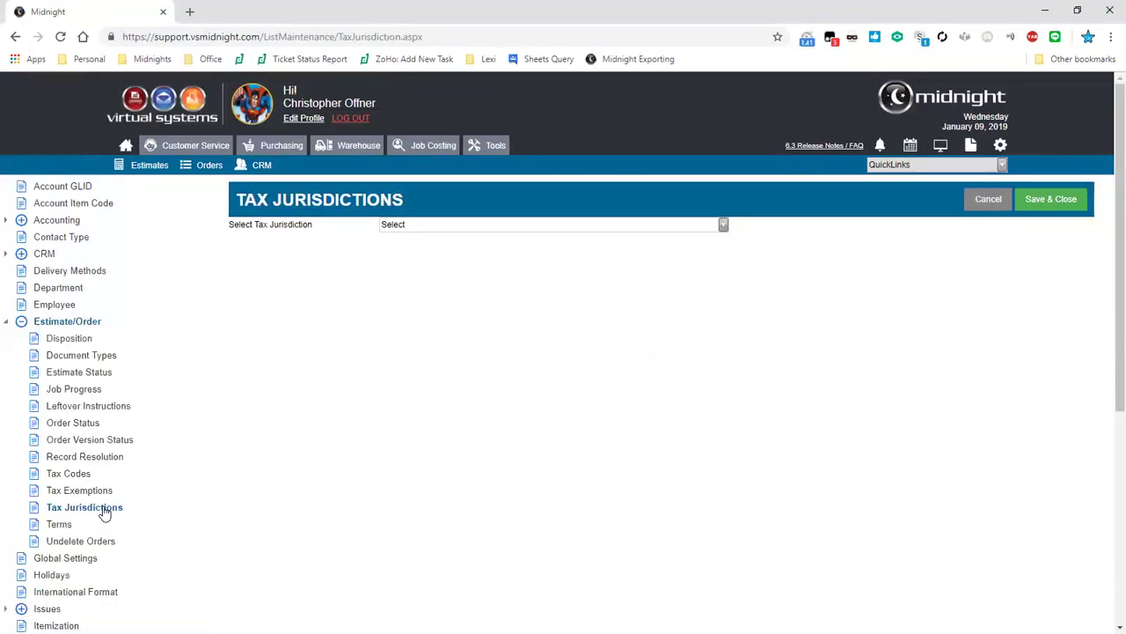
pyautogui.click(380, 239)
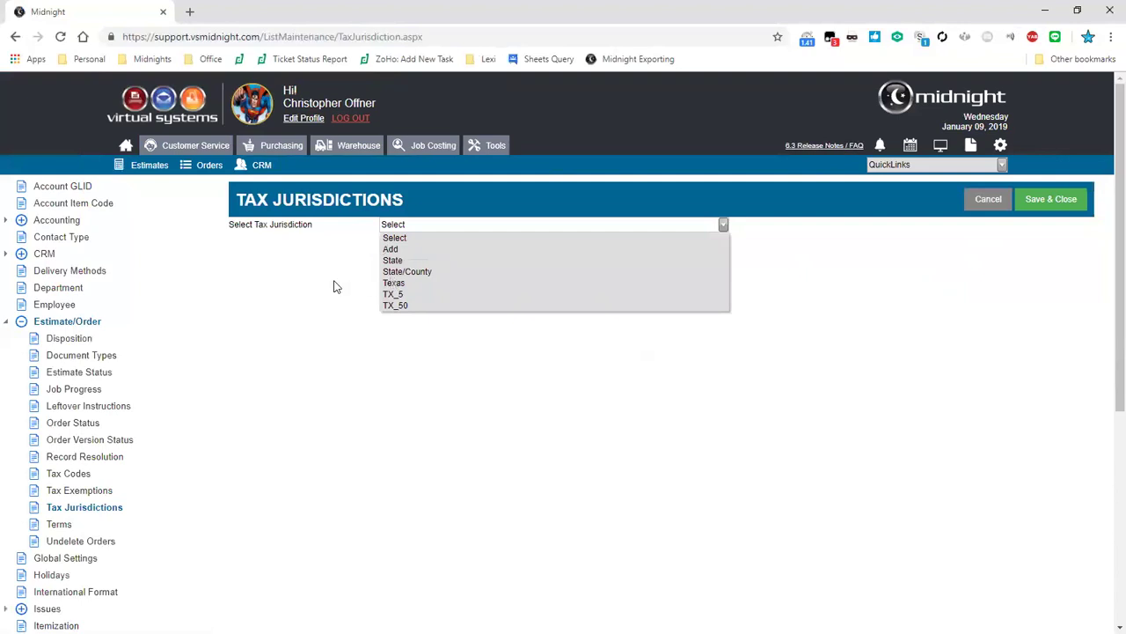
pyautogui.click(393, 260)
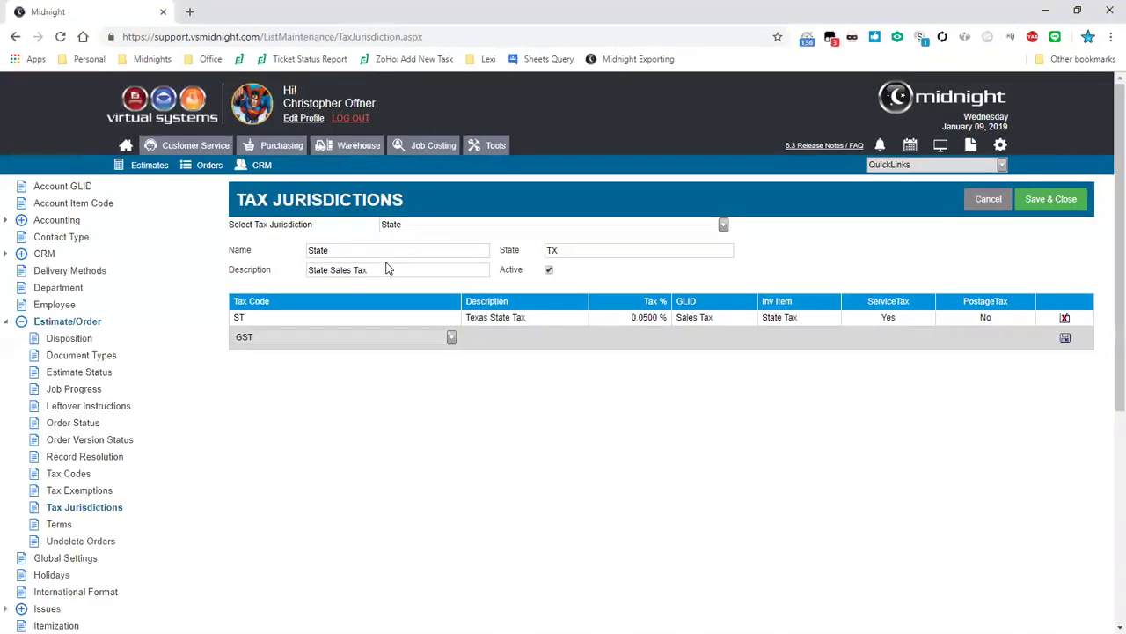
pyautogui.hotkey('alt', 'Down')
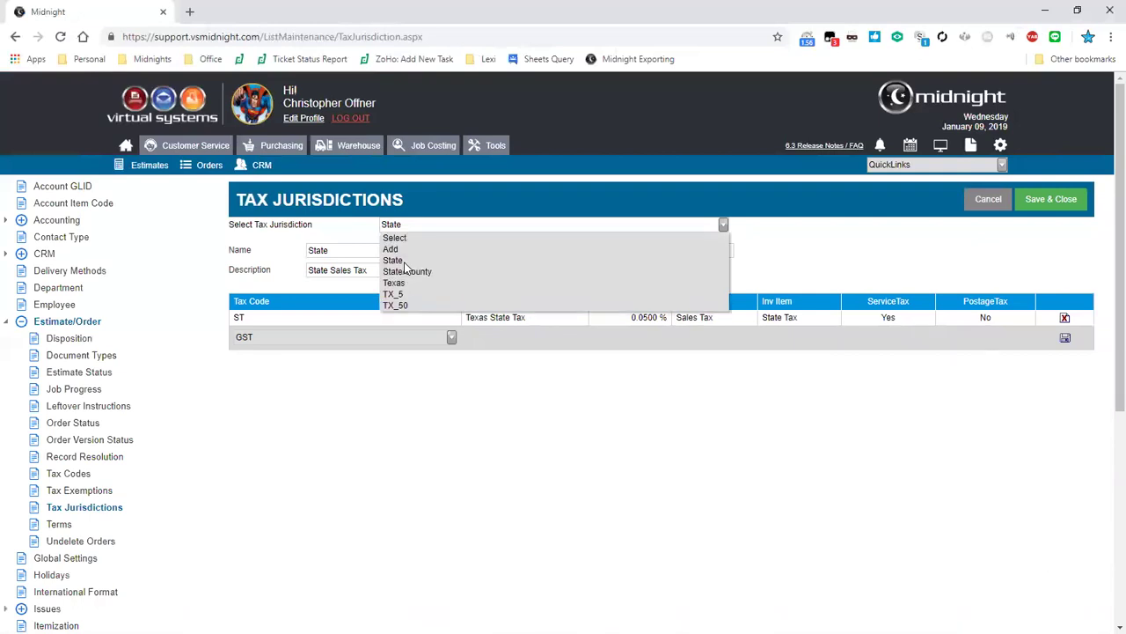
pyautogui.click(408, 305)
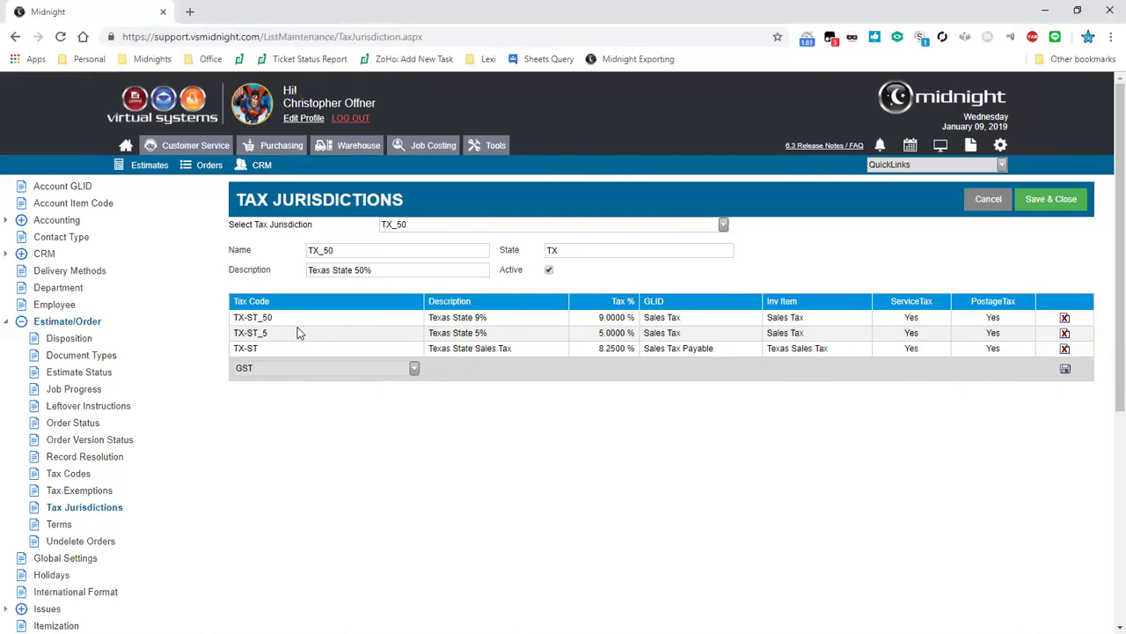
# Step: Open Tax Exemptions and view the service and tax code set for the EX exemption
pyautogui.click(87, 490)
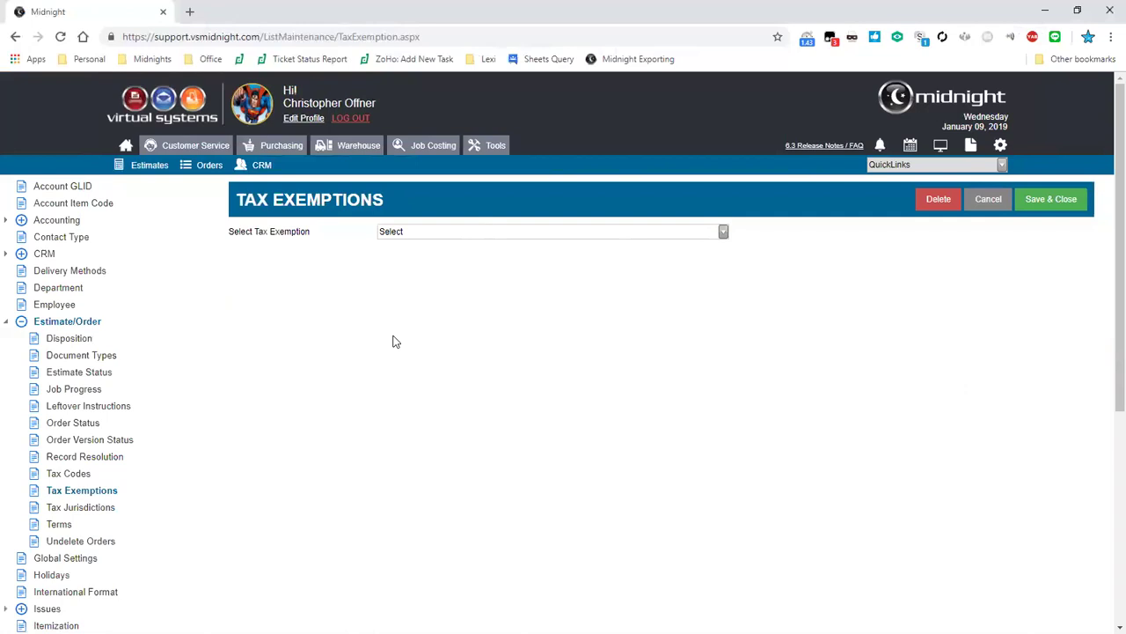
pyautogui.hotkey('alt', 'Down')
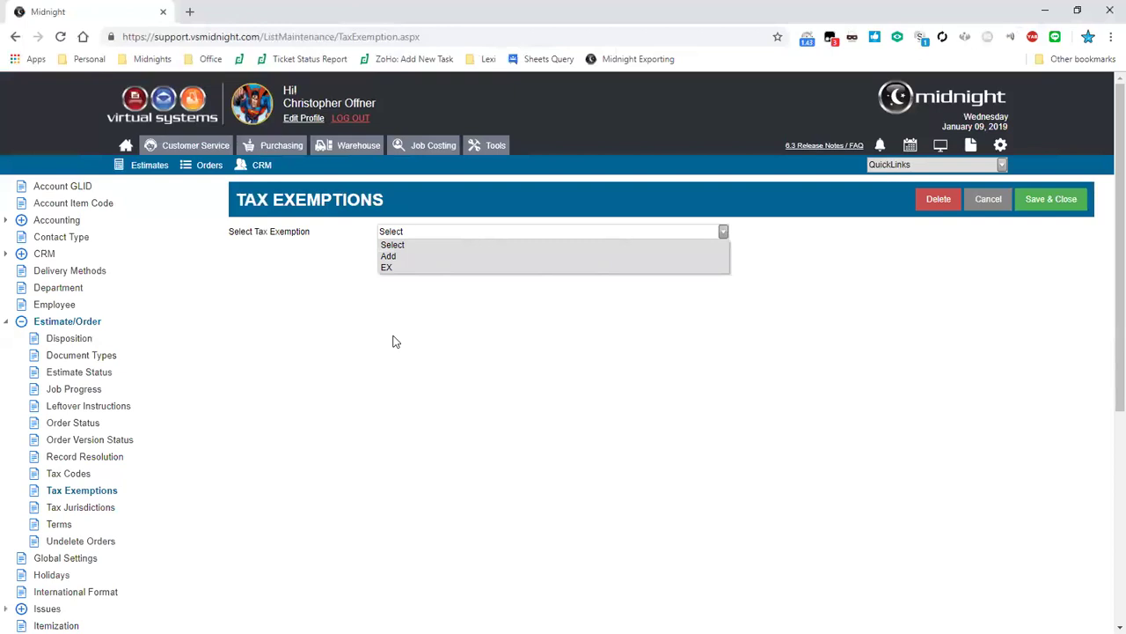
pyautogui.press('Down')
pyautogui.press('Down')
pyautogui.press('Return')
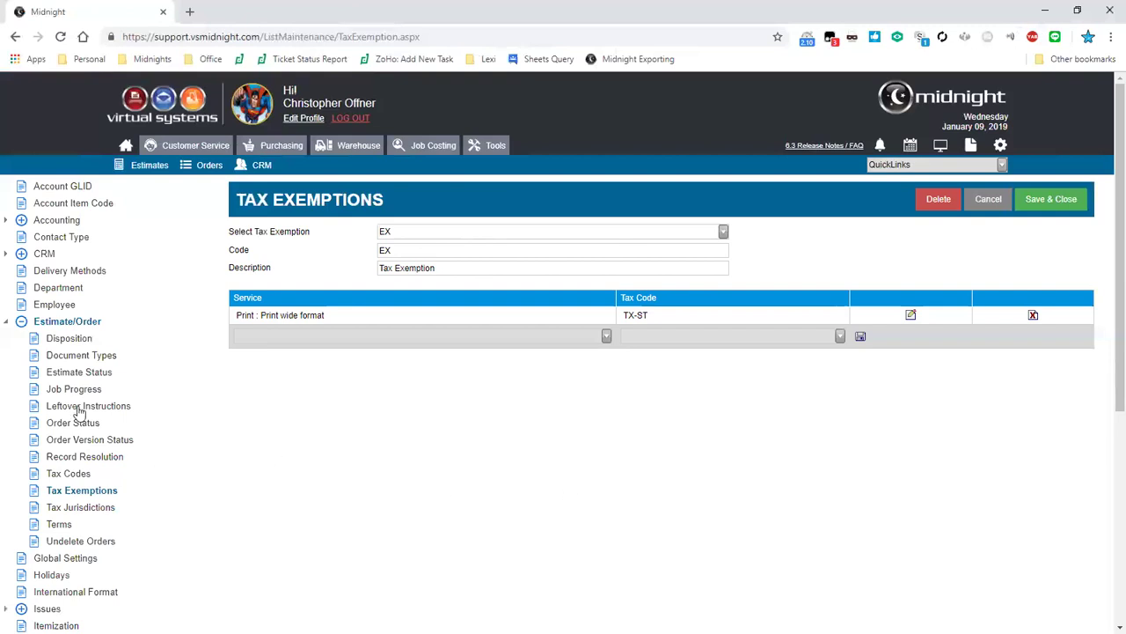
# Step: Open the Service Type setup and examine the service types with their sort order, icons and colors
pyautogui.scroll(-3, 62, 396)
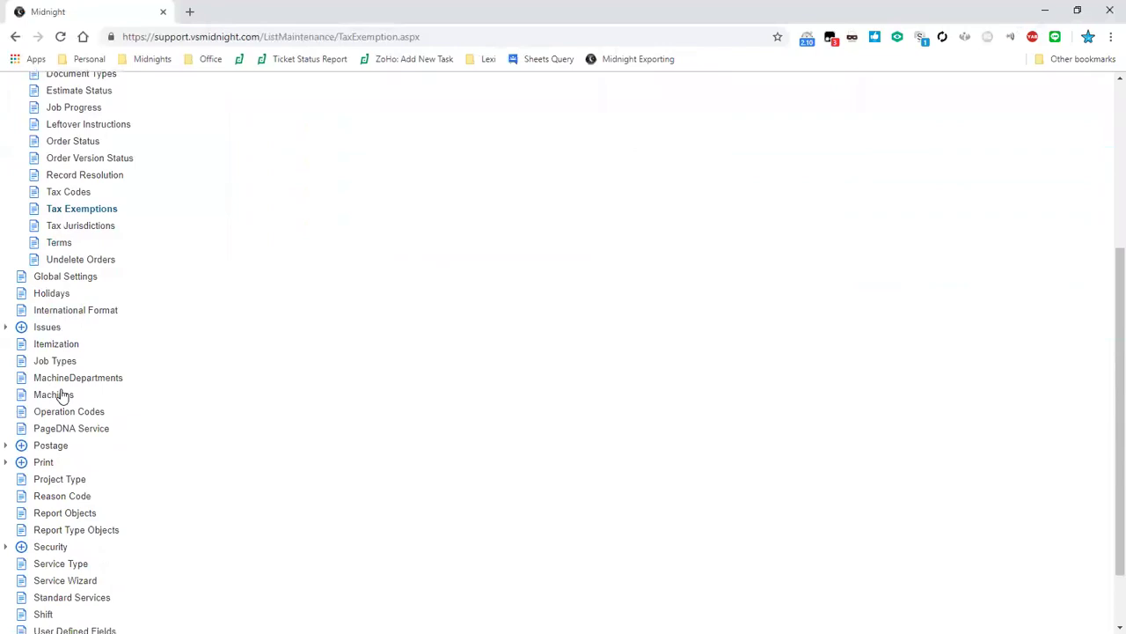
pyautogui.click(57, 567)
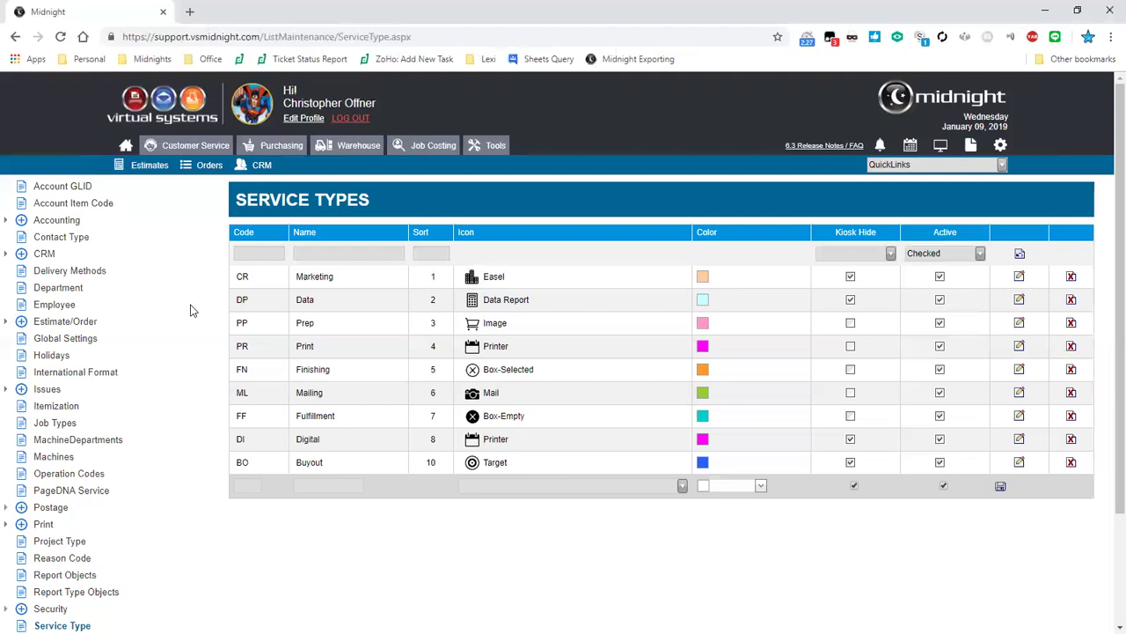
# Step: Check the Show in Reports Menu settings of the report type objects against the folders in the Reports View, and close that view
pyautogui.scroll(-3, 192, 310)
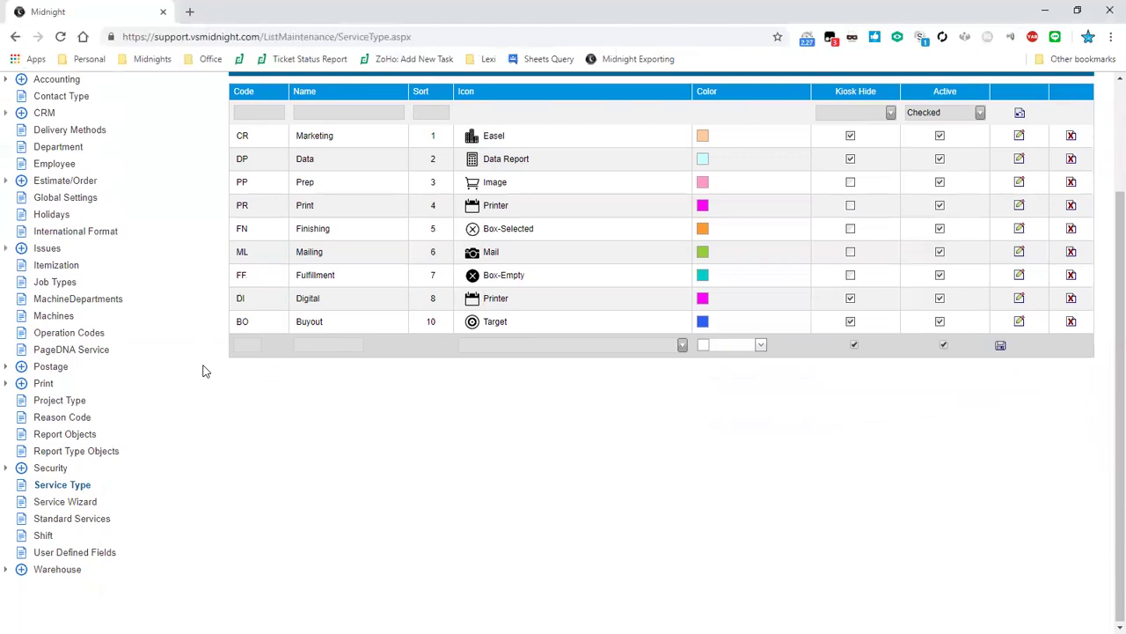
pyautogui.click(82, 455)
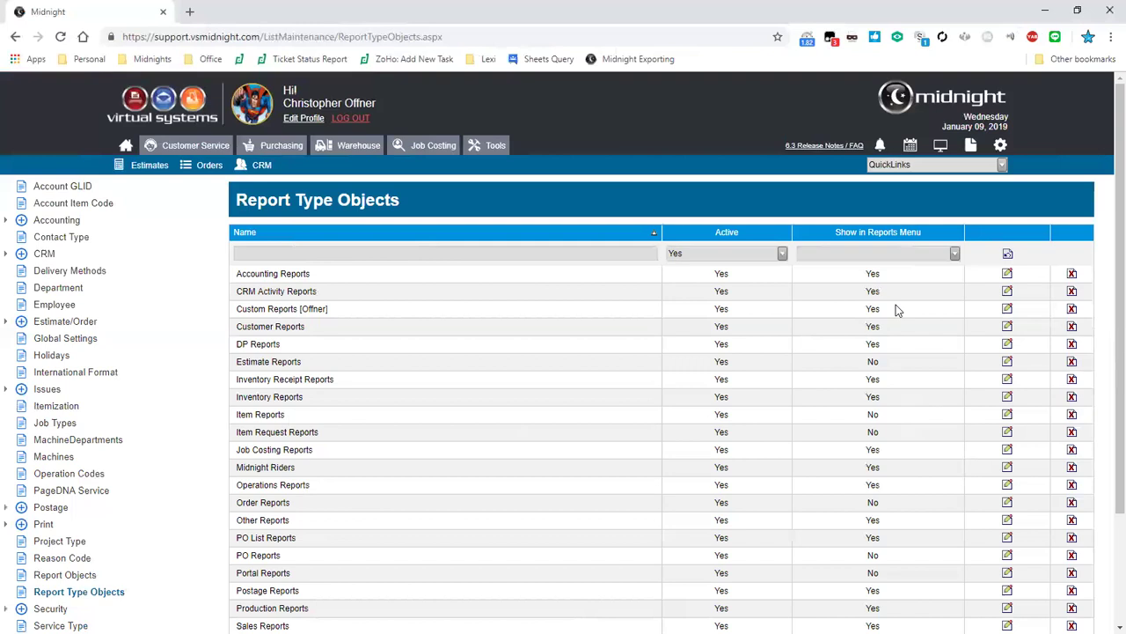
pyautogui.moveTo(288, 507); pyautogui.dragTo(236, 508)
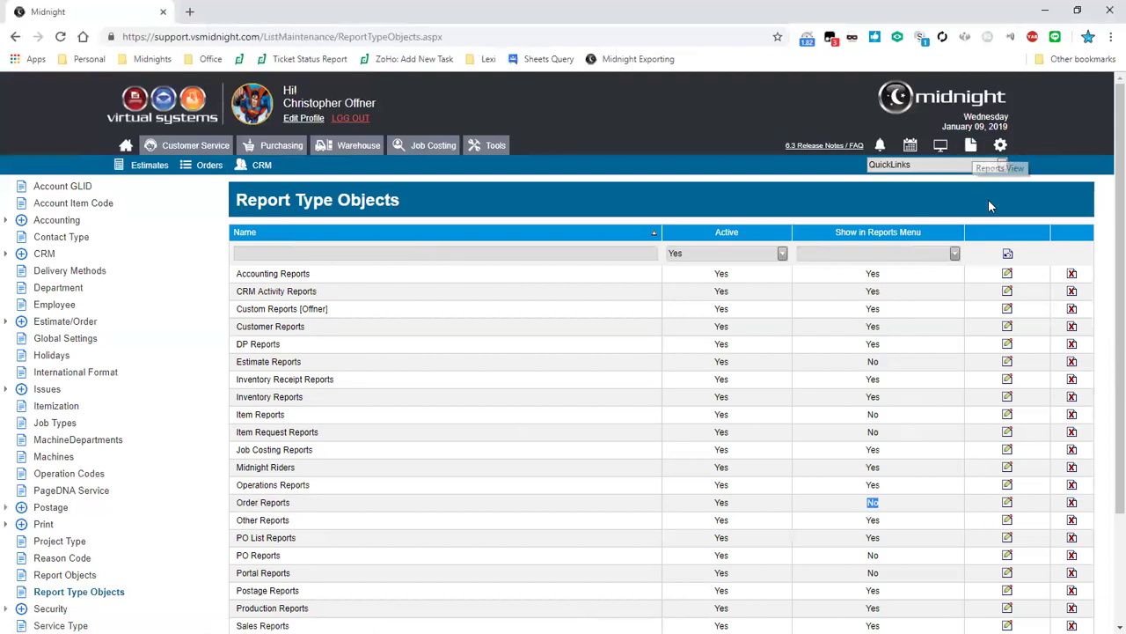
pyautogui.click(866, 328)
pyautogui.doubleClick(866, 328)
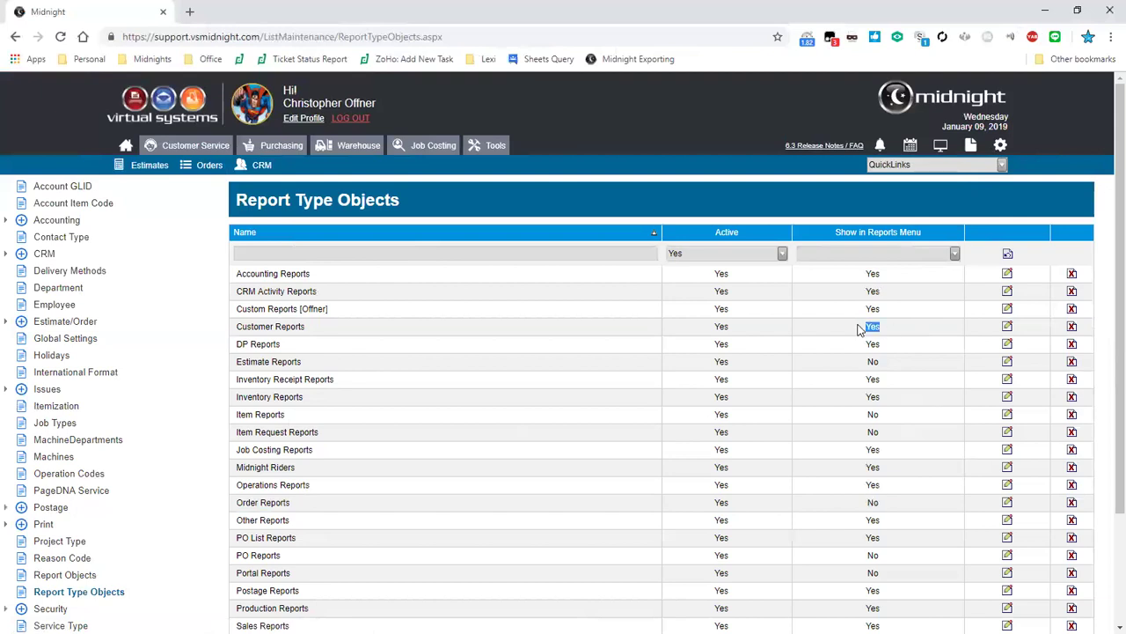
pyautogui.click(970, 148)
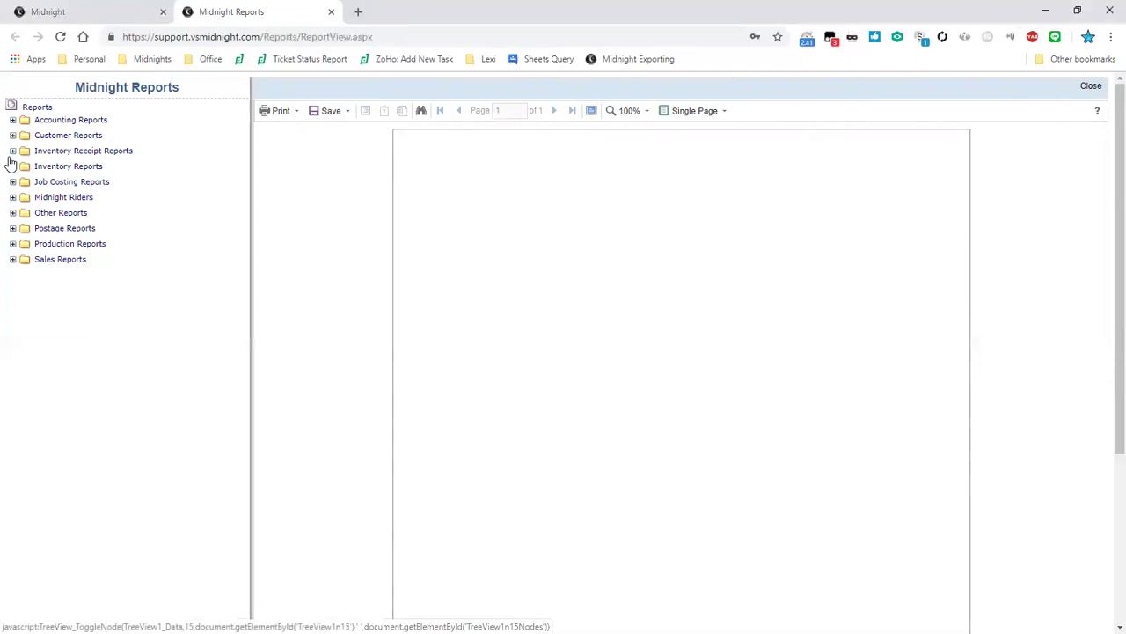
pyautogui.click(330, 14)
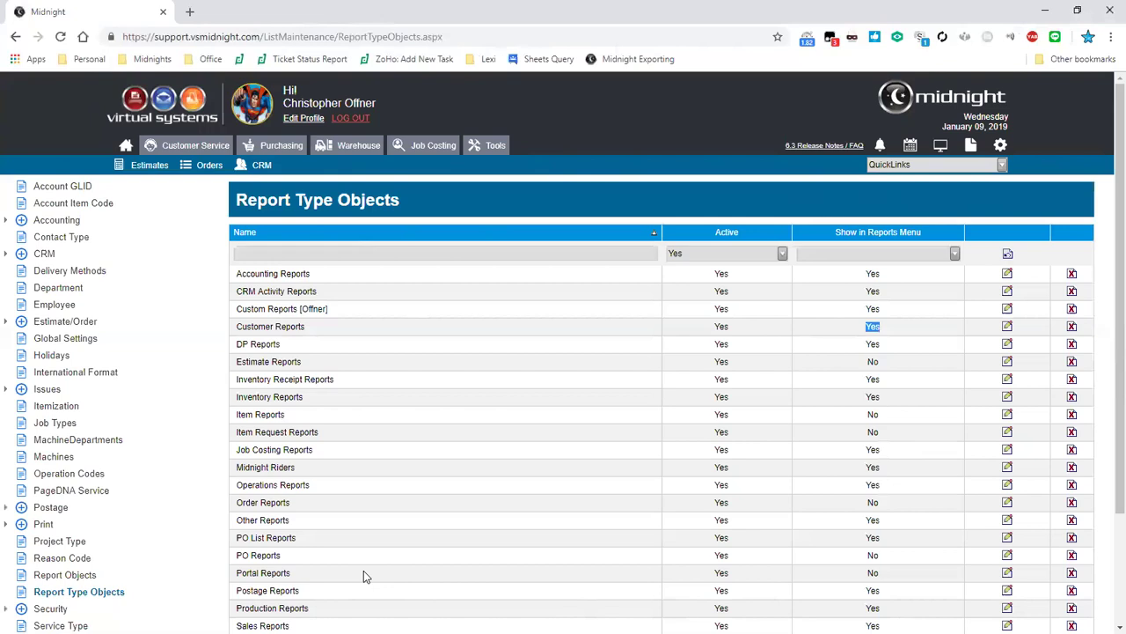
# Step: Open the Report Objects list and view the options of its Active filter without changing it
pyautogui.click(93, 579)
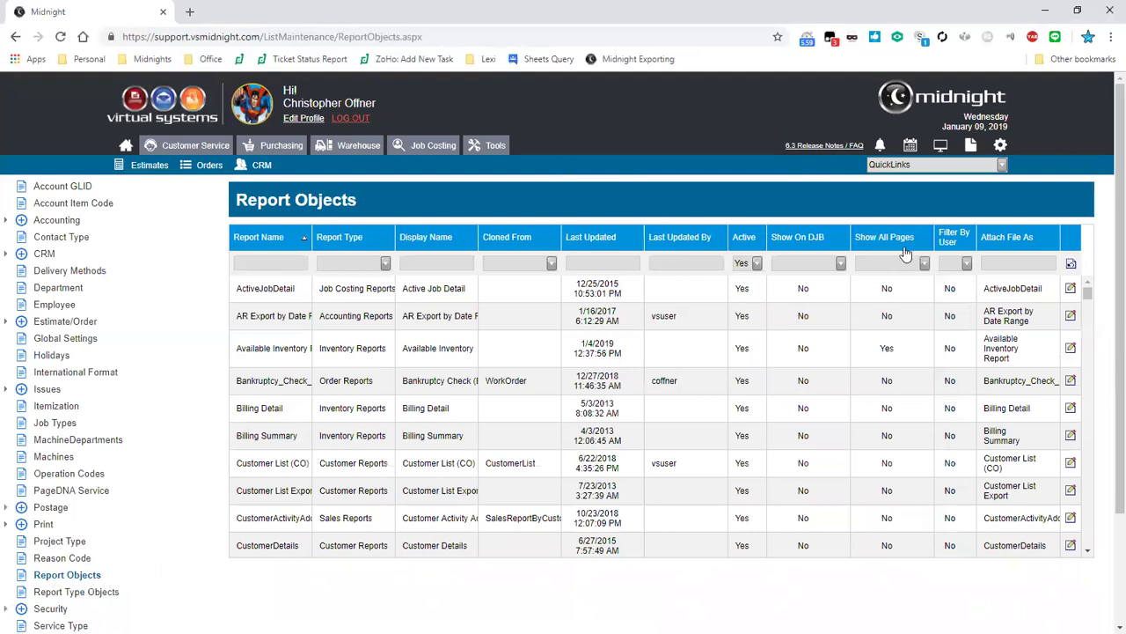
pyautogui.click(742, 263)
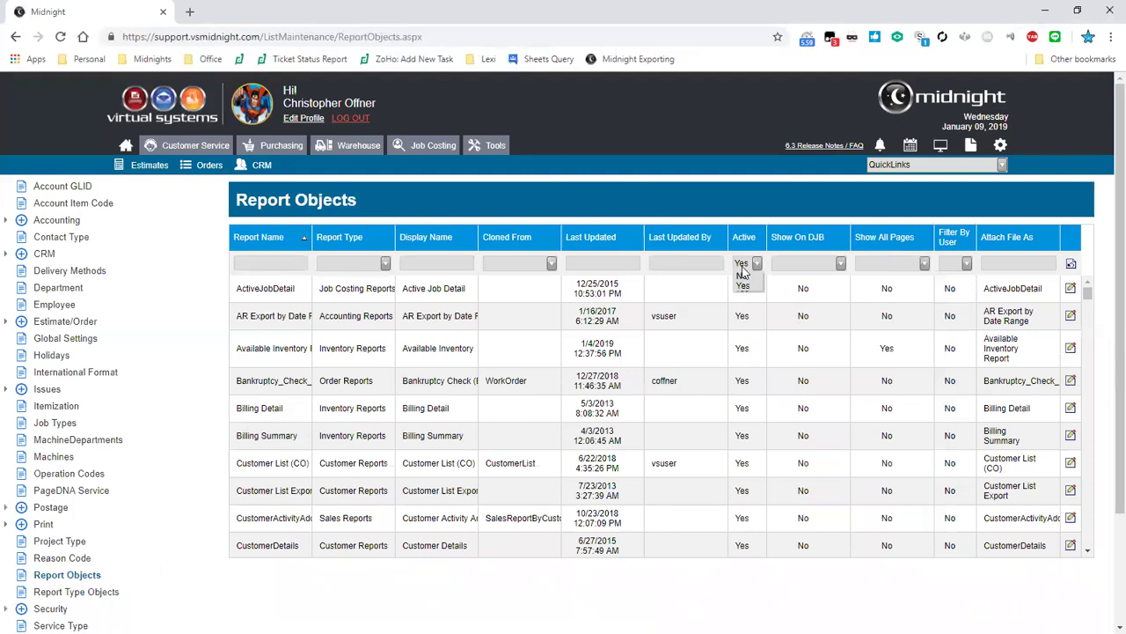
pyautogui.click(718, 264)
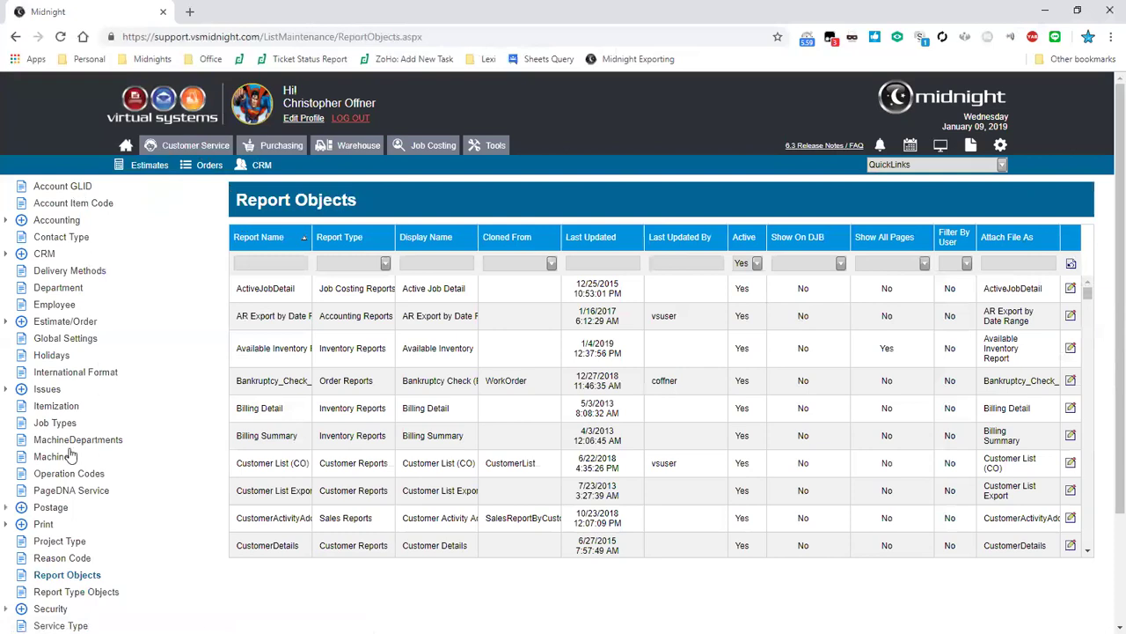
# Step: Expand the Warehouse group of the admin setup and look over its entries
pyautogui.scroll(-1, 69, 442)
pyautogui.scroll(-3, 69, 442)
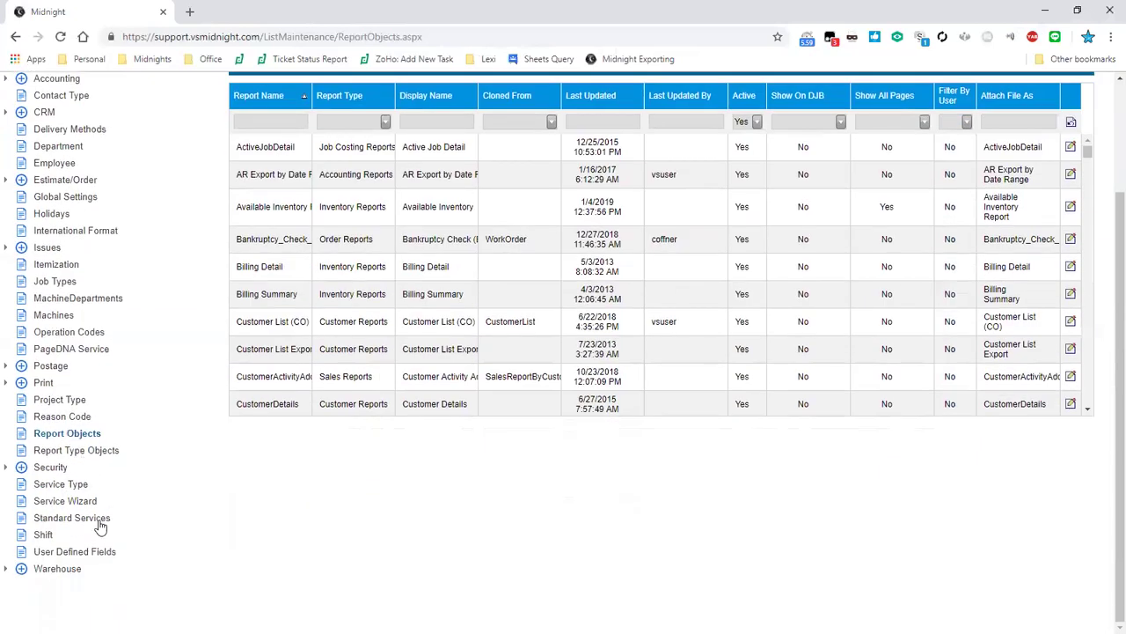
pyautogui.click(6, 569)
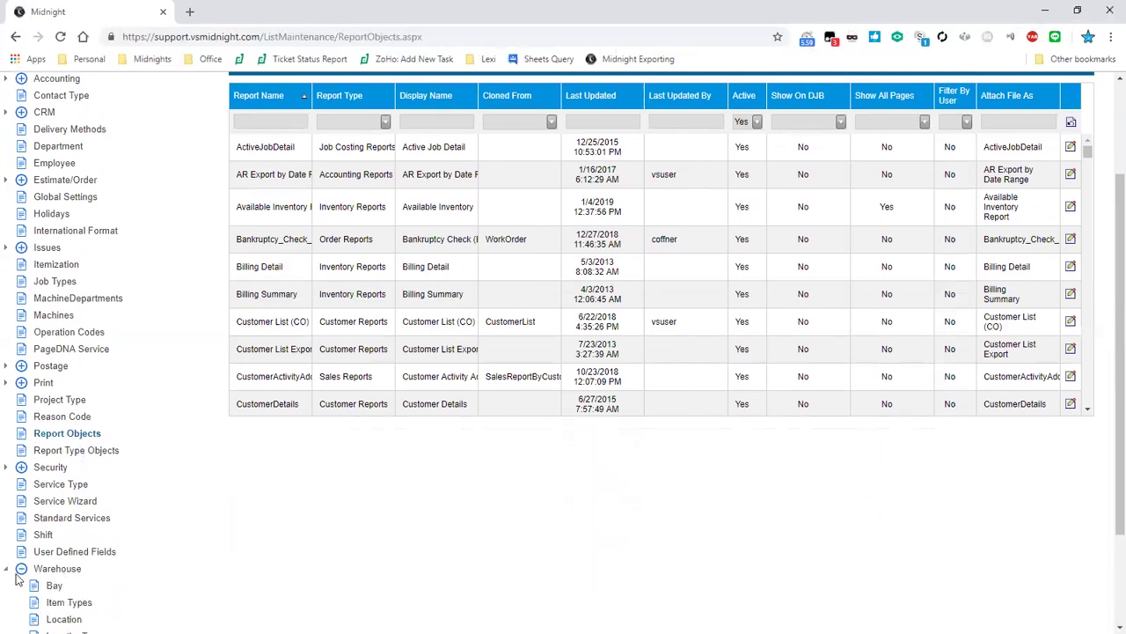
pyautogui.scroll(-3, 62, 591)
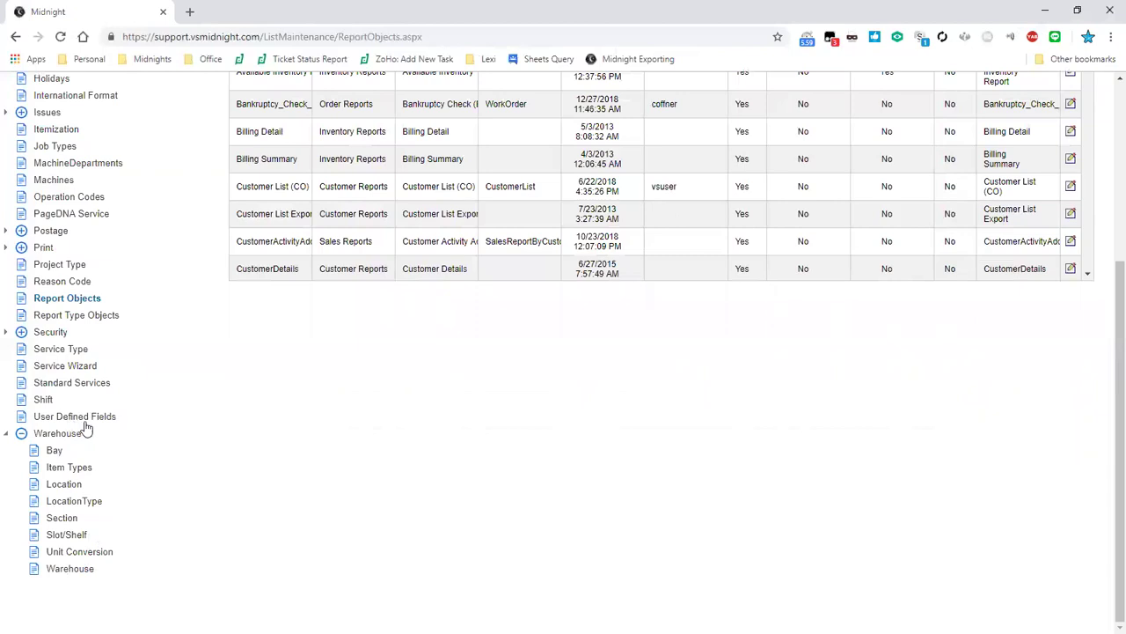
pyautogui.scroll(3, 86, 429)
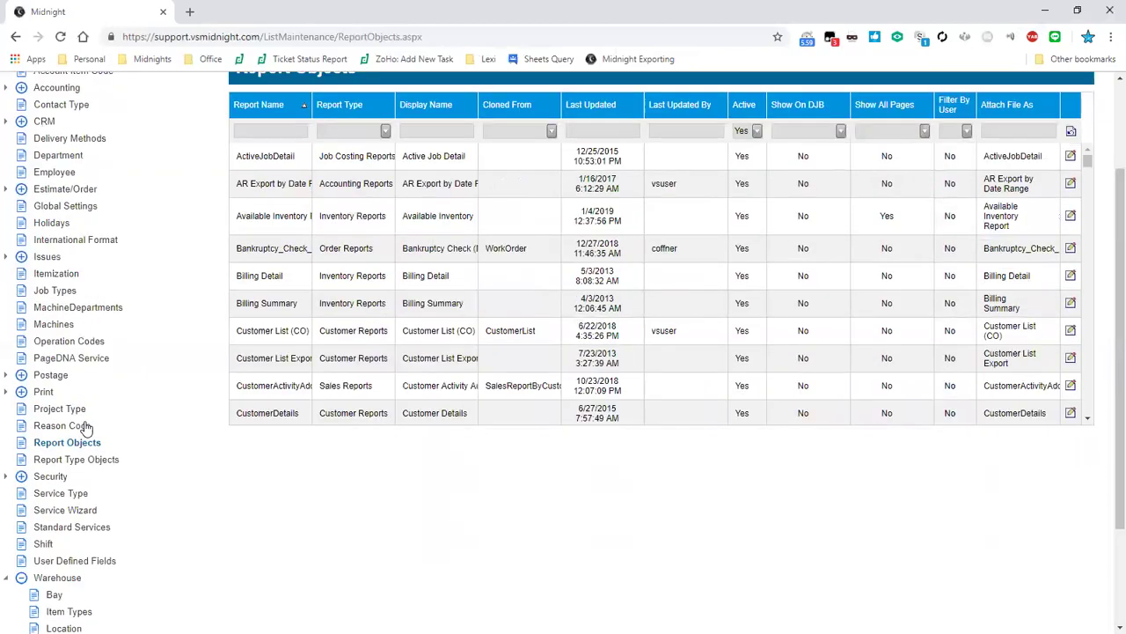